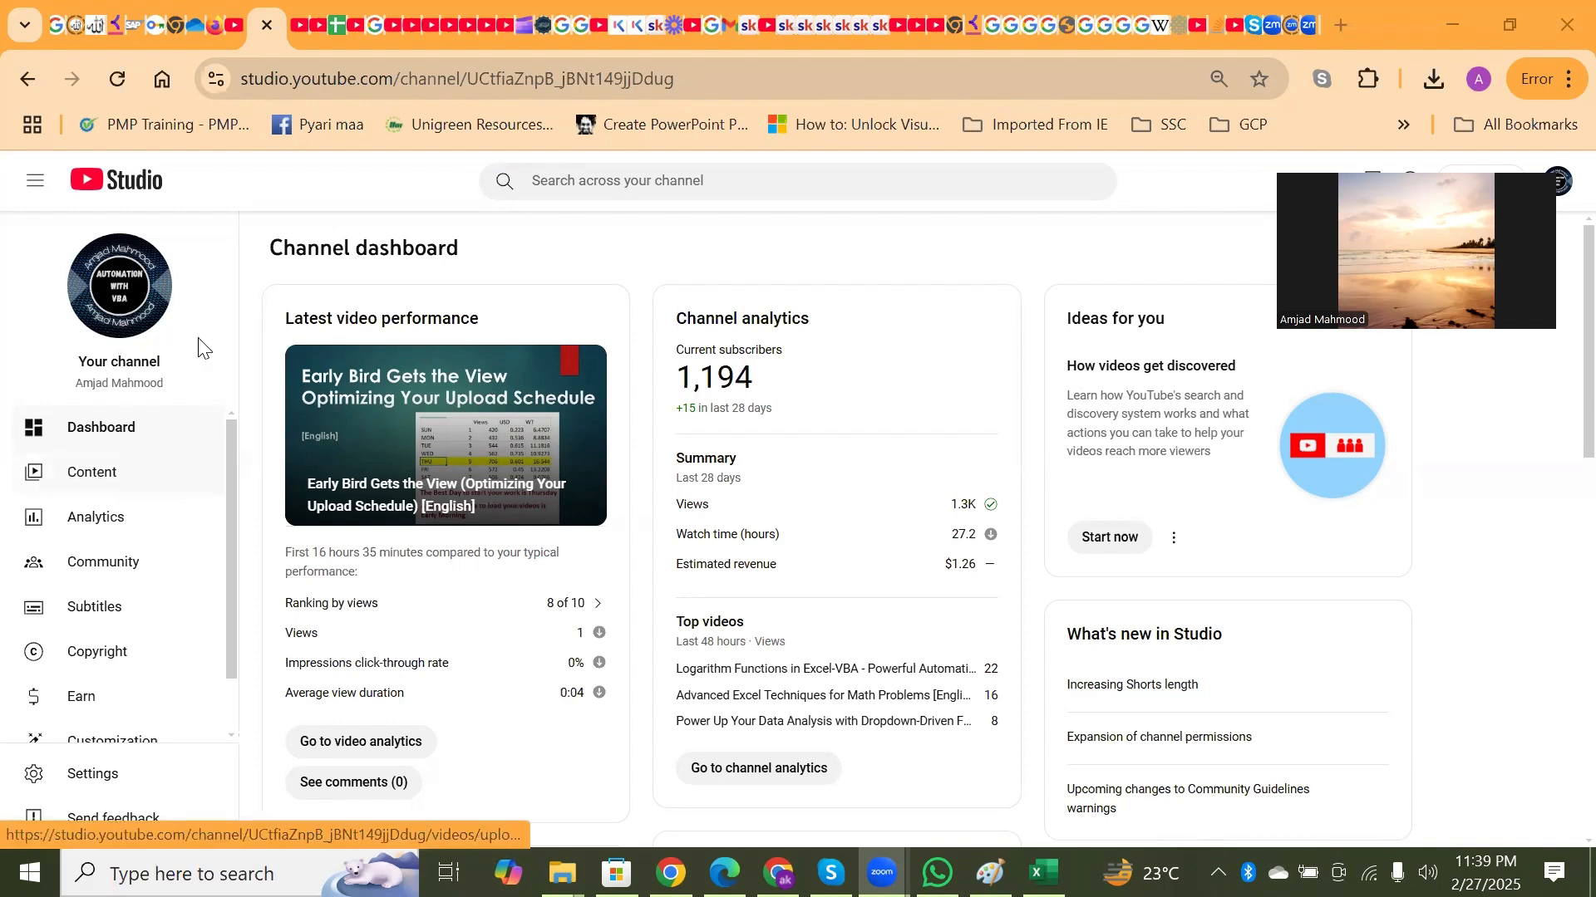
Open the details of the video "SQRT() & Solver-Addin: A Powerful Combo [English]" from the channel's content list
click(102, 525)
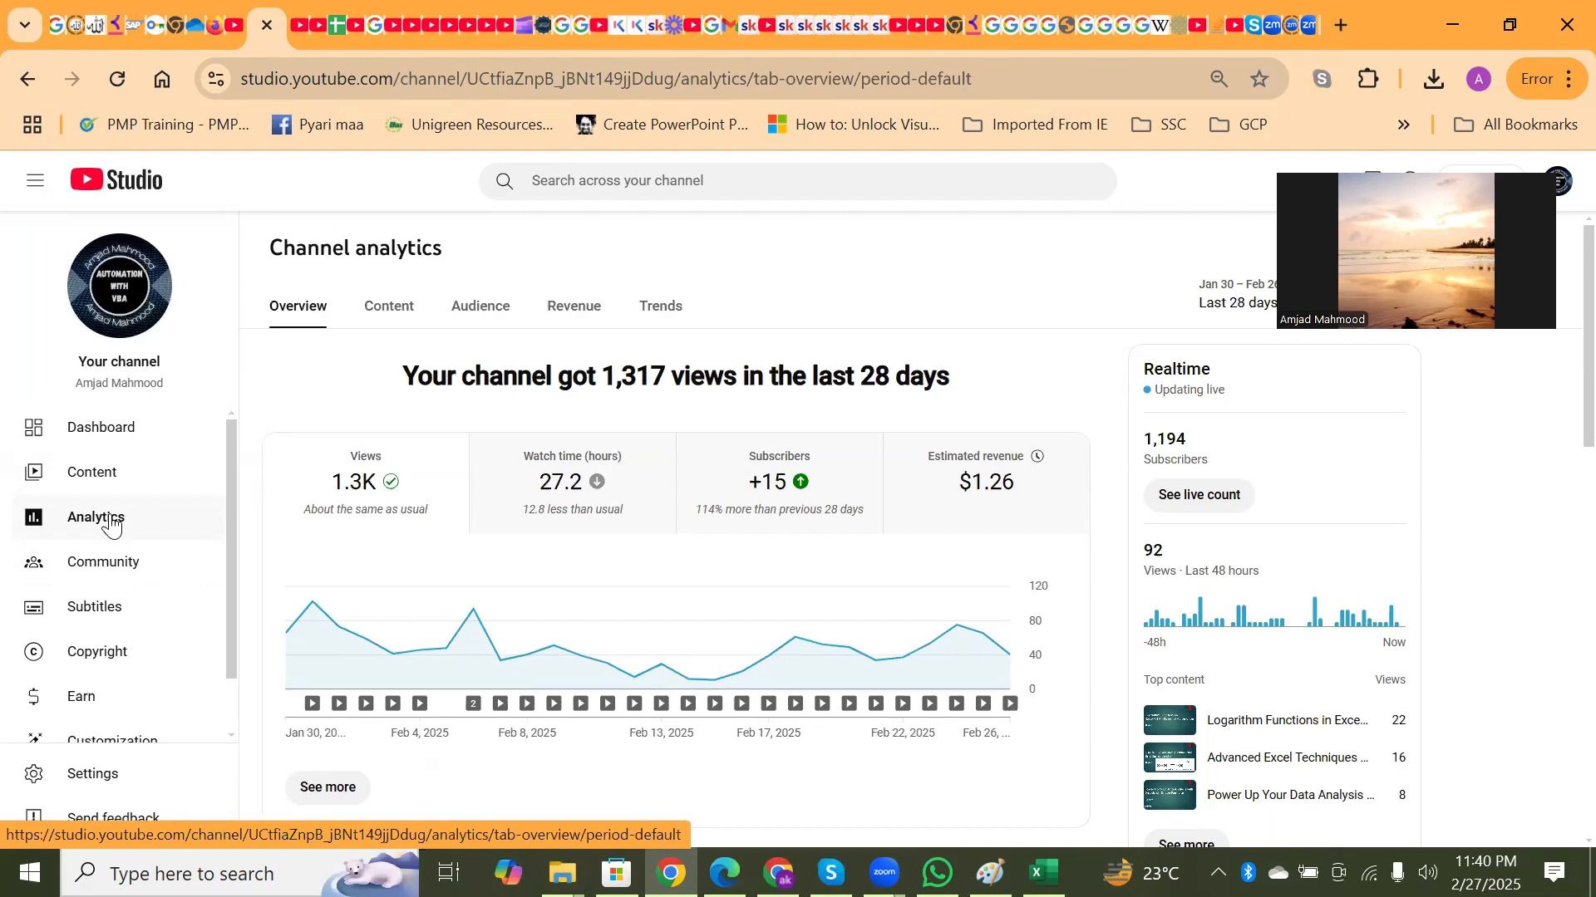
click(89, 476)
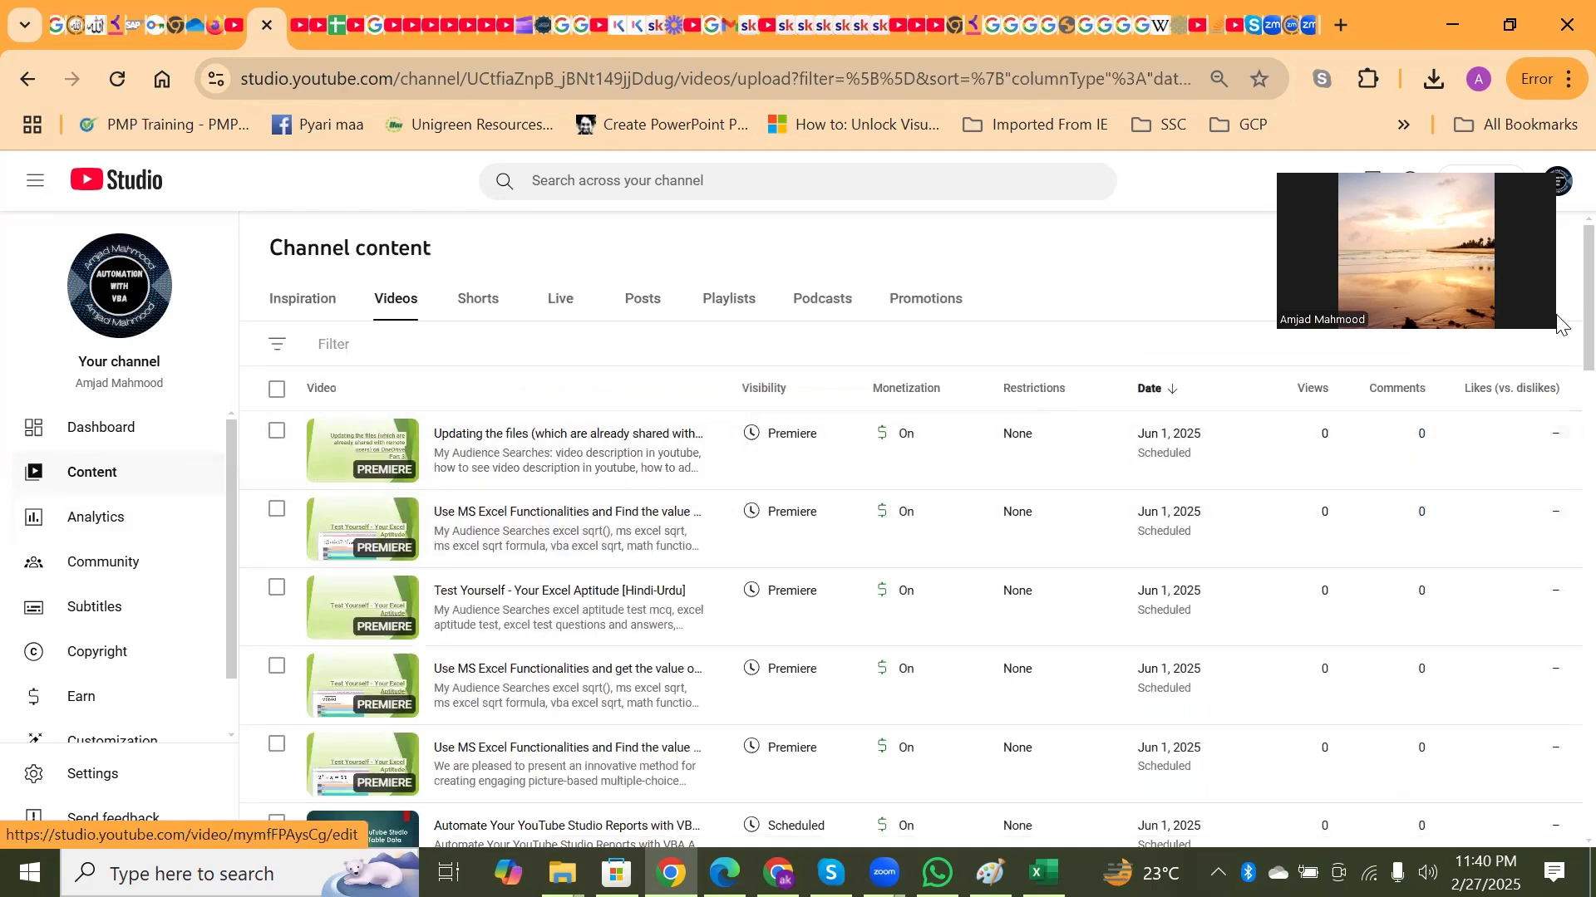
scroll(1560, 371, down, 8)
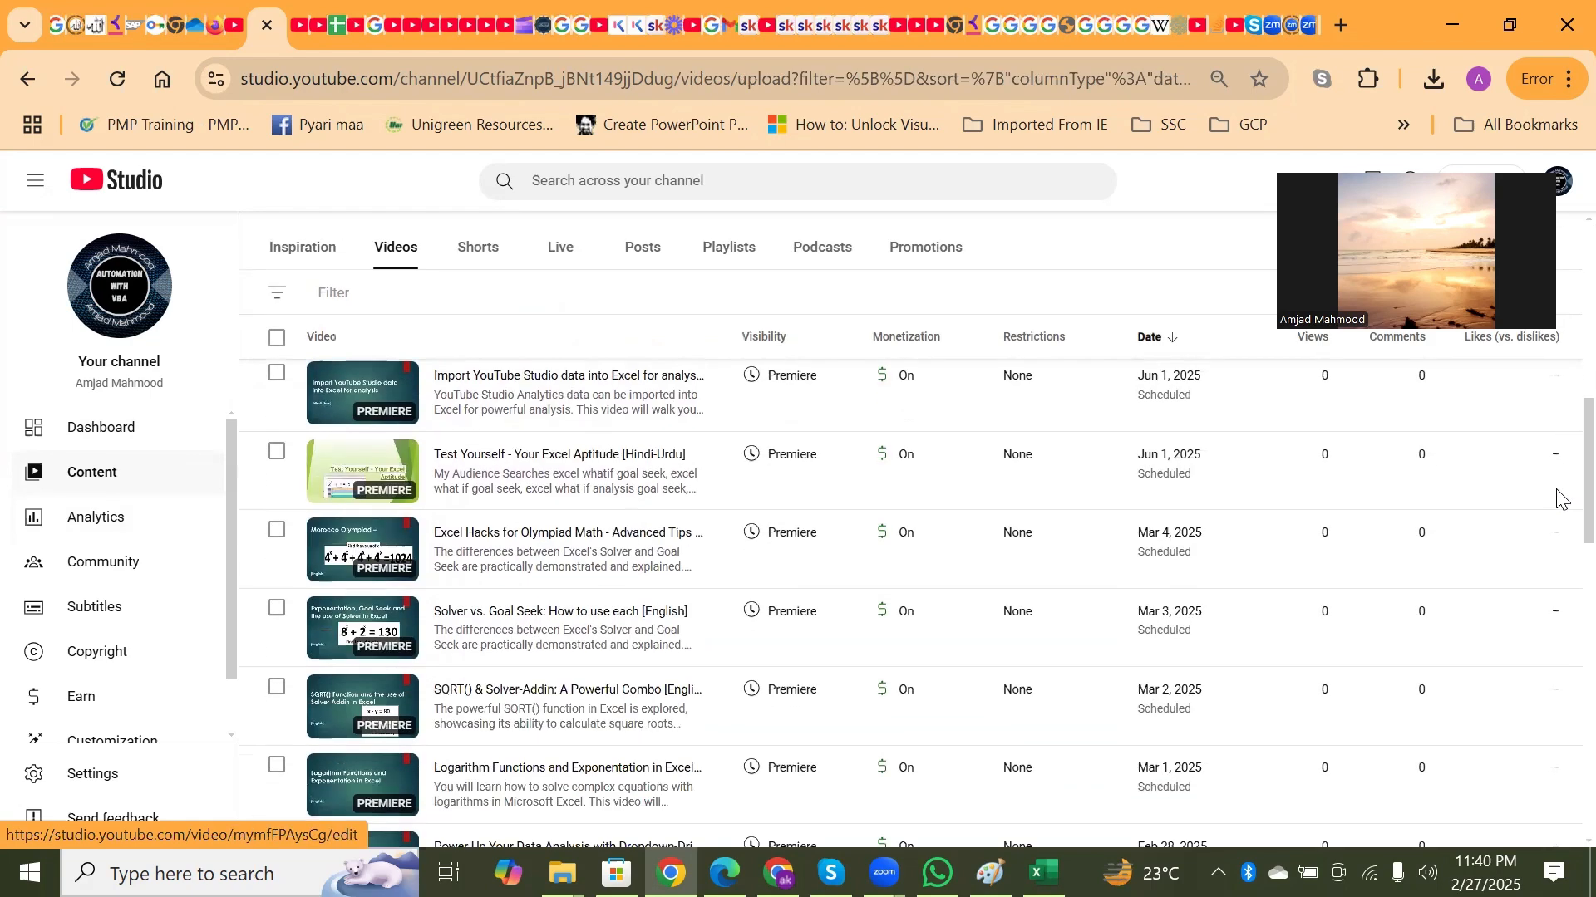
scroll(1559, 497, down, 2)
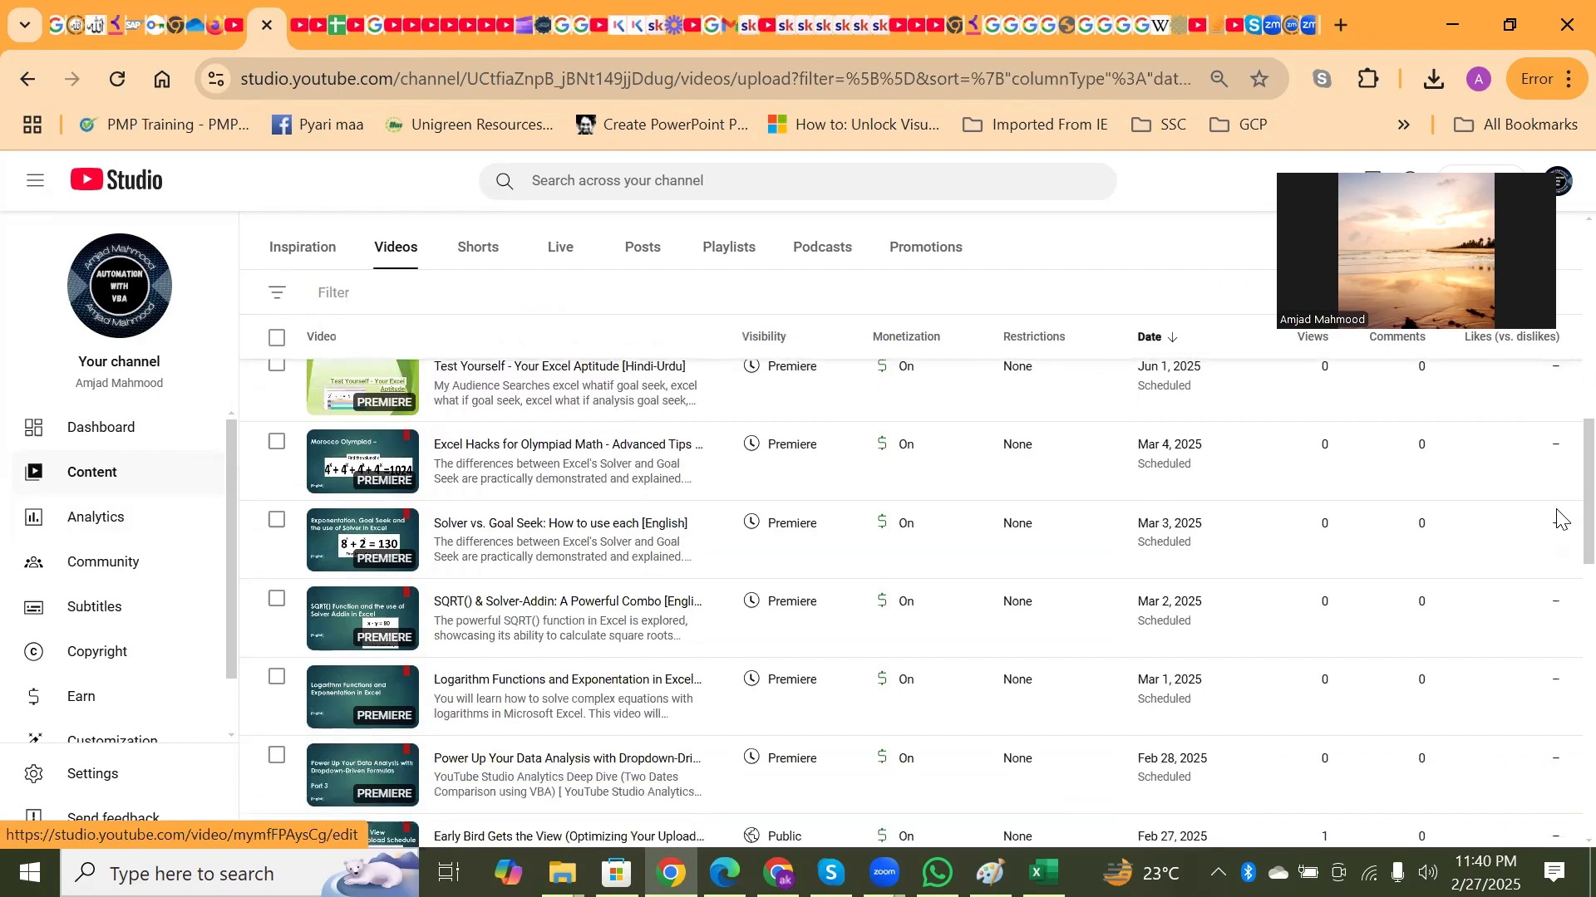
scroll(1560, 489, up, 3)
scroll(1560, 499, down, 1)
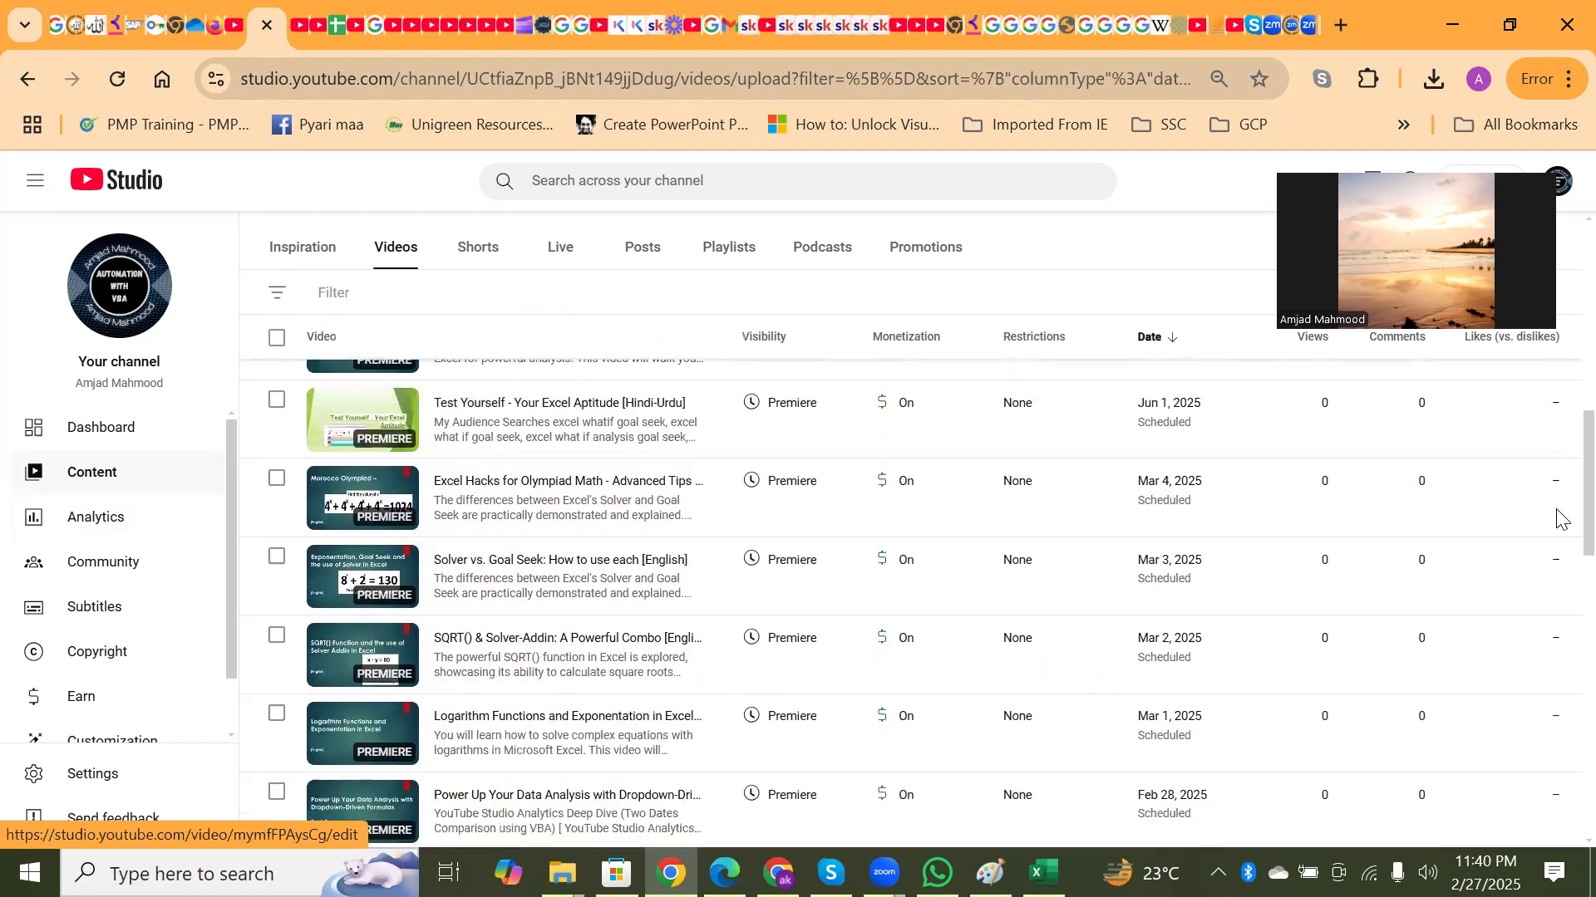
scroll(1560, 532, down, 2)
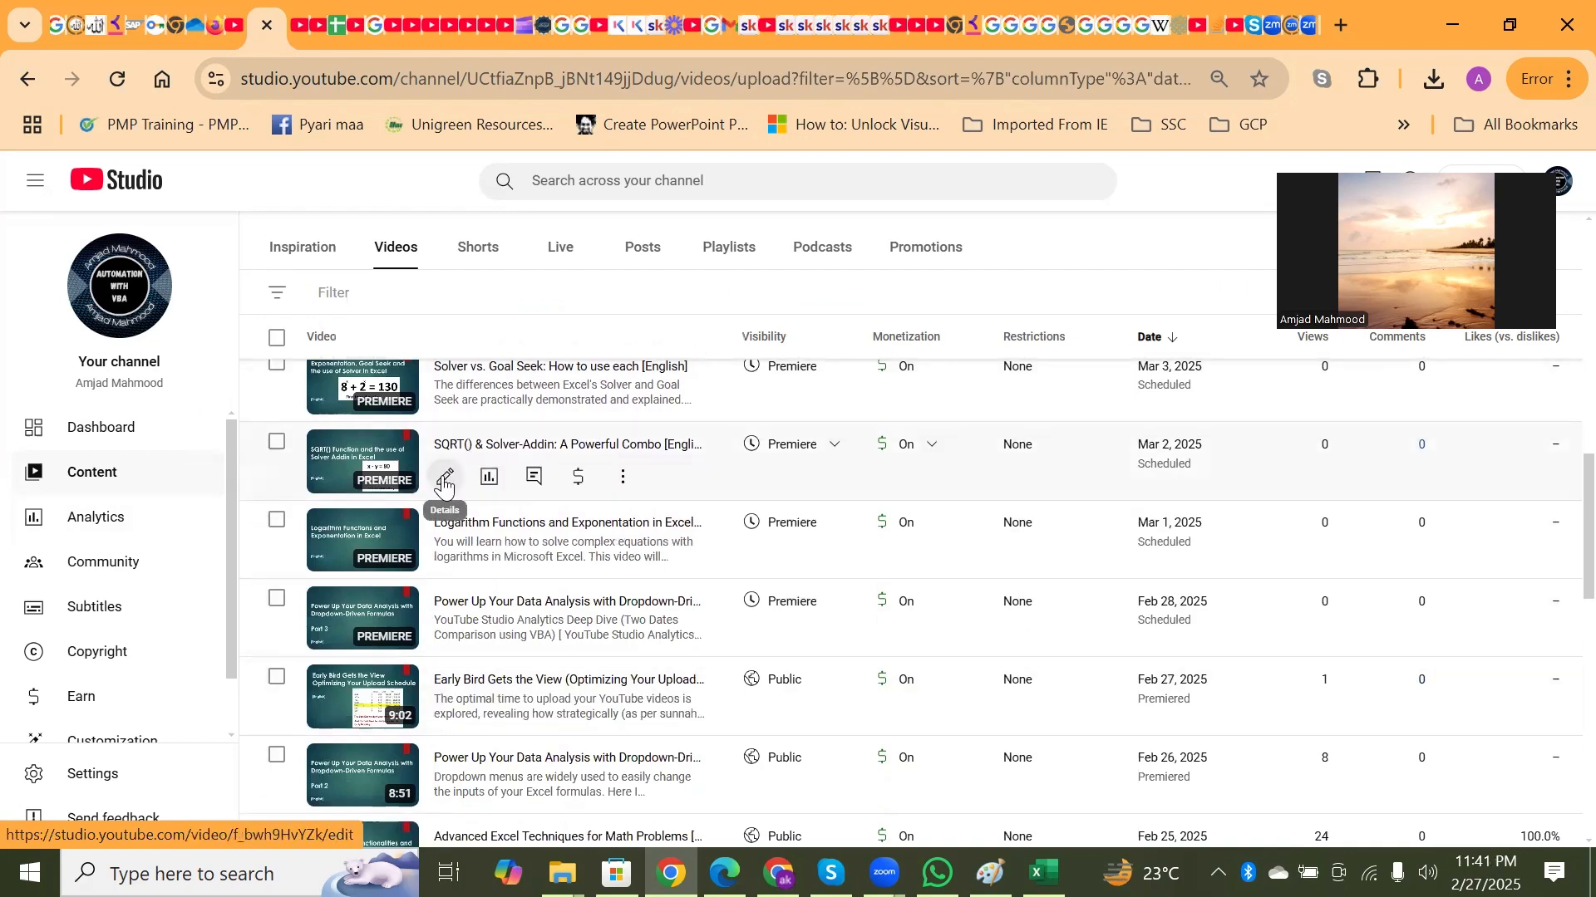
click(444, 478)
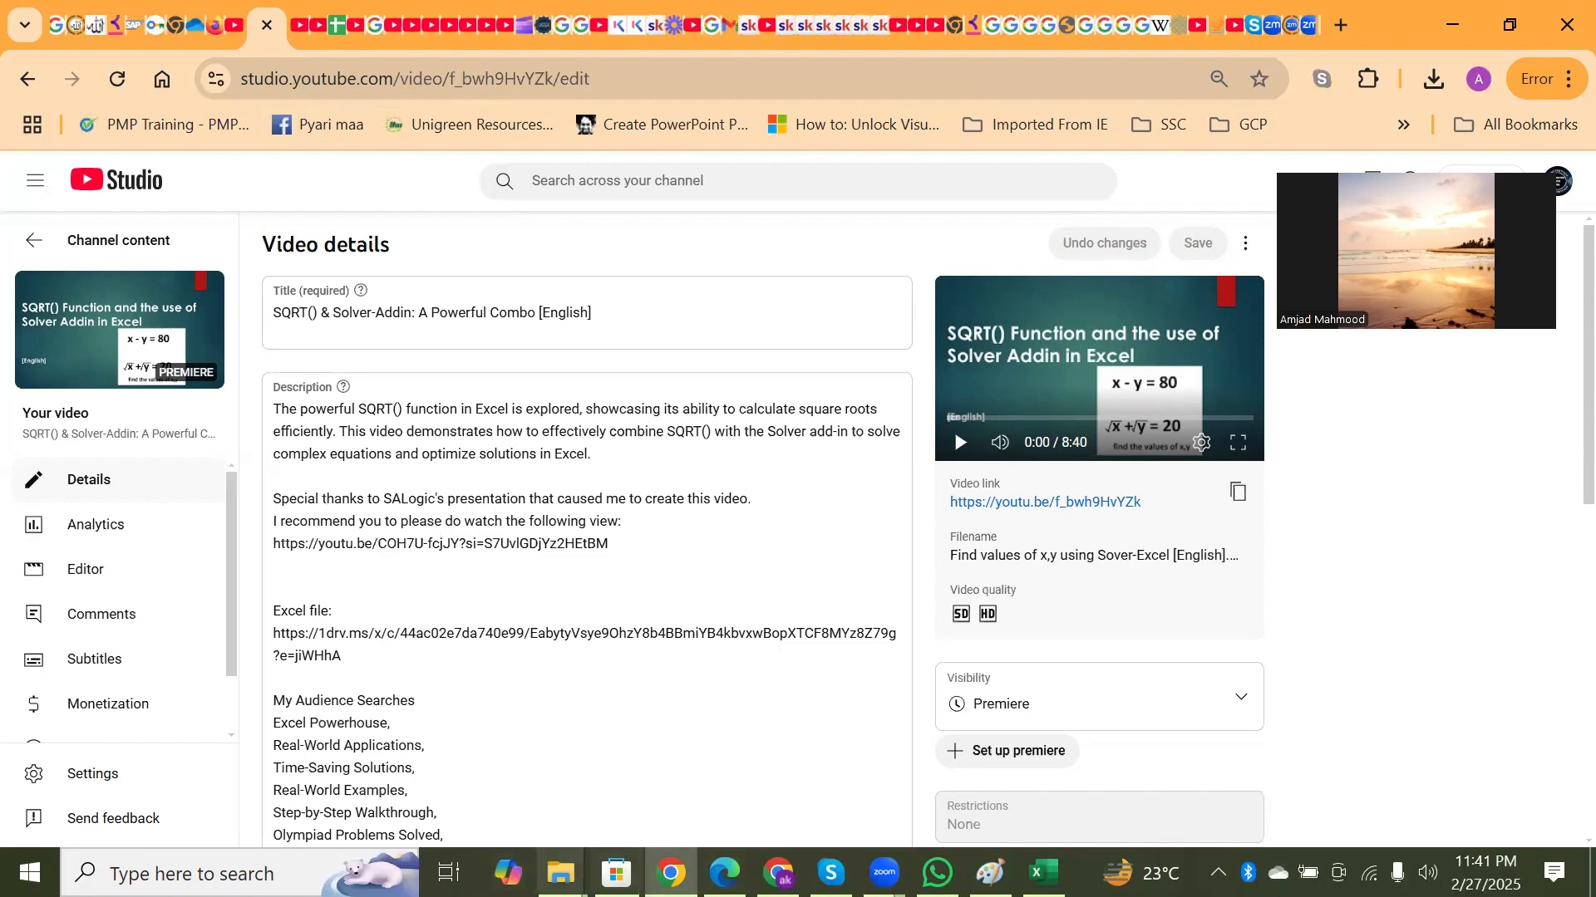
Switch to the VBA folder in File Explorer to view the lesson files, and minimize it again
mouse_move(561, 872)
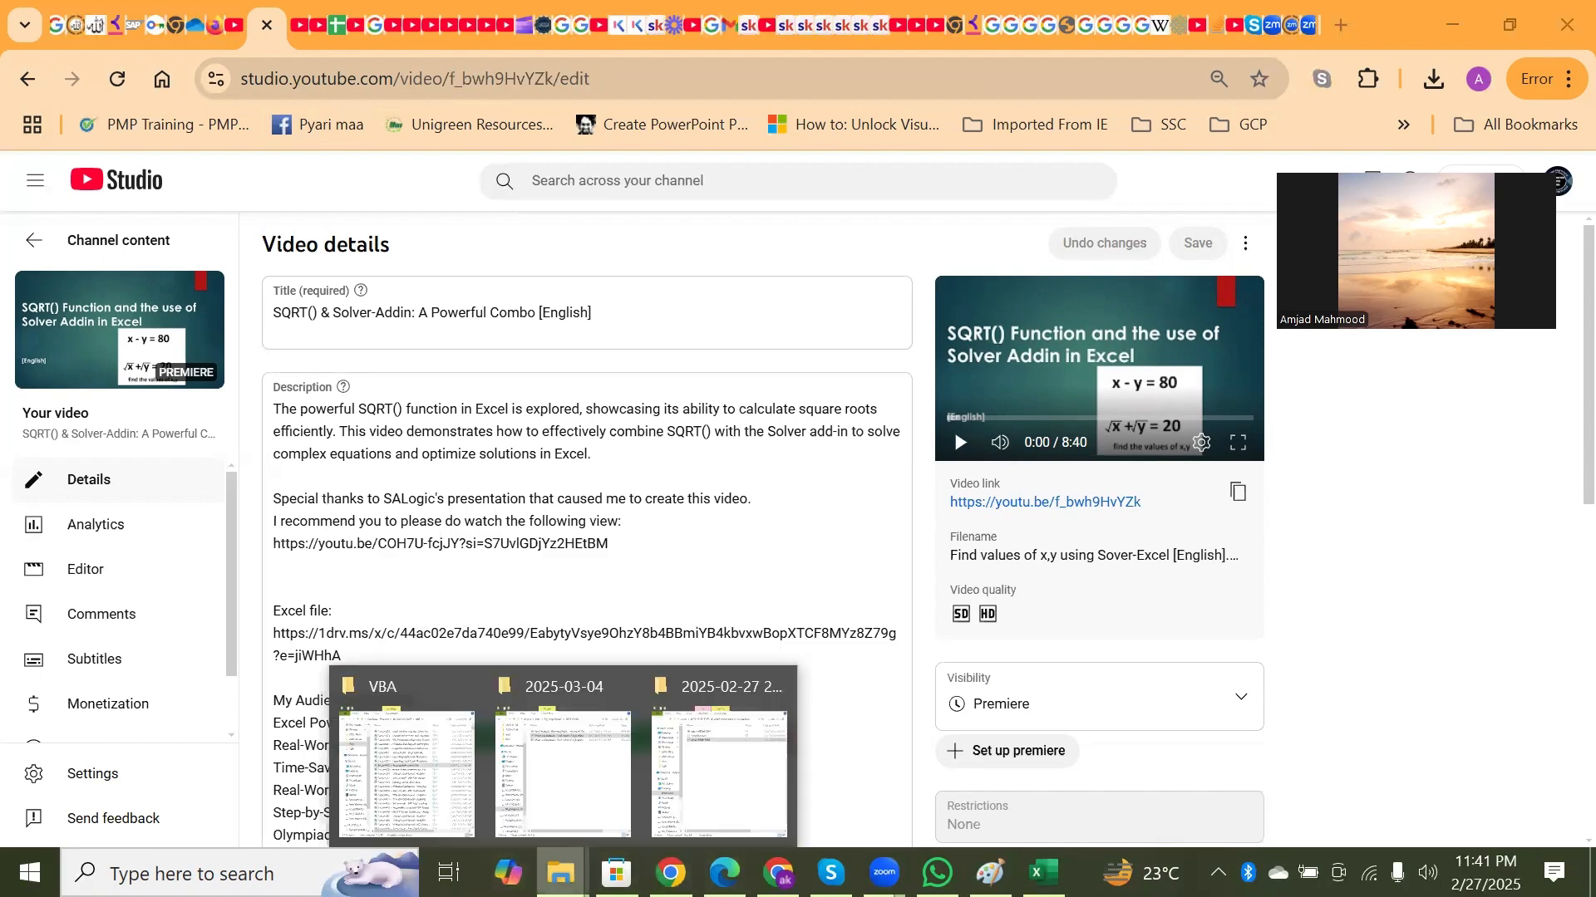
click(368, 750)
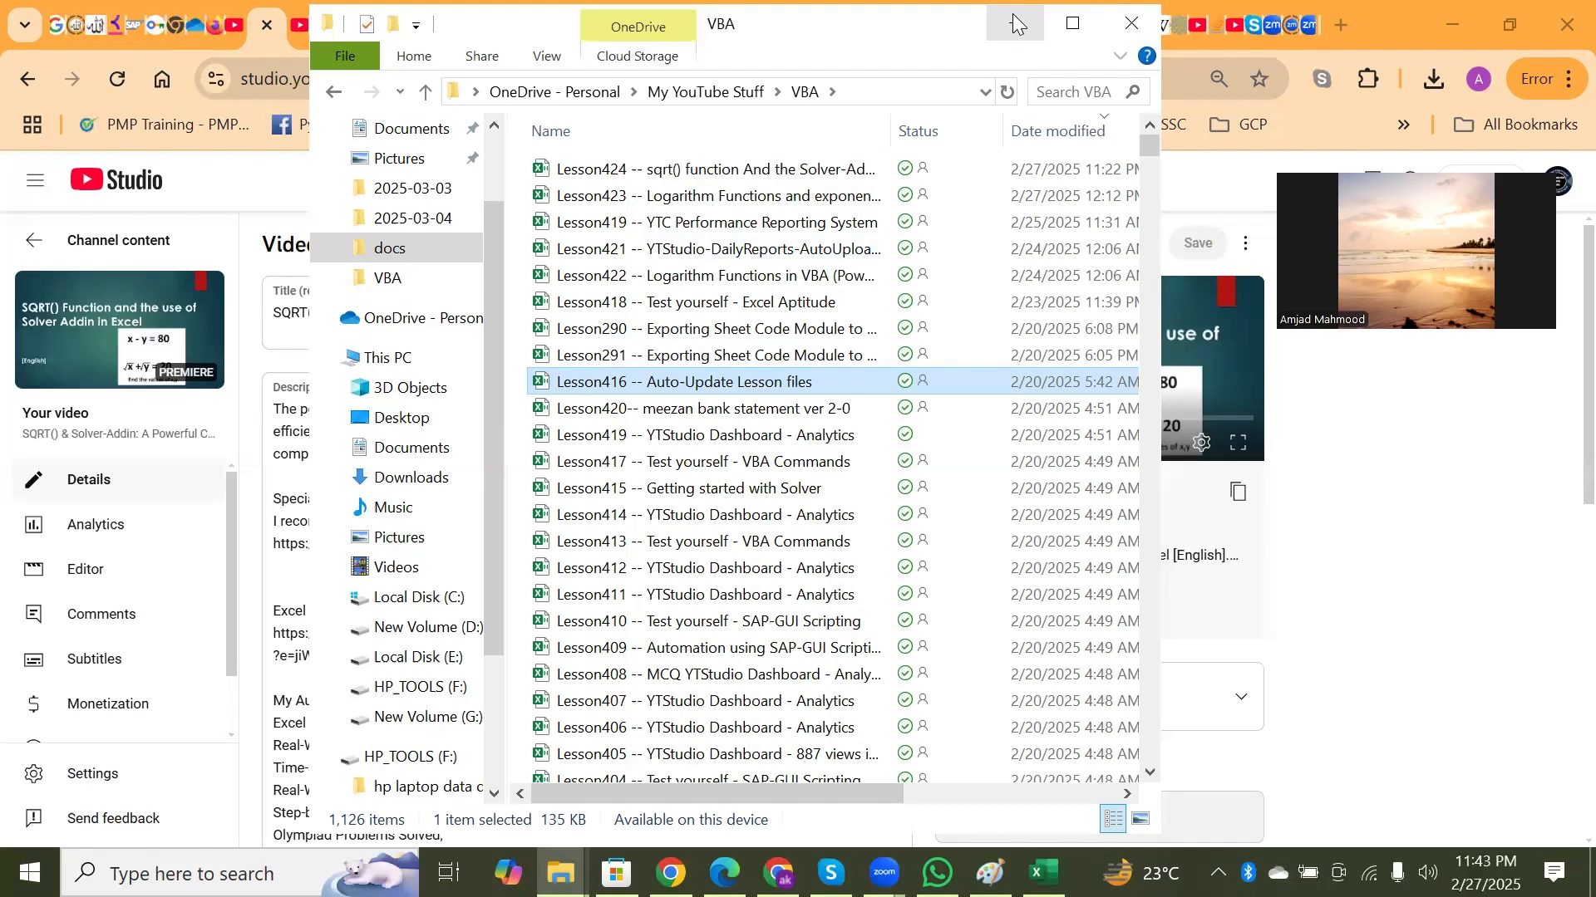
click(1012, 13)
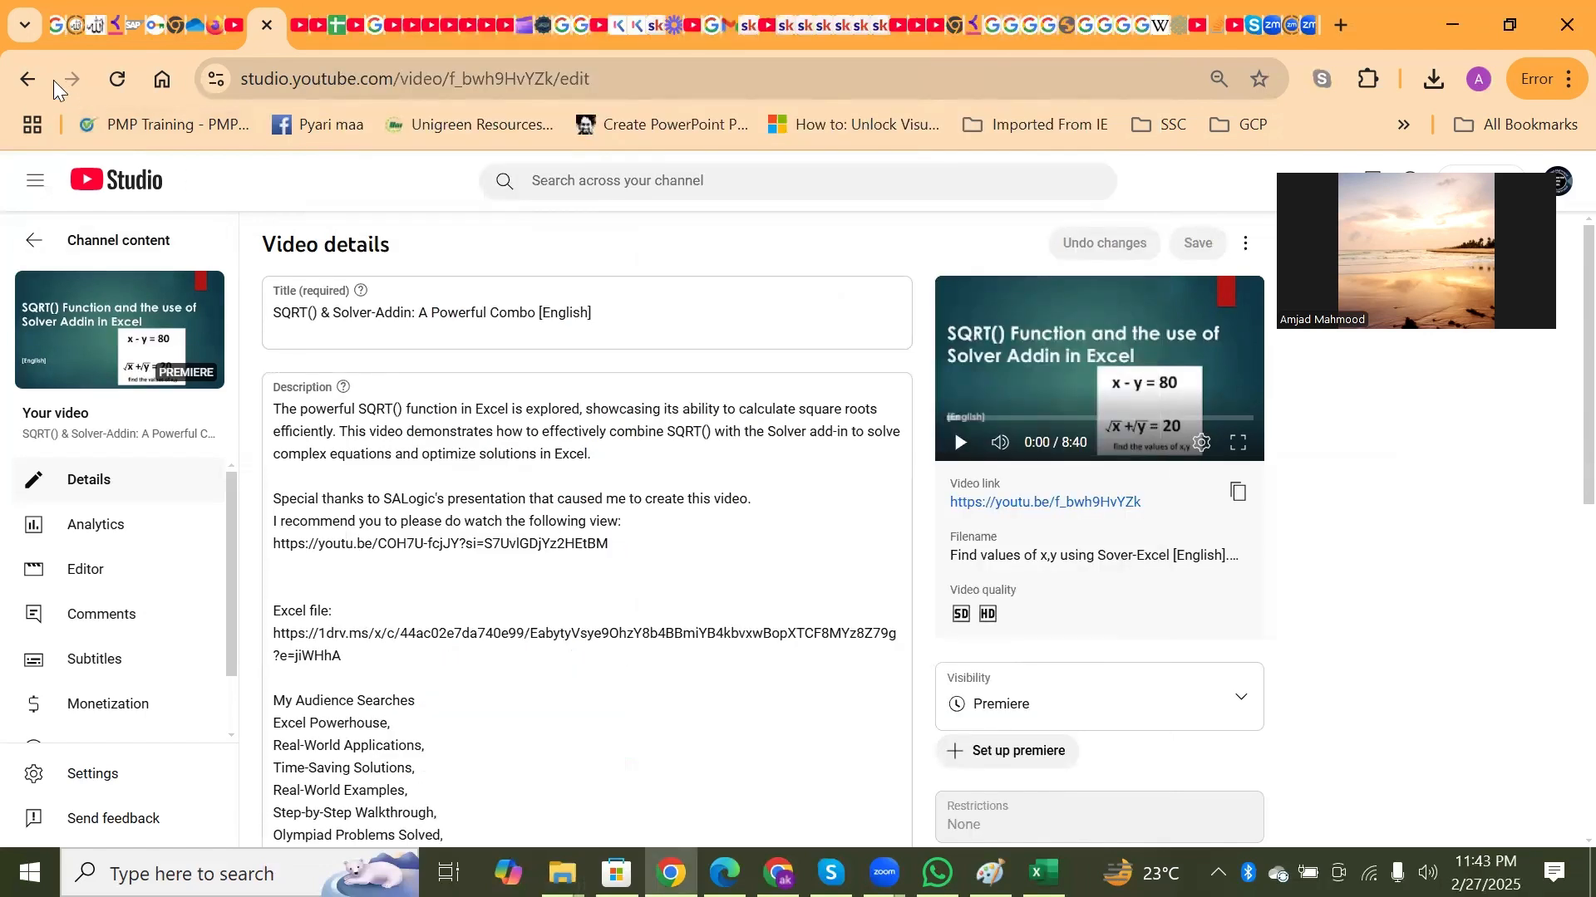
Go back to the channel analytics overview and expand it into the detailed report with the per-video table
click(25, 81)
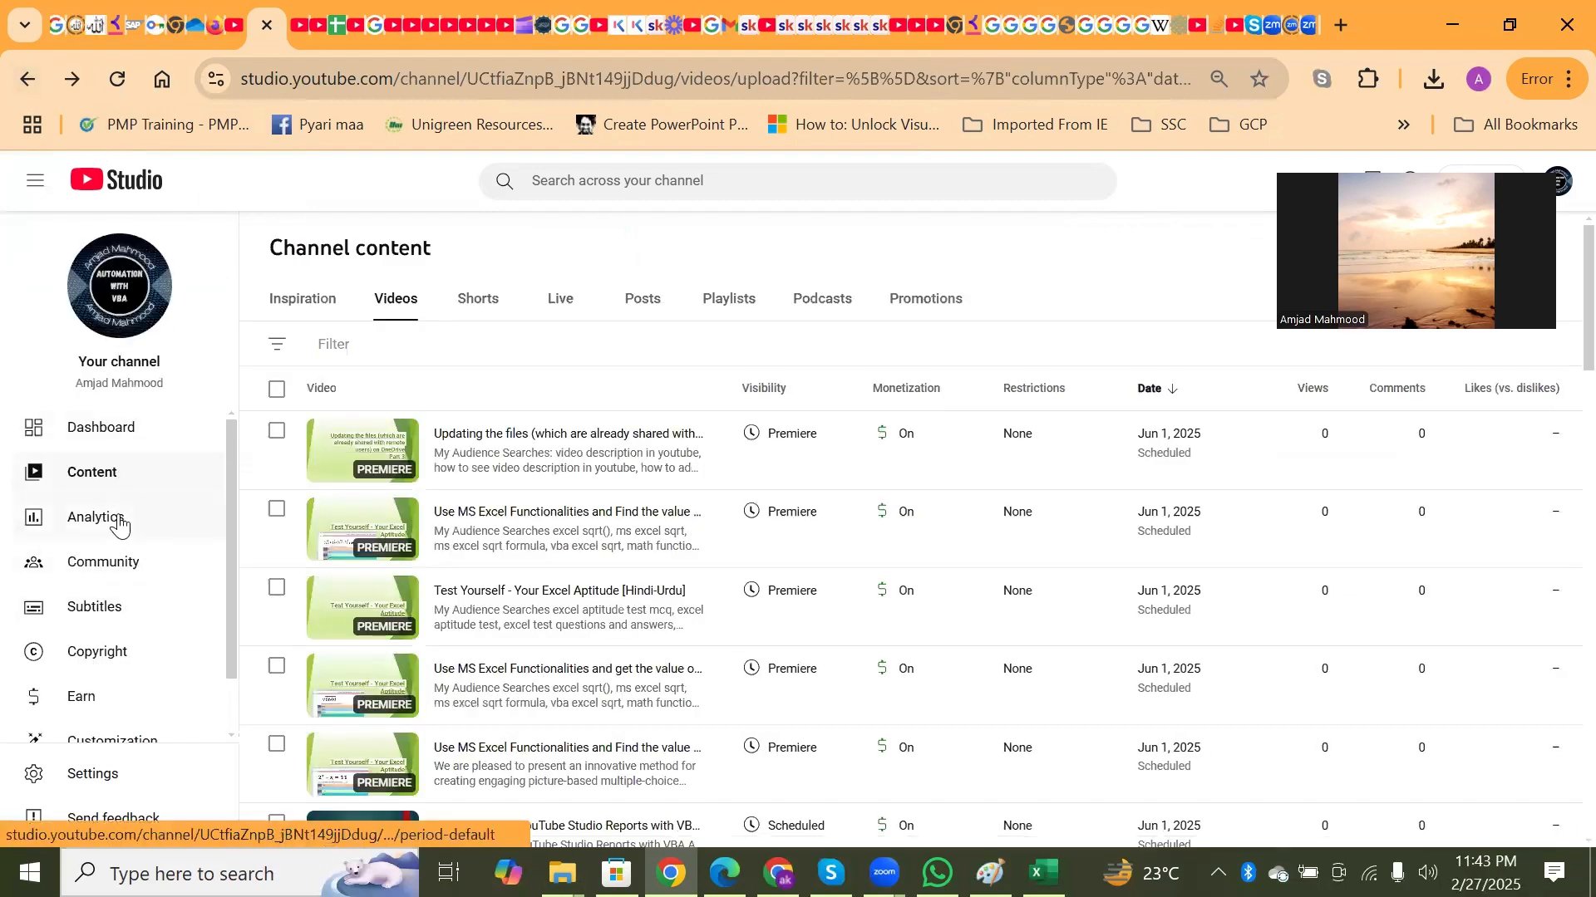
click(120, 523)
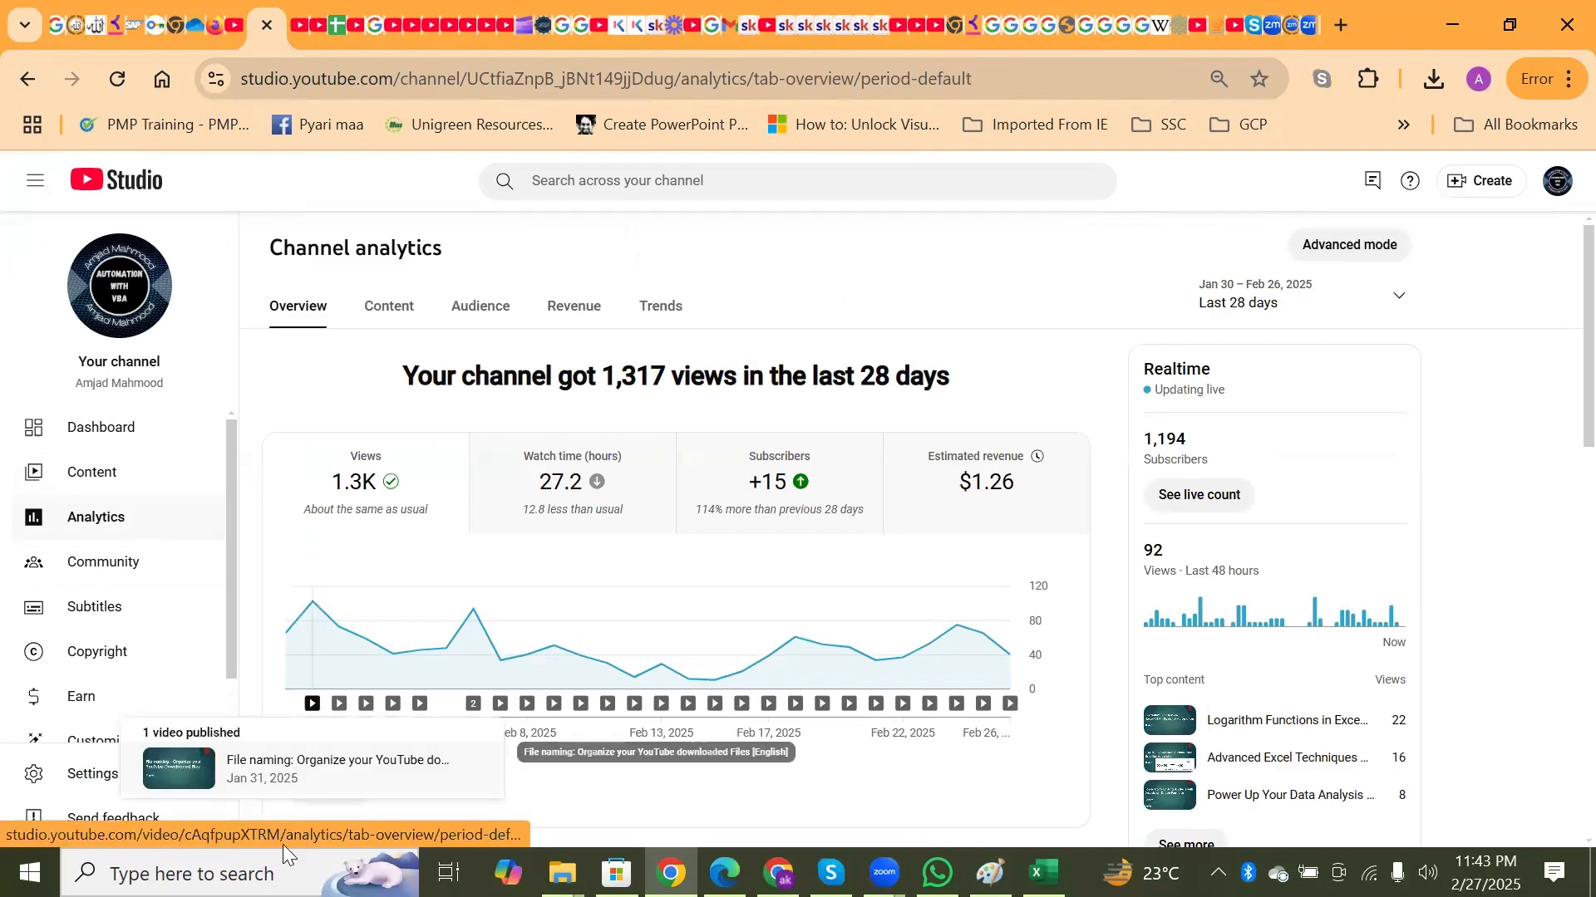
click(327, 786)
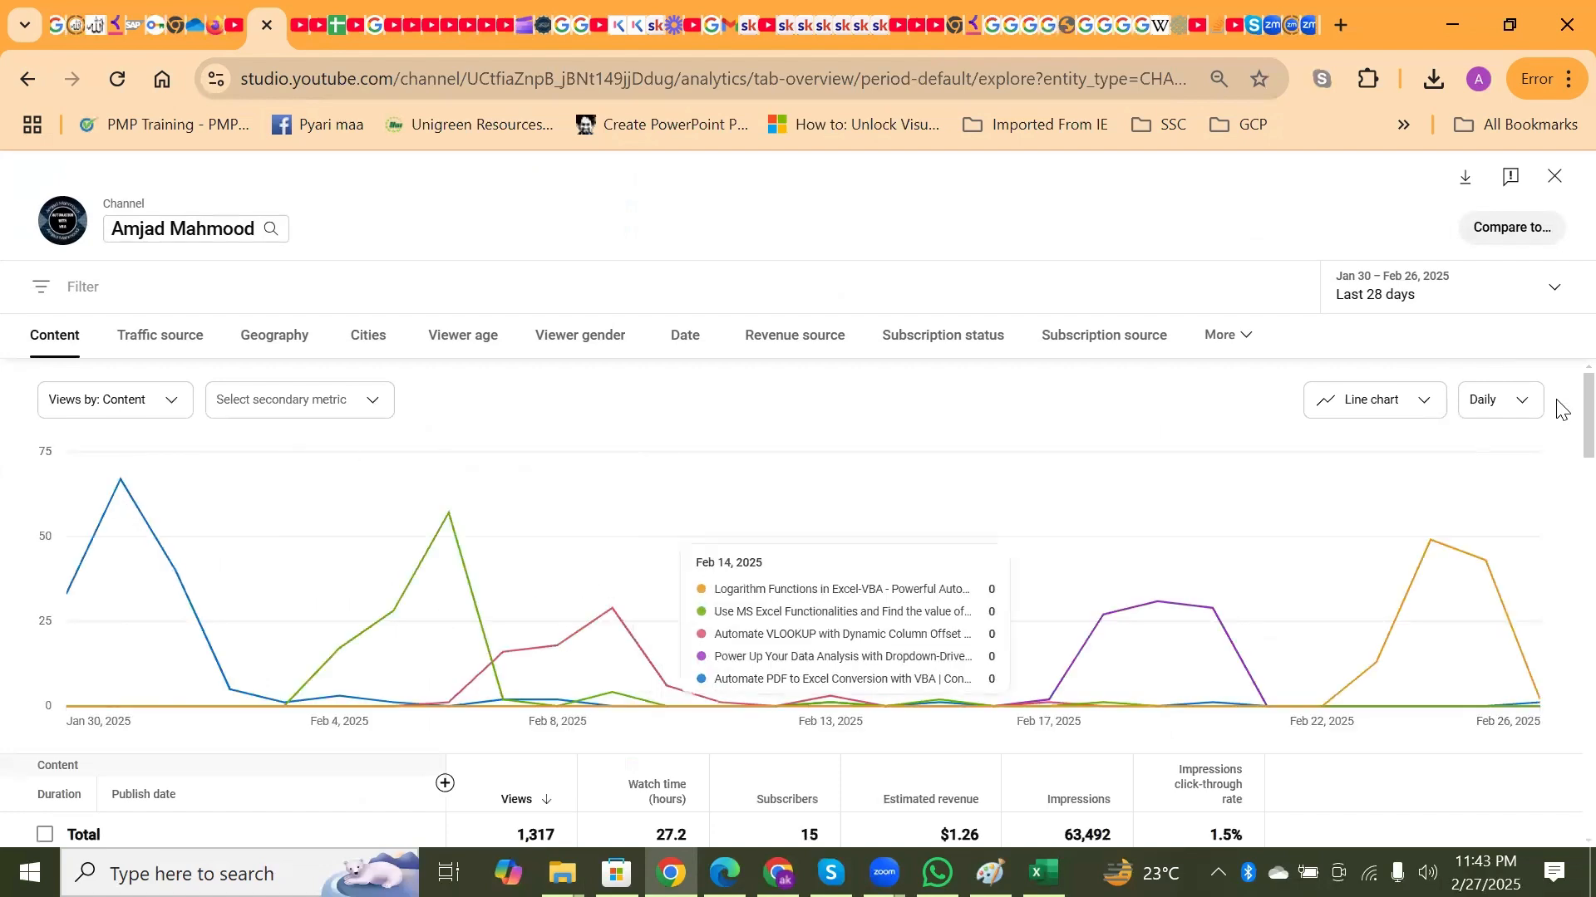
scroll(1560, 457, down, 4)
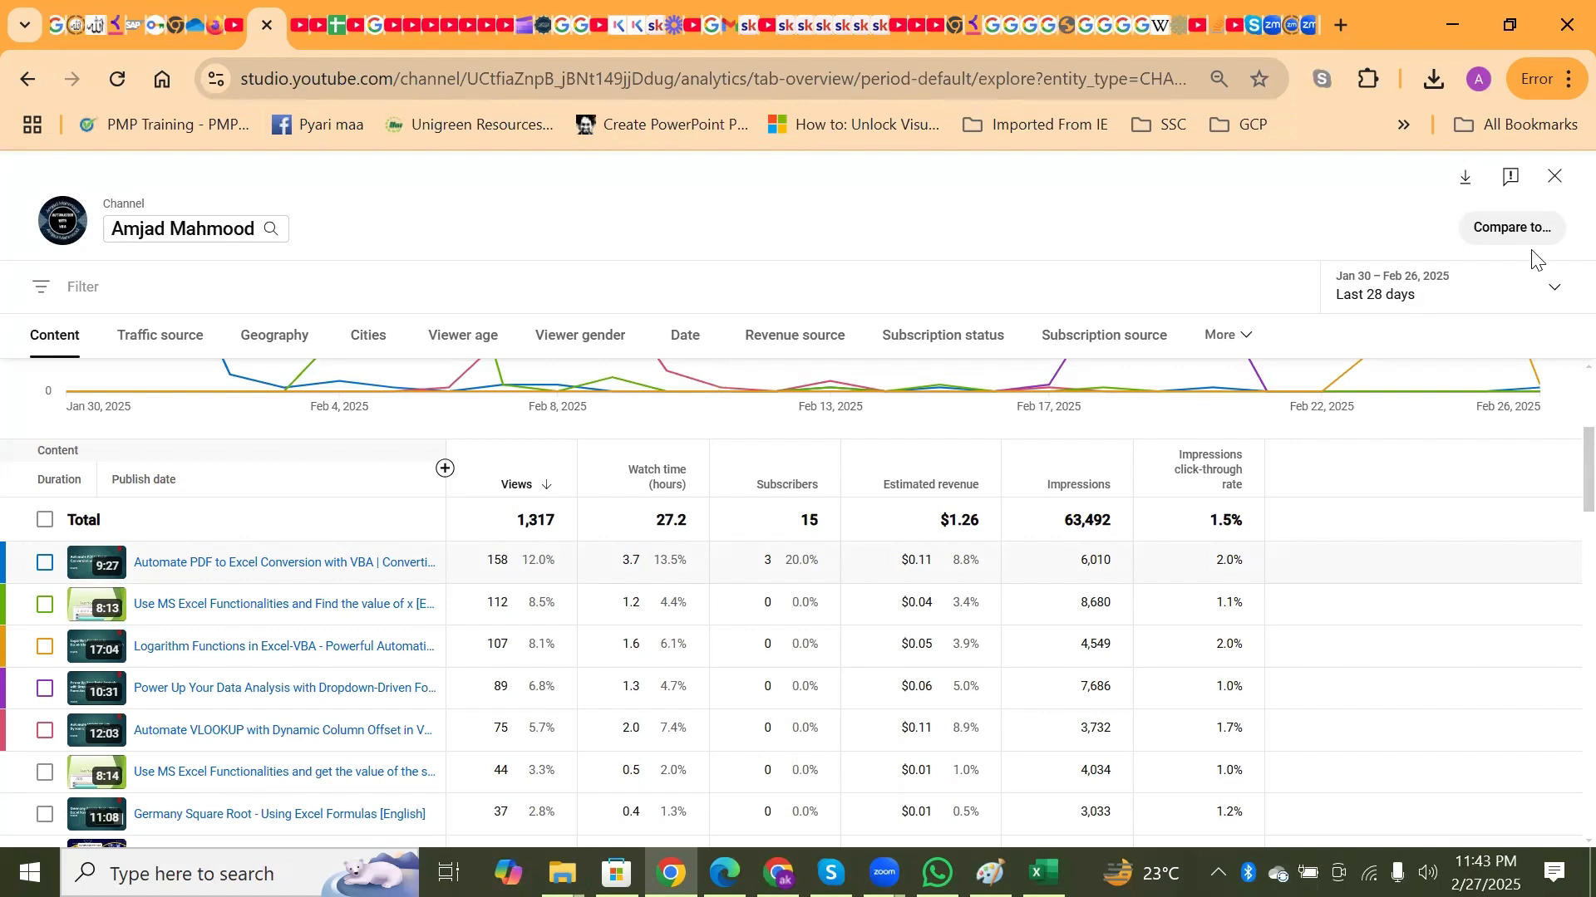
Set the report's date range to Lifetime and look through the per-video table
click(1559, 303)
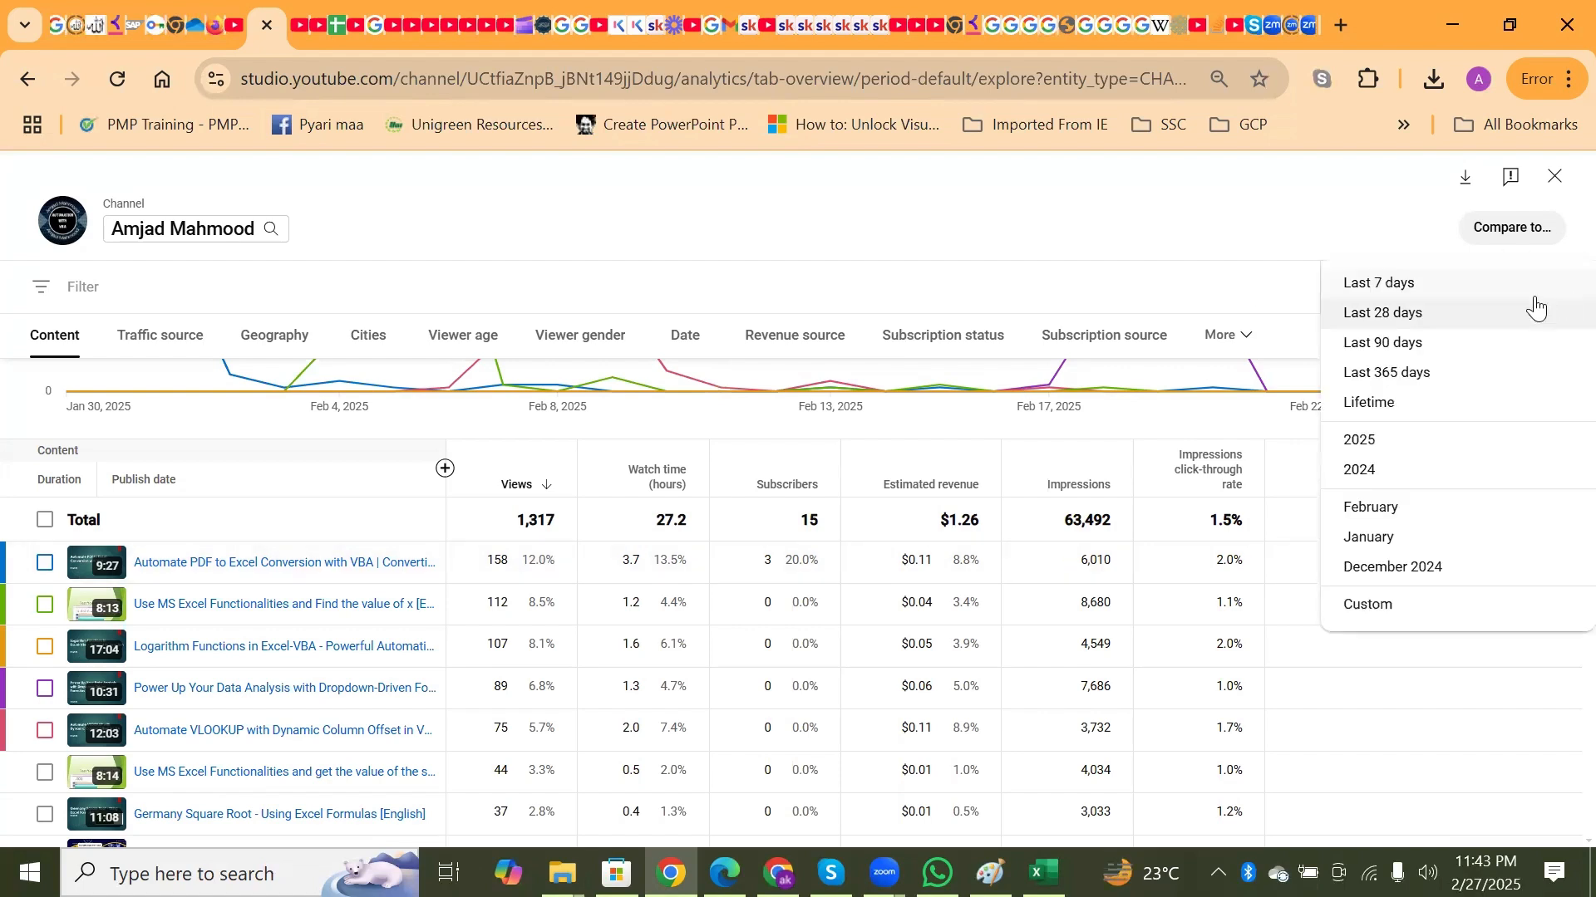
click(1401, 401)
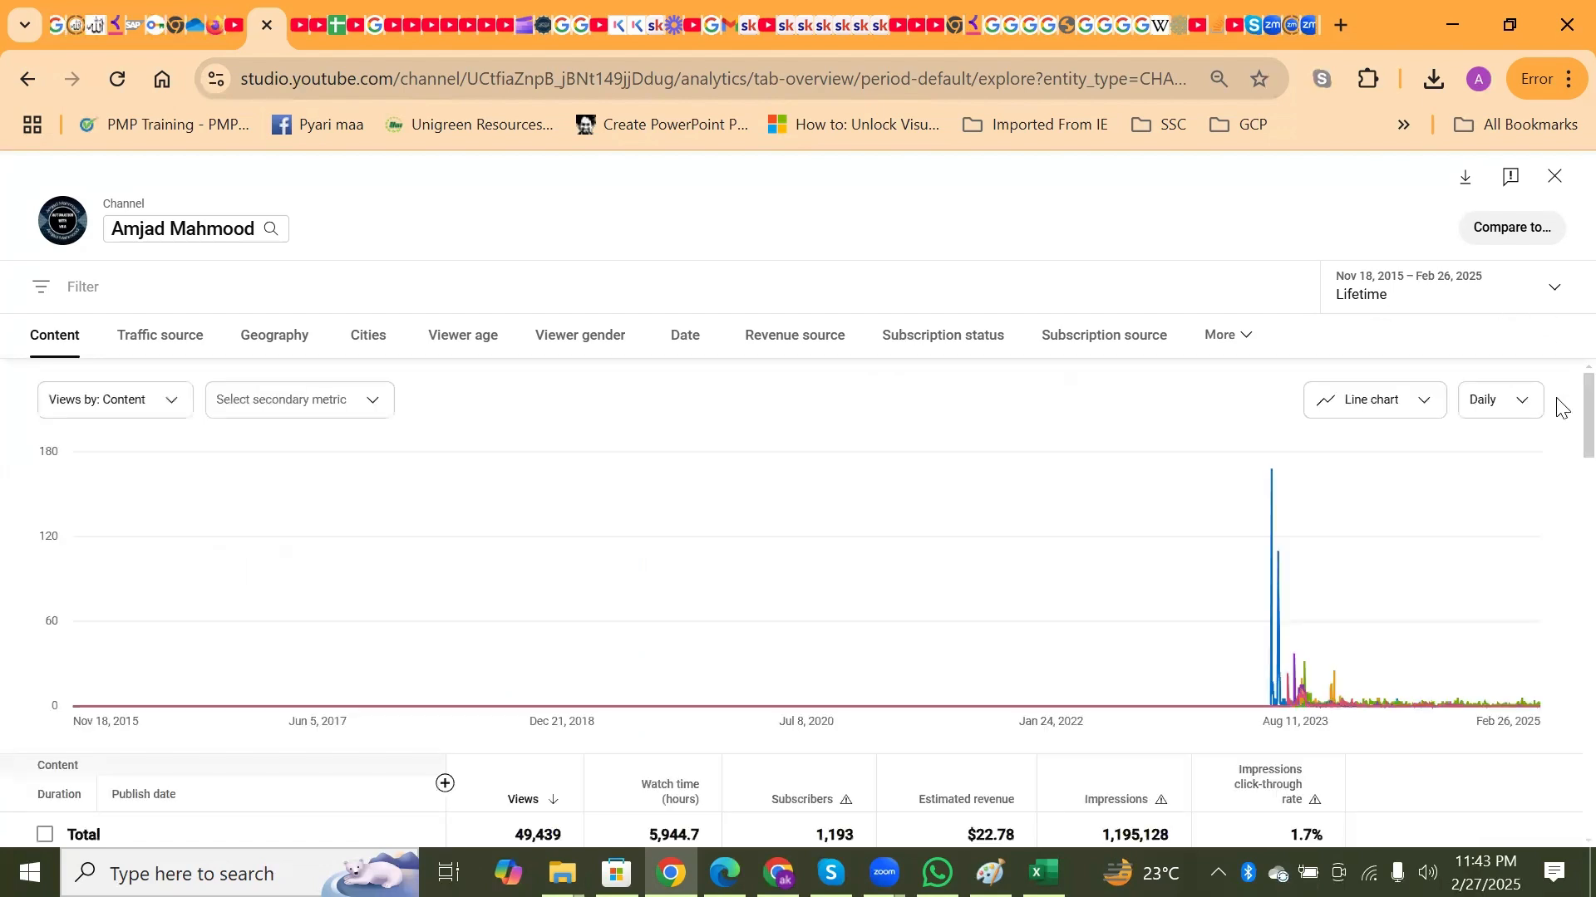
scroll(1558, 407, down, 15)
scroll(1561, 698, down, 10)
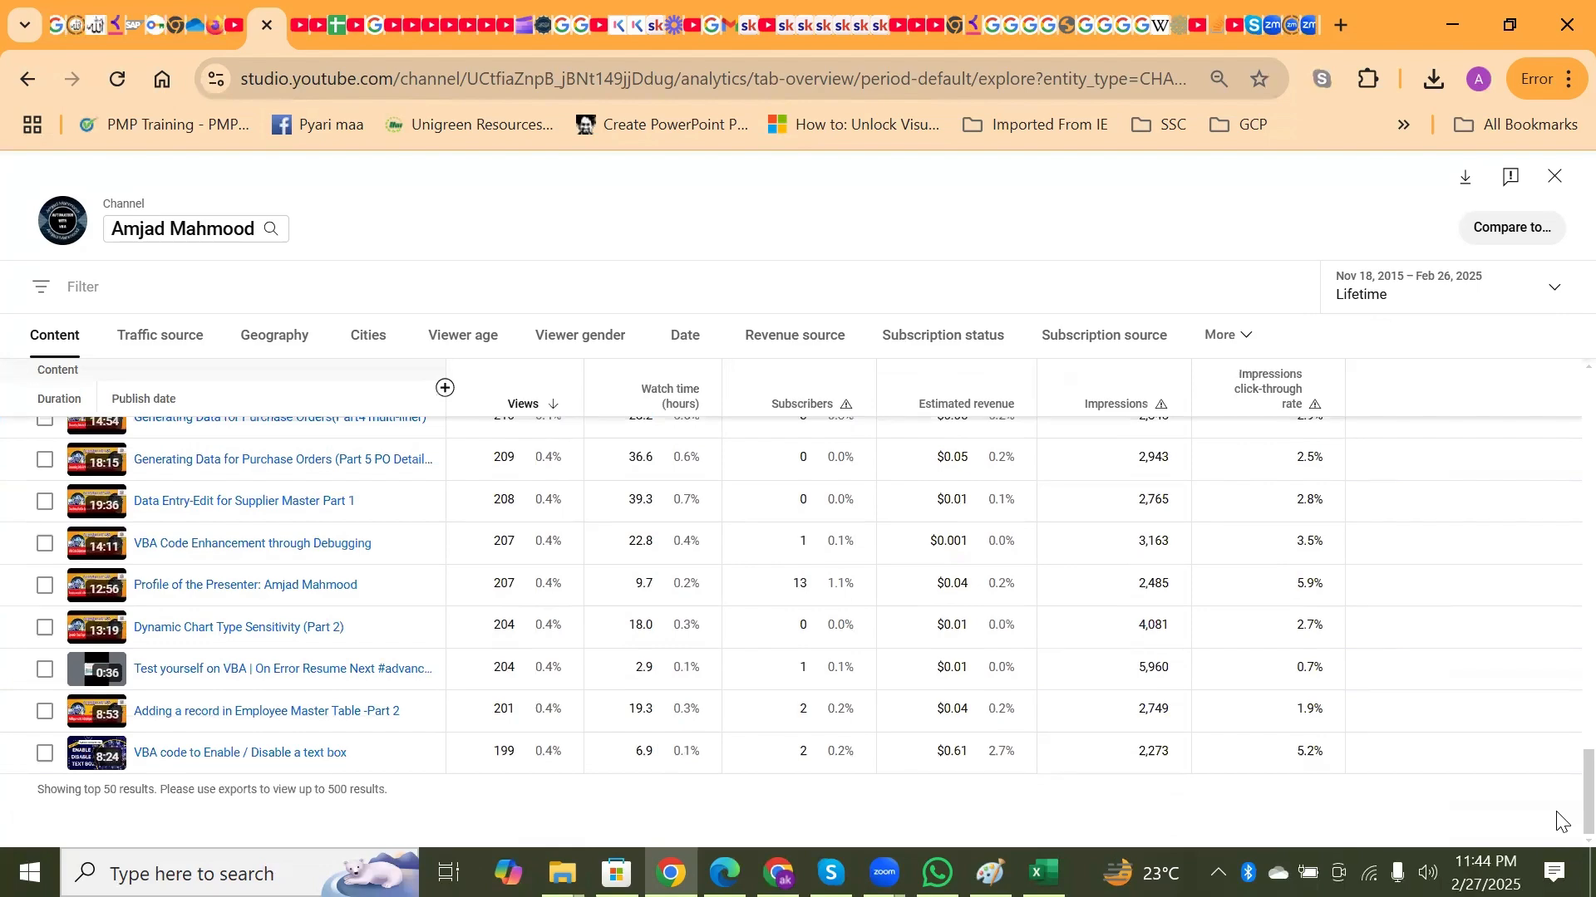
scroll(1558, 819, up, 20)
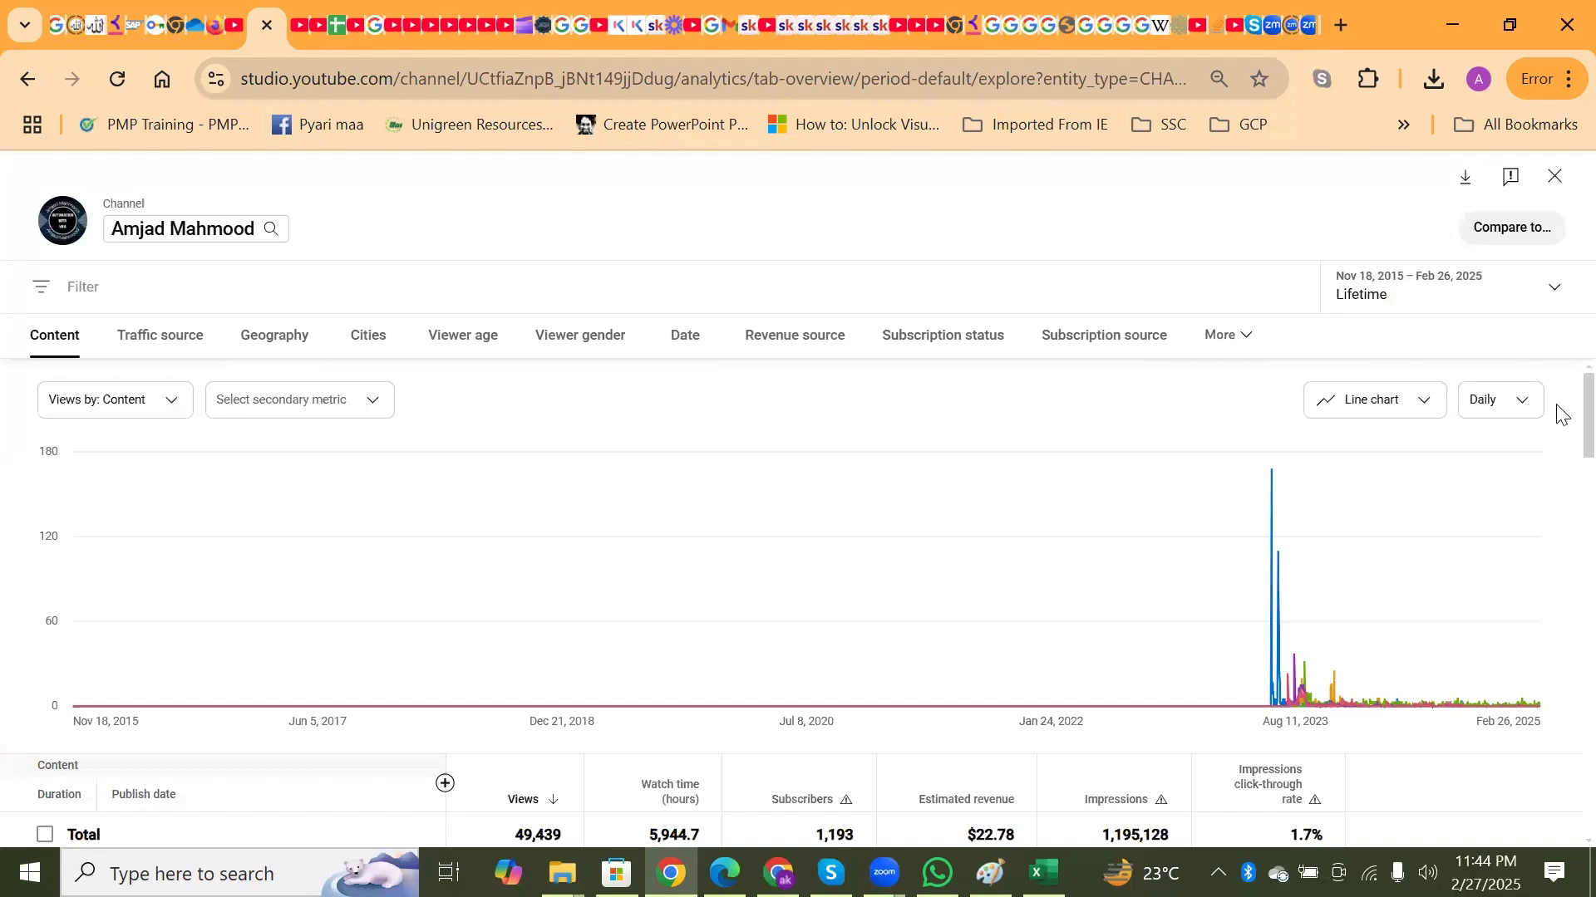
scroll(1560, 413, down, 7)
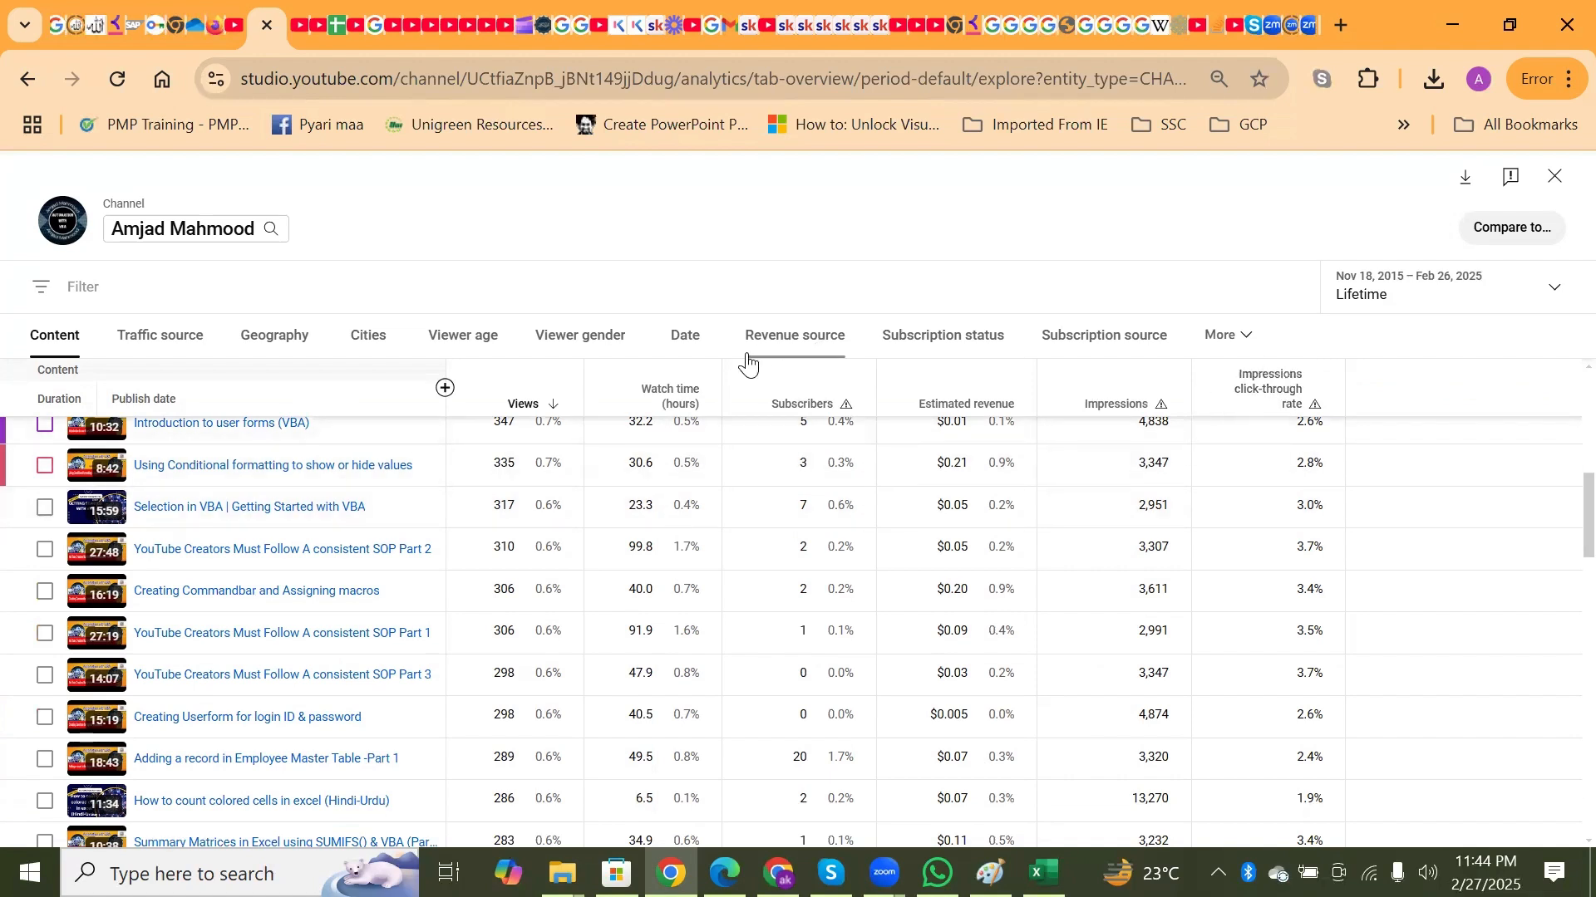
Sort the per-video table by subscribers and export the report to Google Sheets in a new tab
click(800, 418)
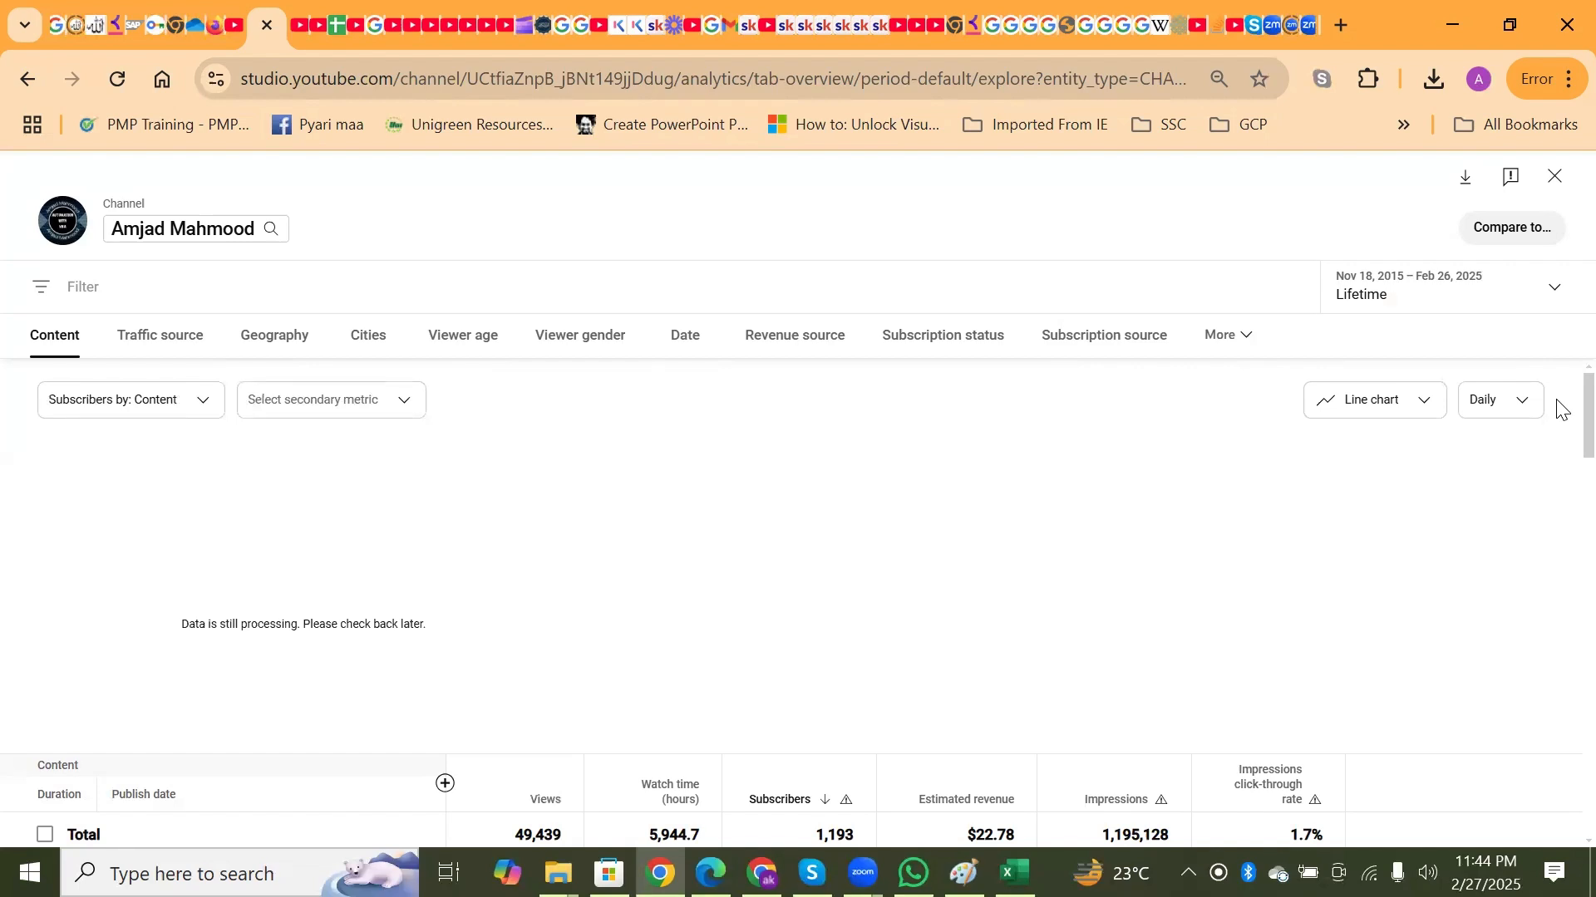
scroll(1561, 409, down, 5)
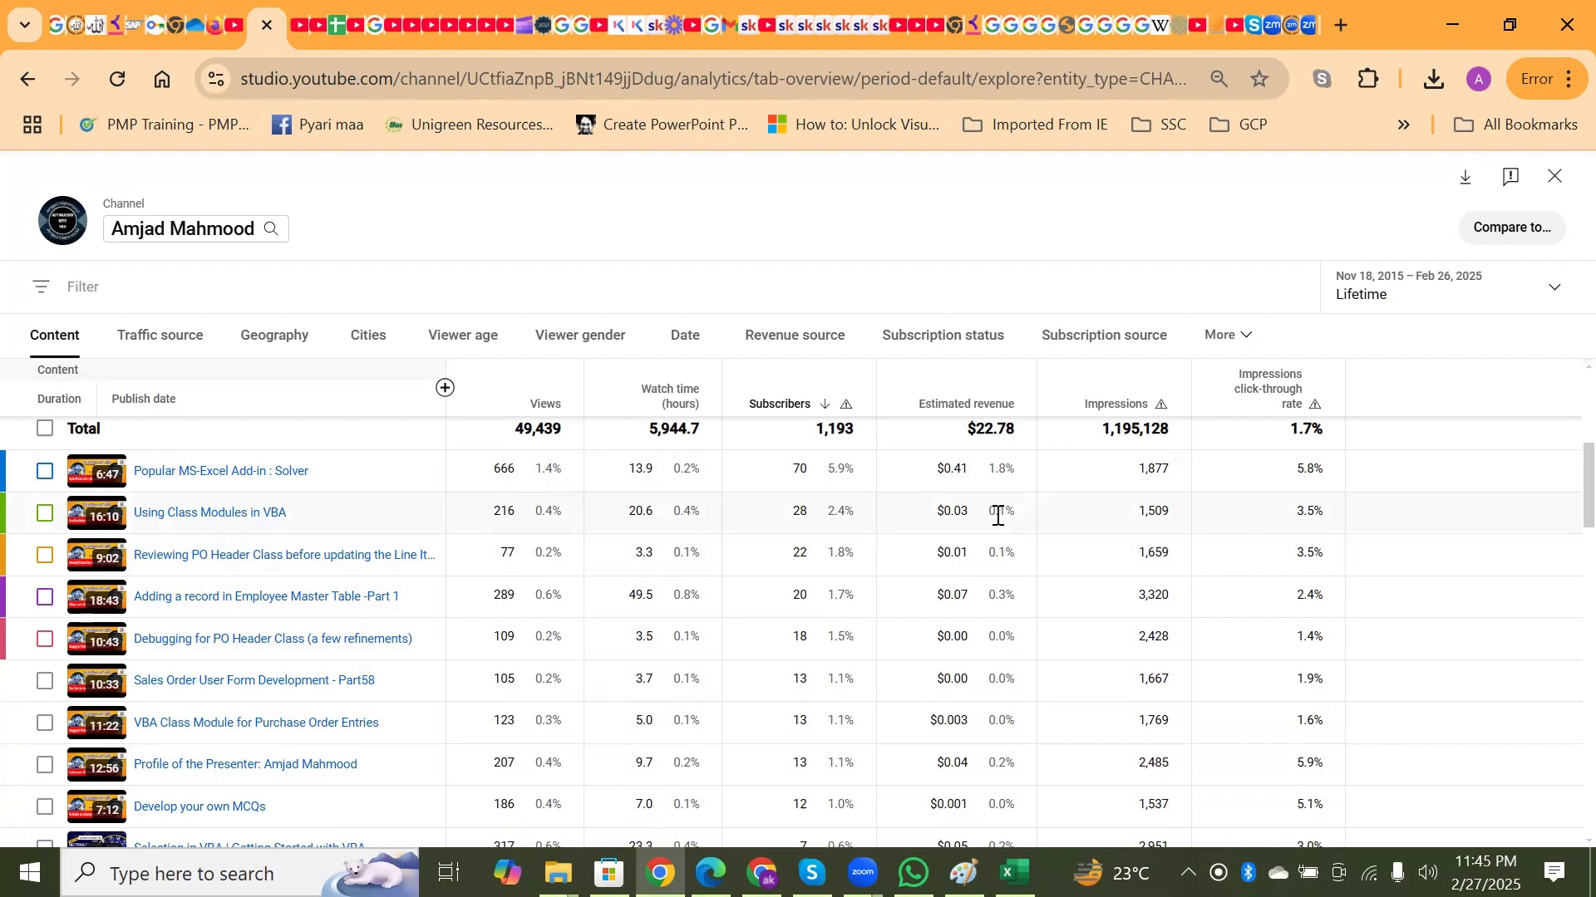
click(1467, 179)
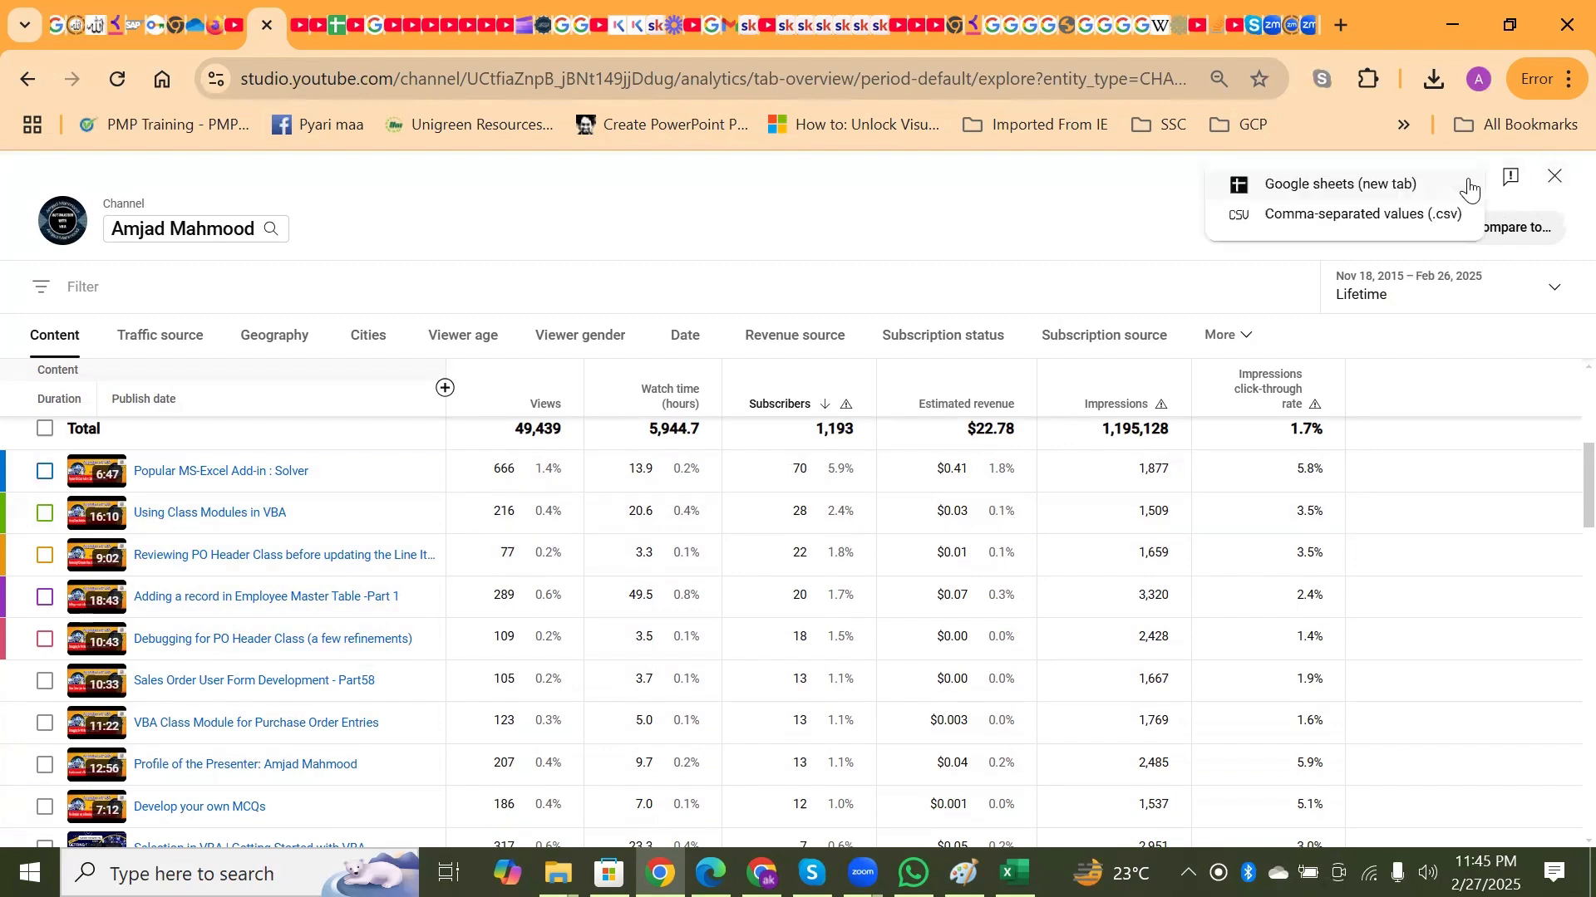
click(1319, 186)
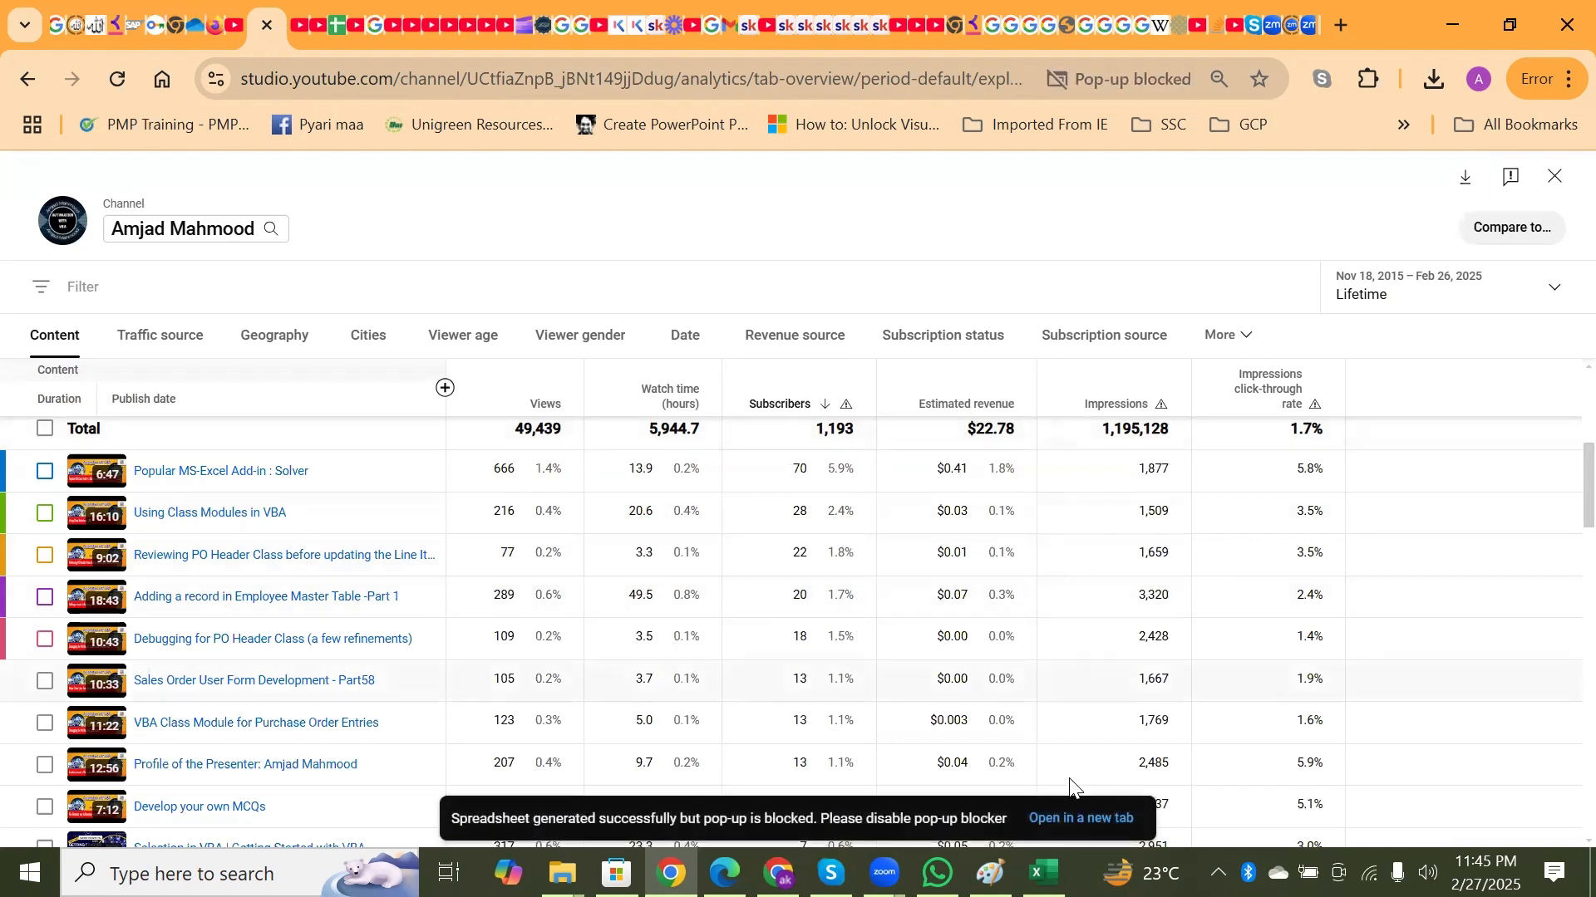
click(1069, 823)
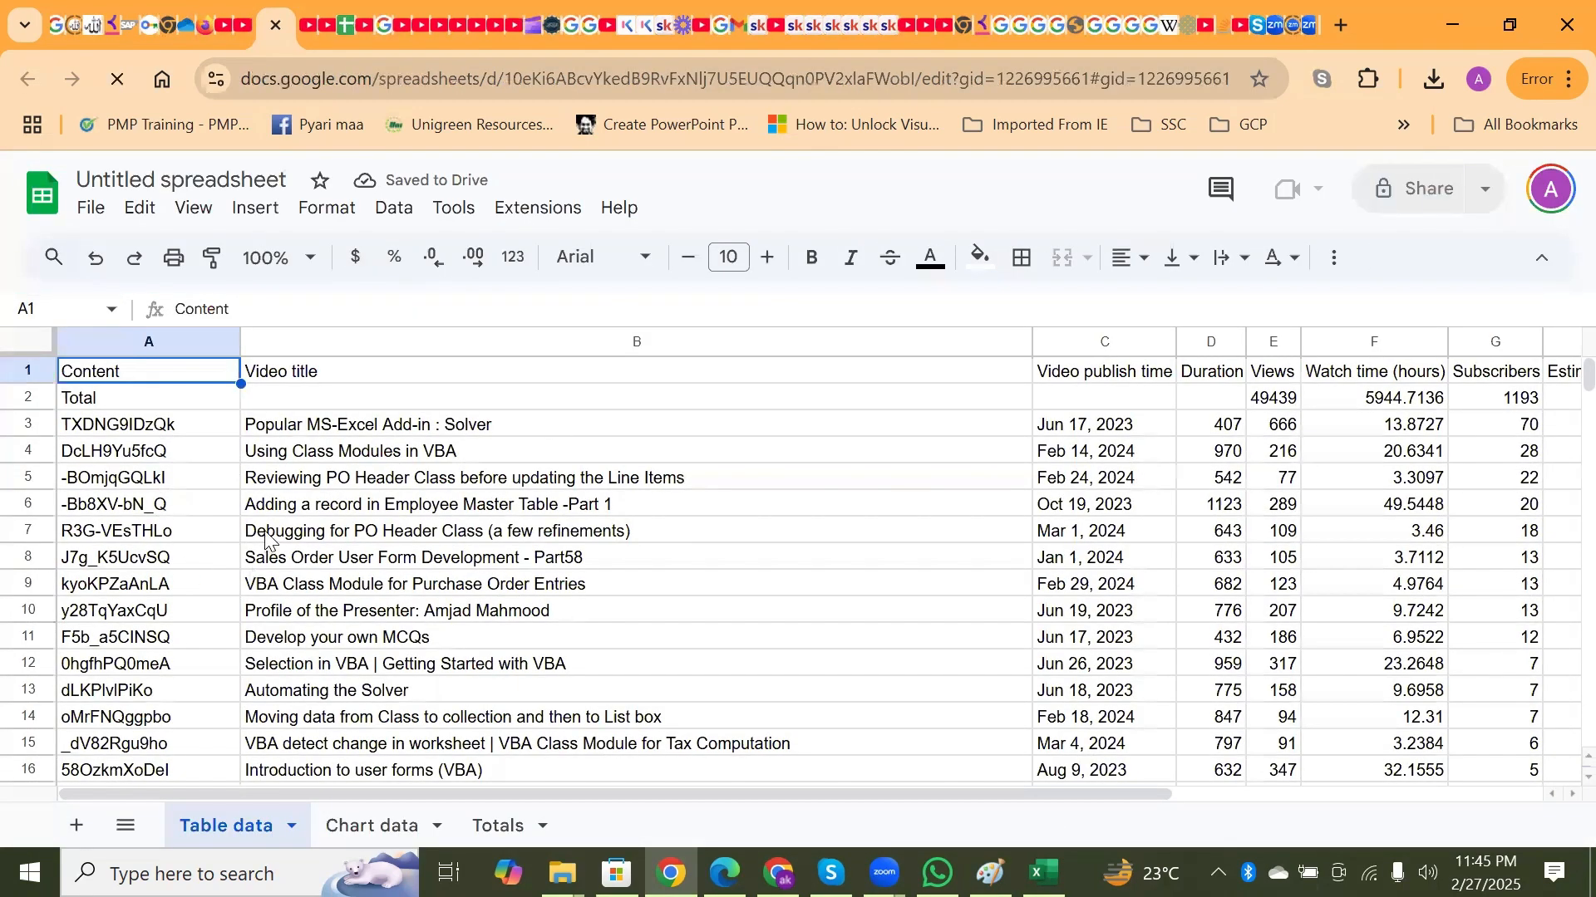
Examine the Total row's views, watch time, subscribers, estimated revenue and impressions in the Table data sheet
click(1276, 405)
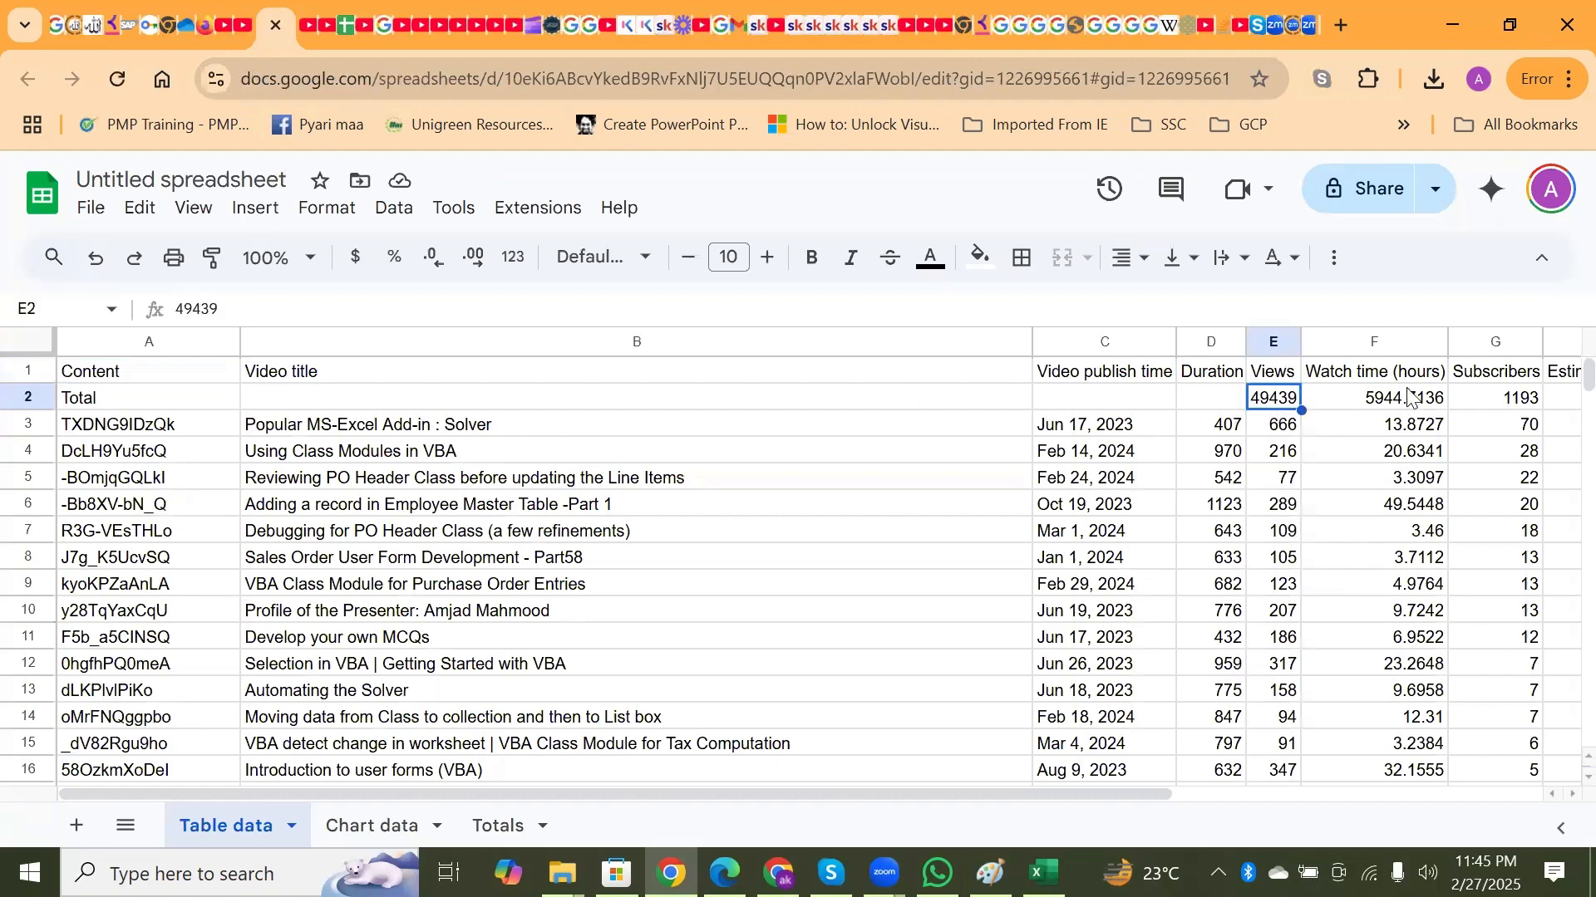
click(1383, 404)
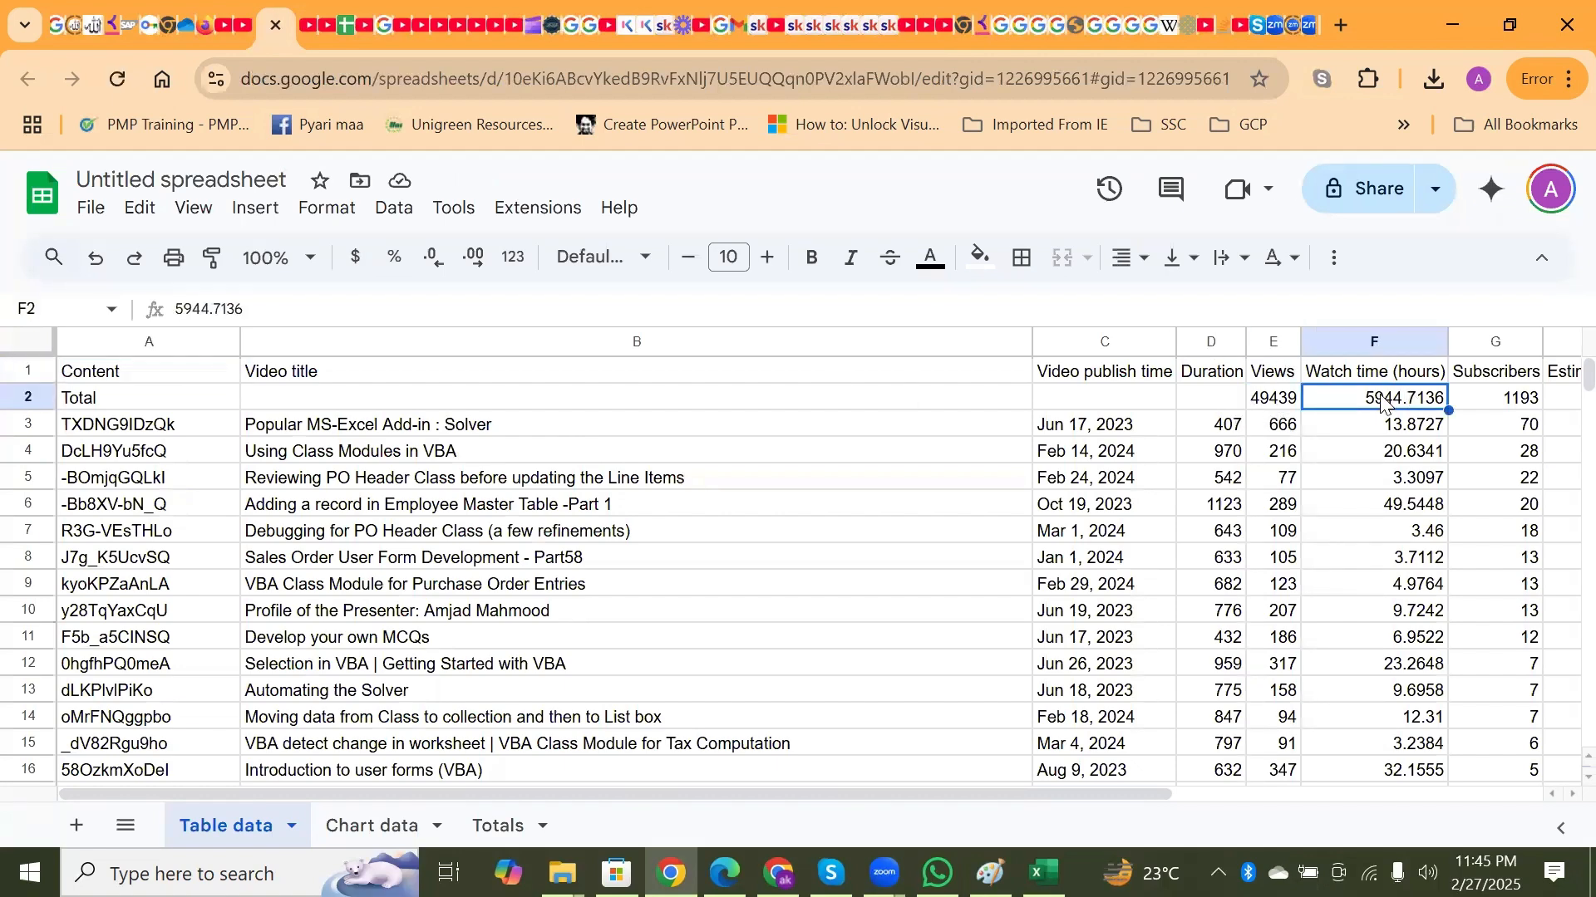
click(1511, 405)
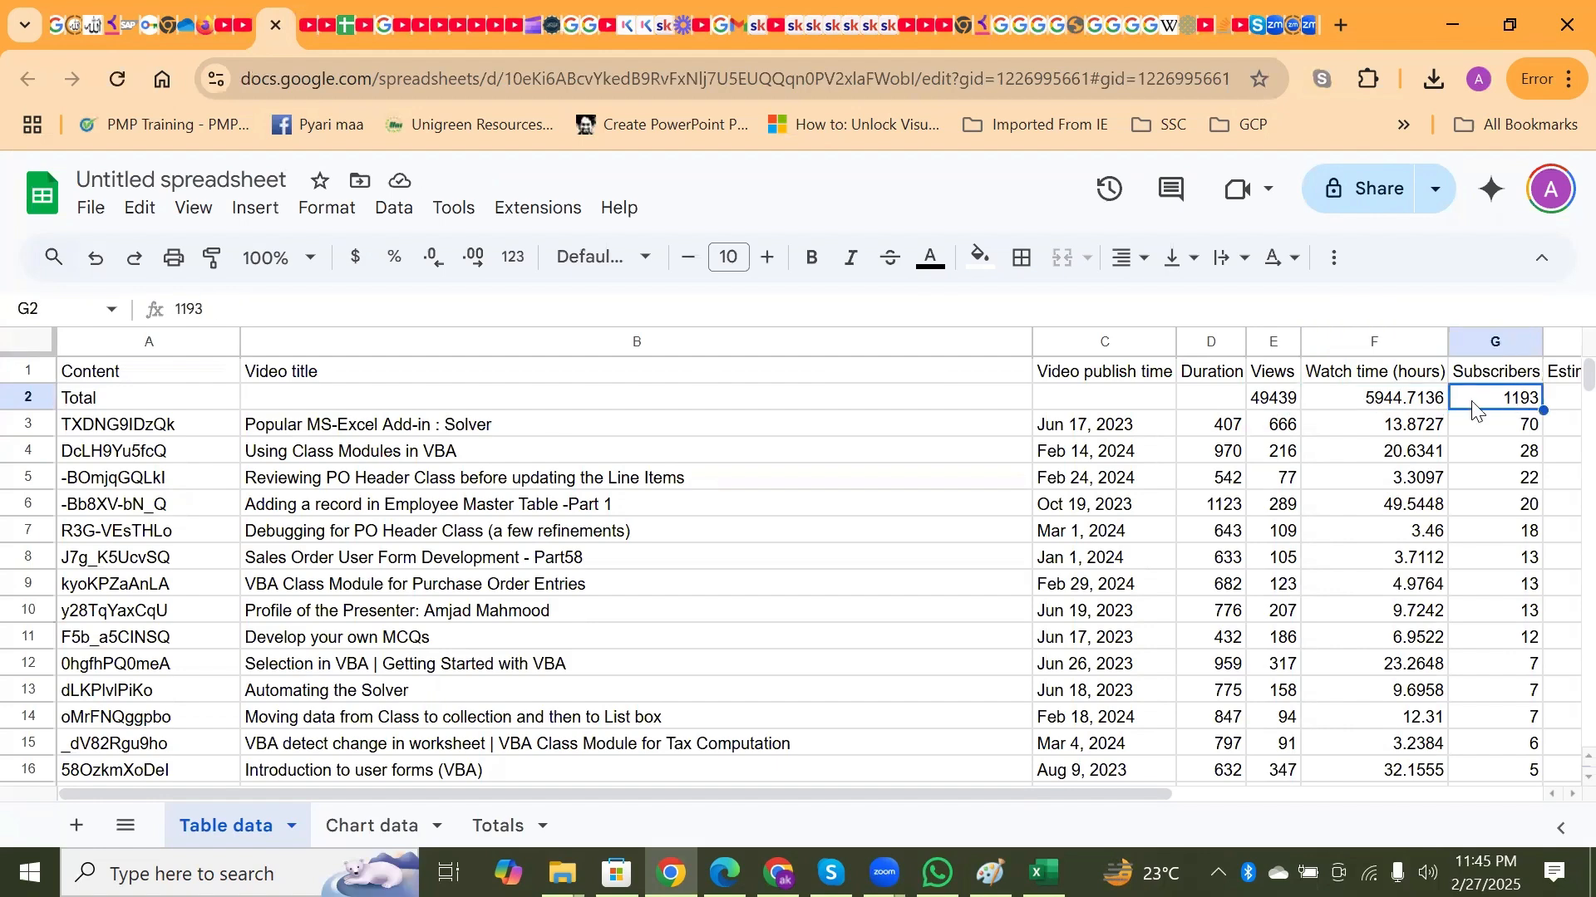
key(Right)
key(Right)
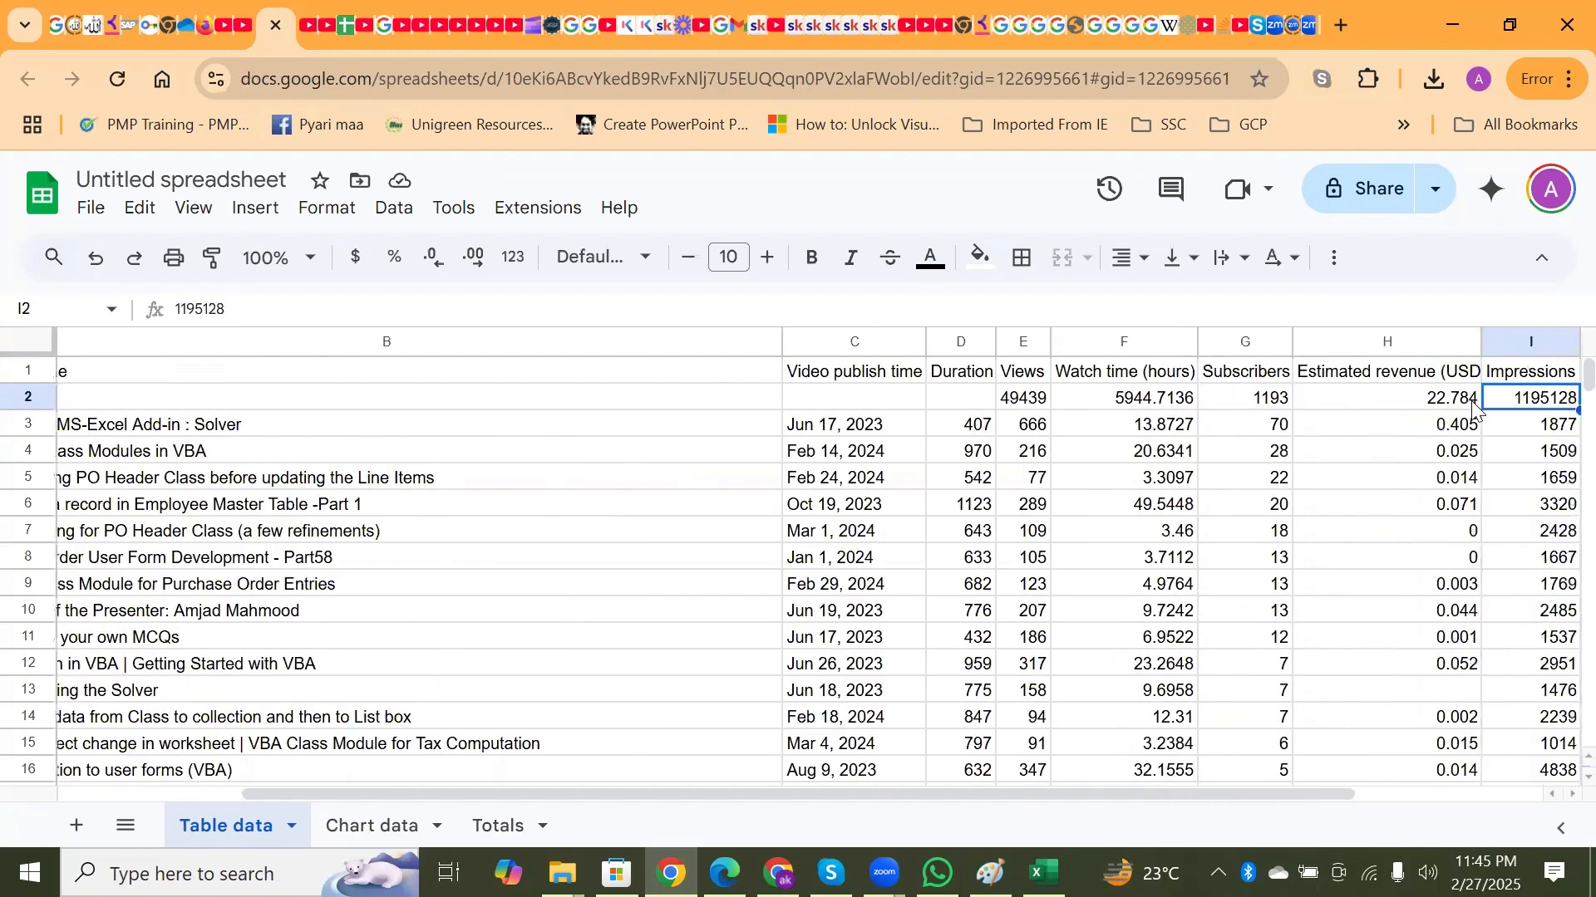
key(Left)
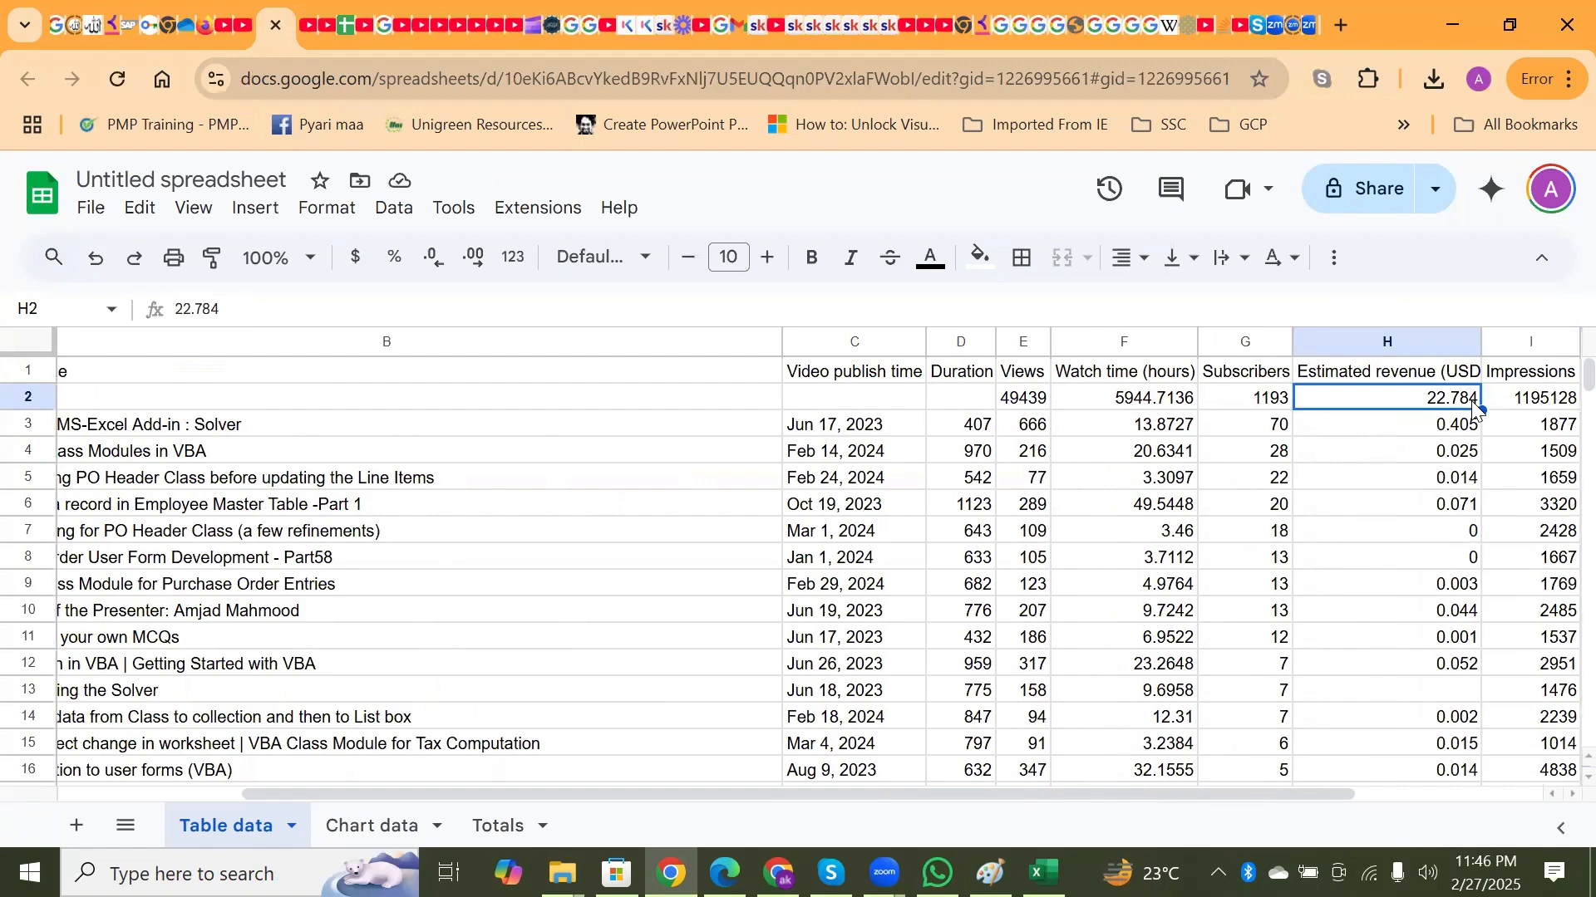
key(Right)
key(Right)
key(Left)
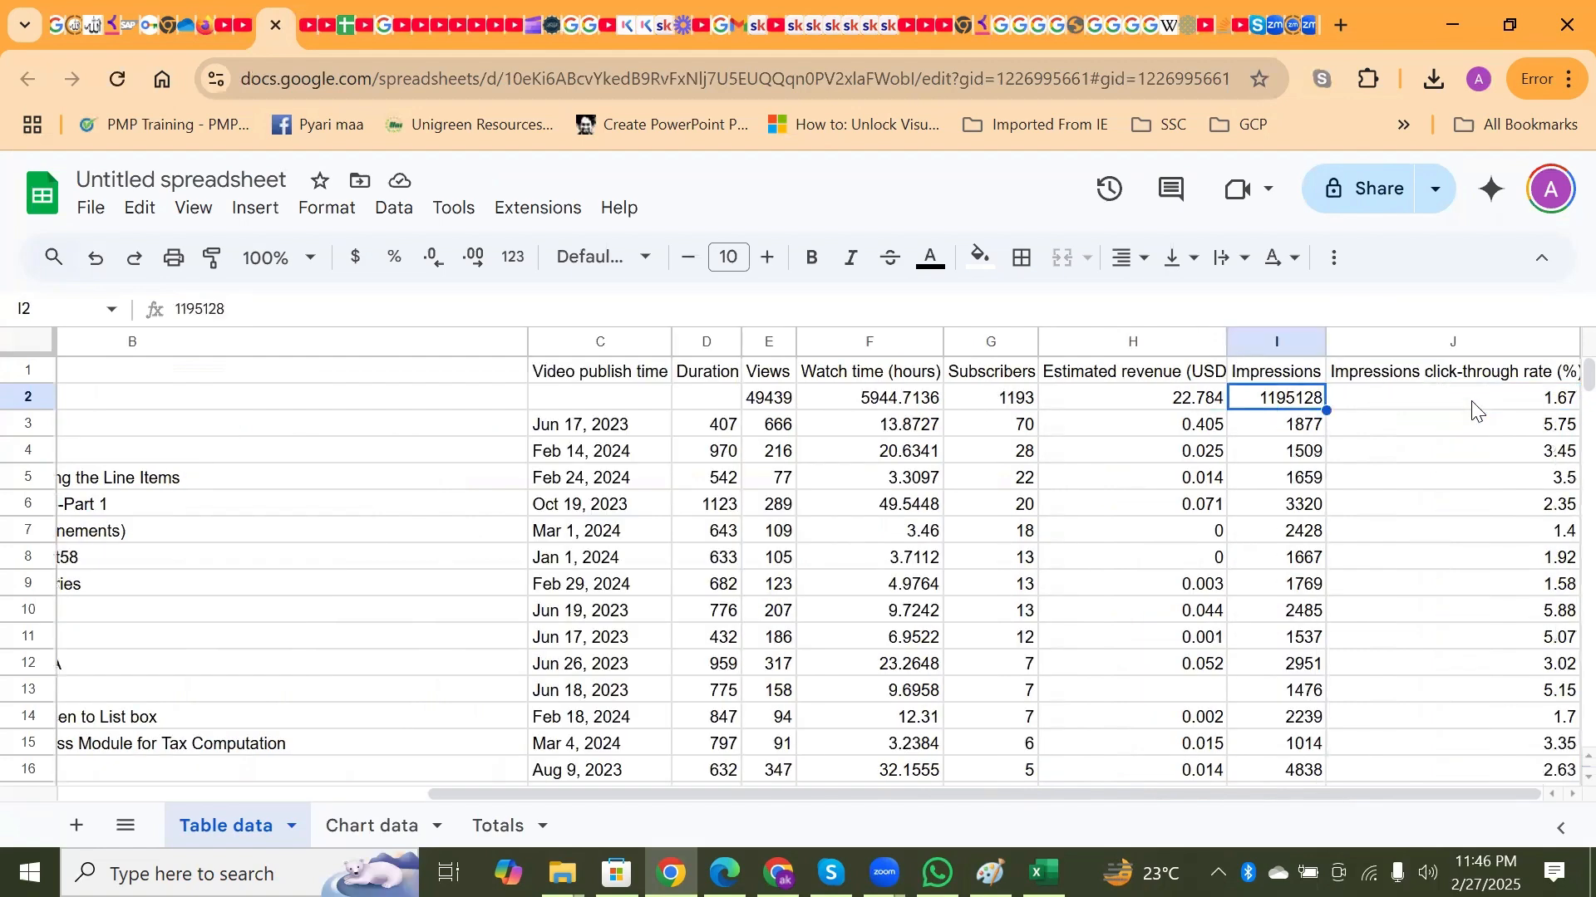
key(Left)
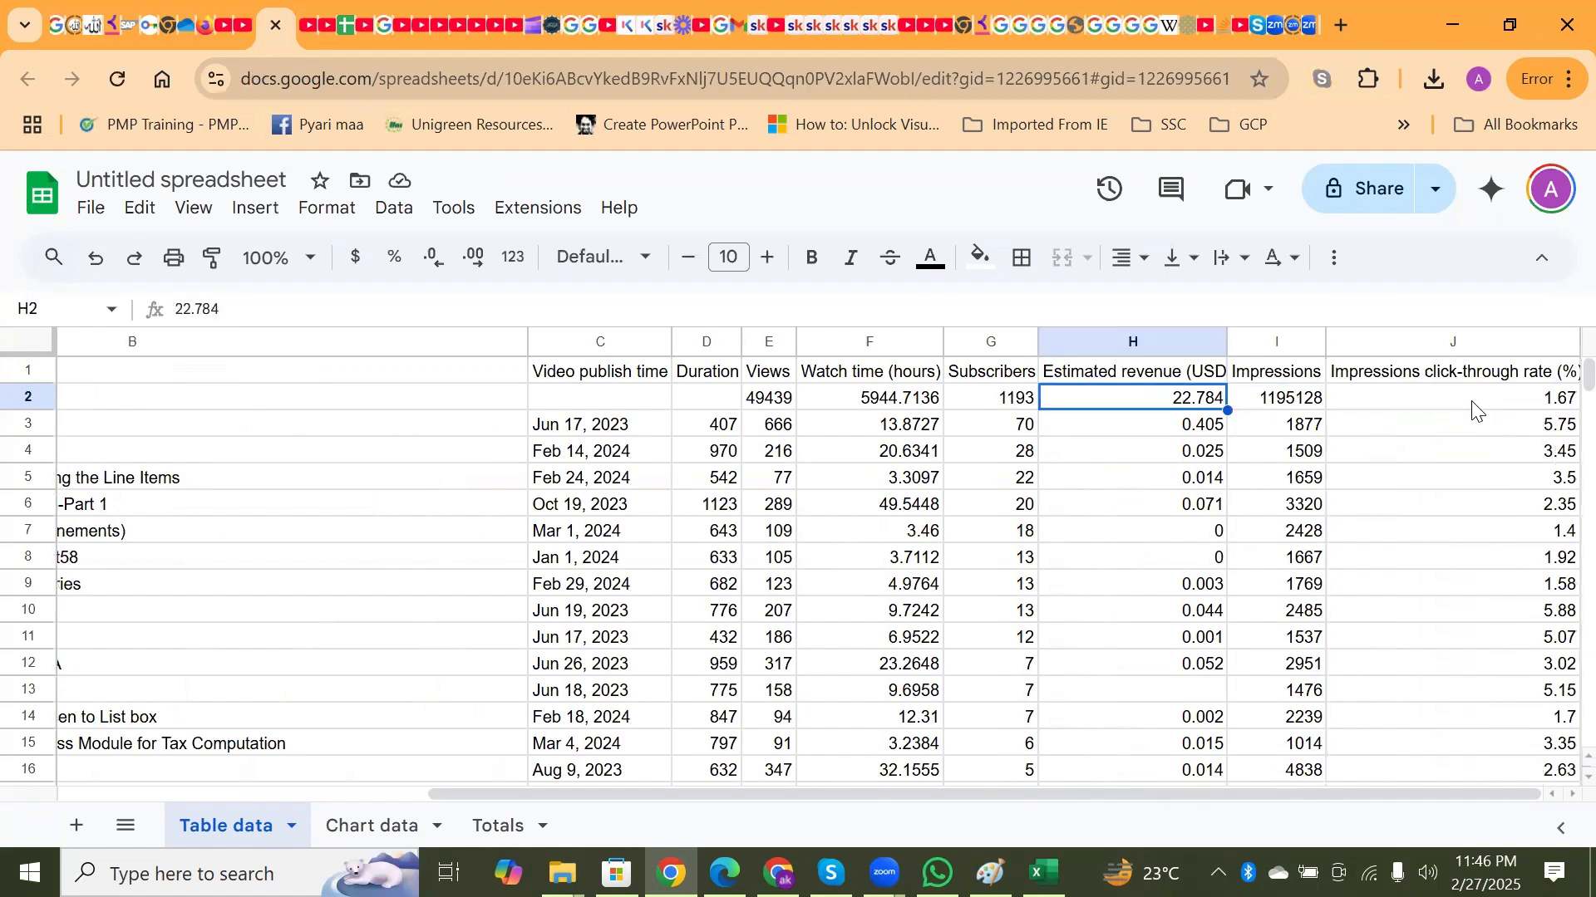
key(Right)
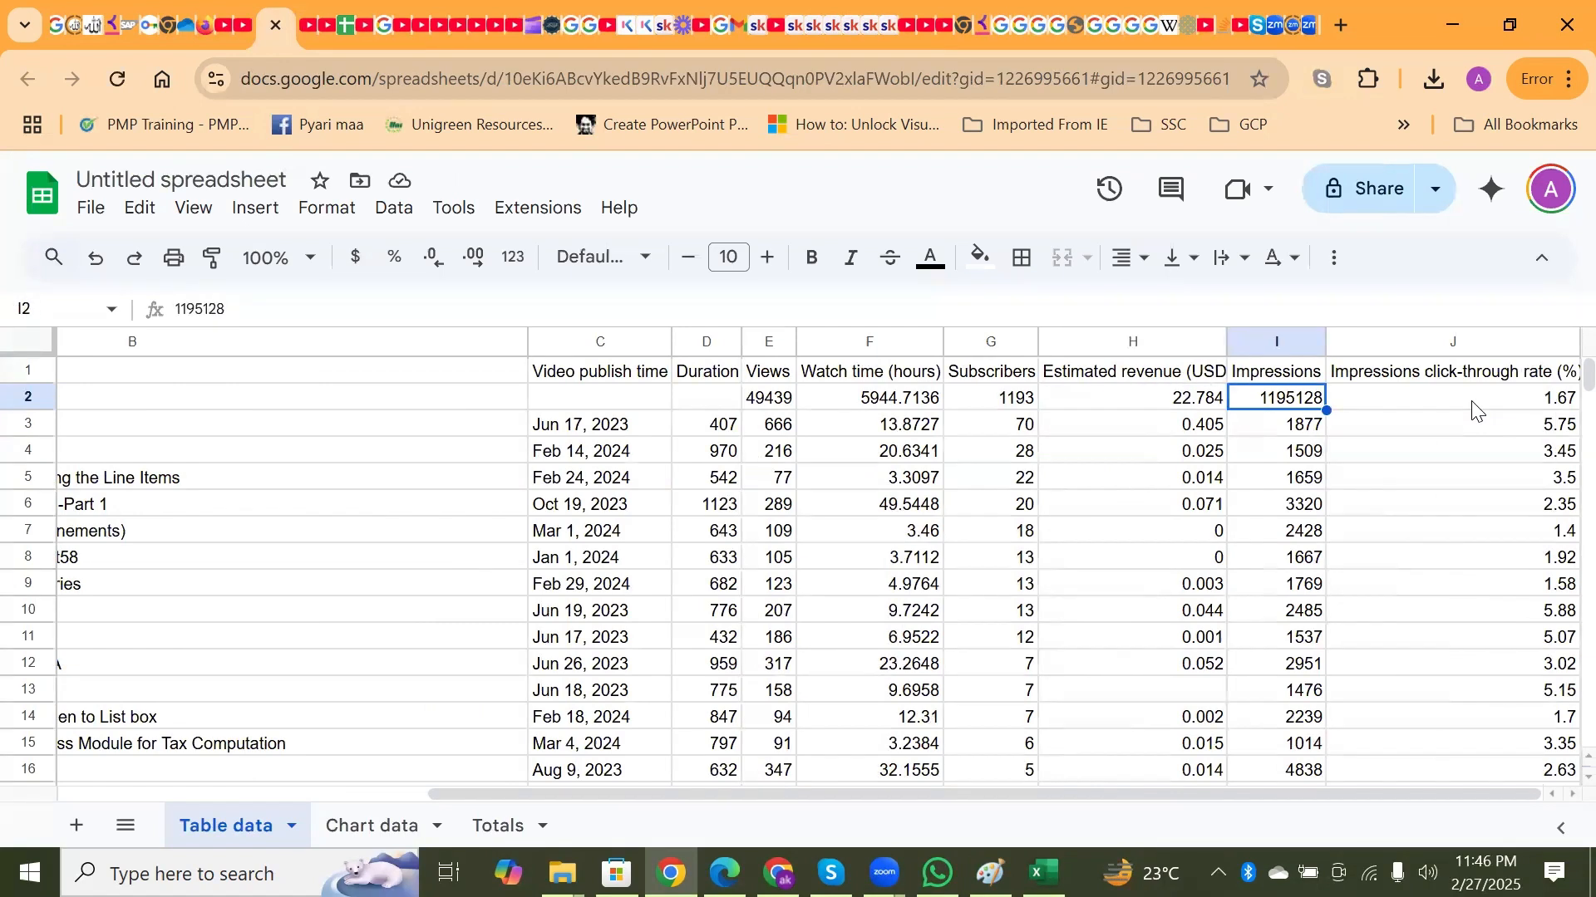
key(Left)
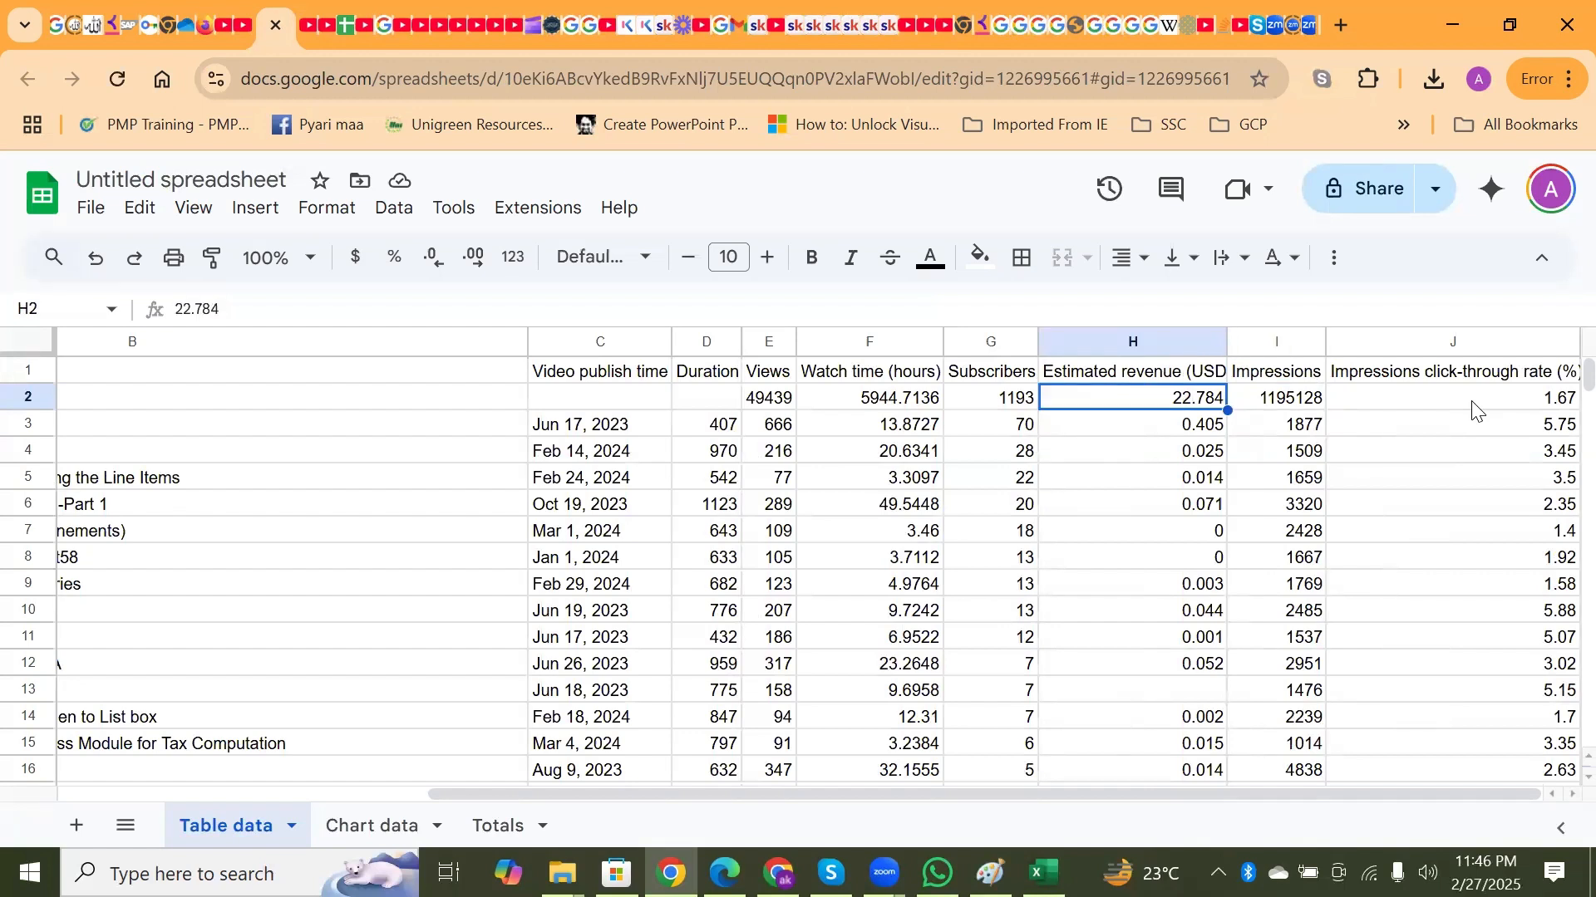
key(Right)
key(Left)
key(Left)
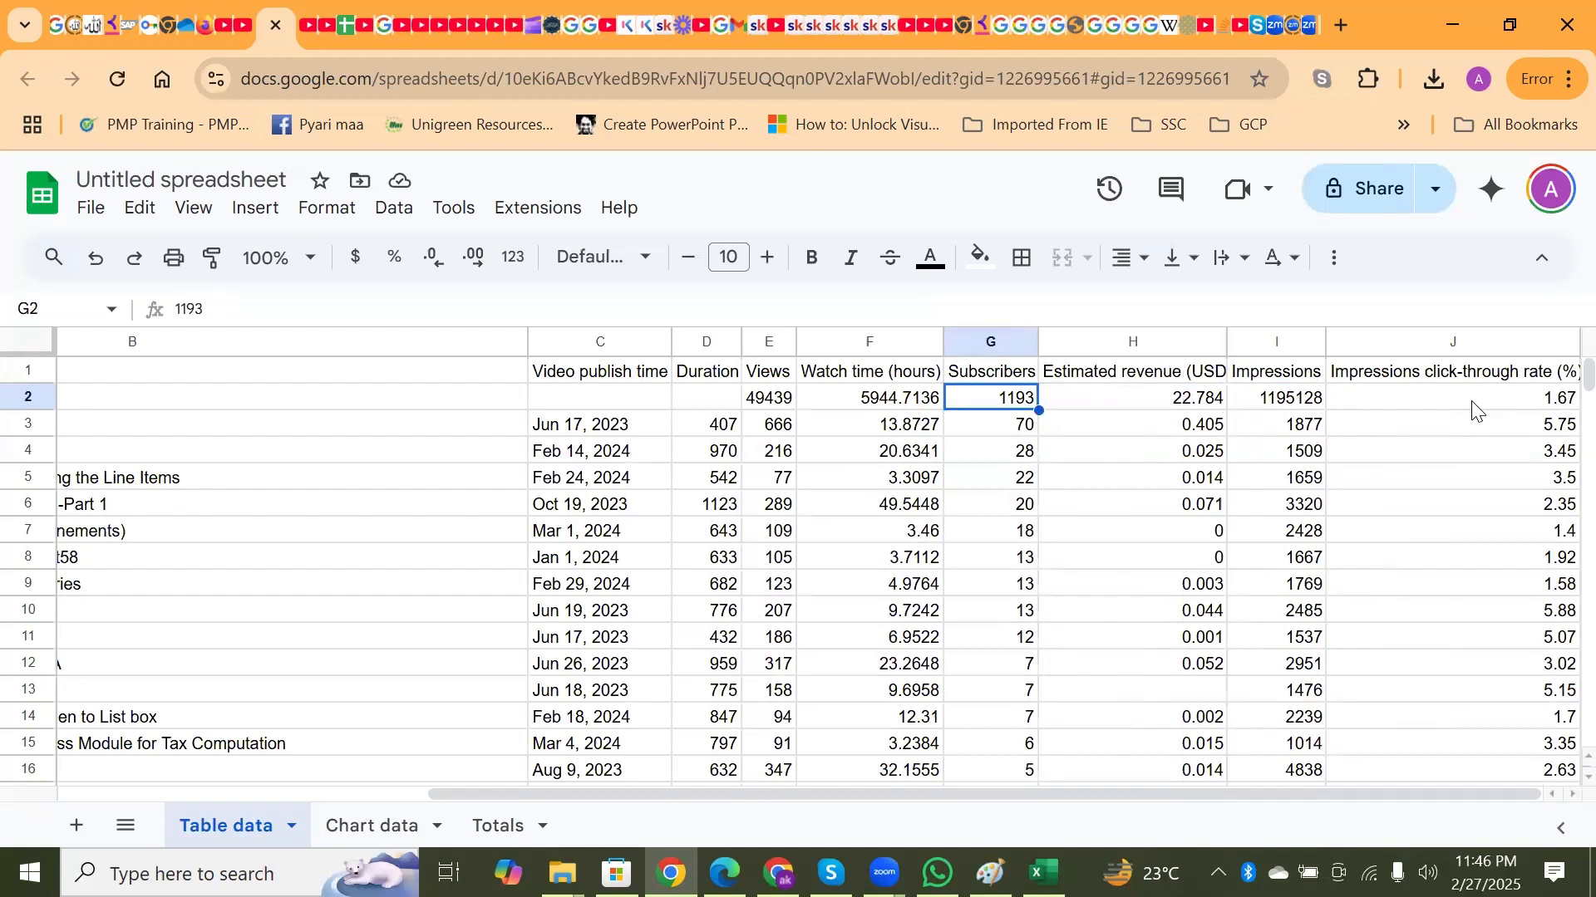
Examine the estimated revenue column video by video, from its header down to row 13, in the Table data sheet
key(Right)
key(Down)
key(Down)
key(Down)
key(Down)
key(Down)
key(Down)
key(Down)
key(Down)
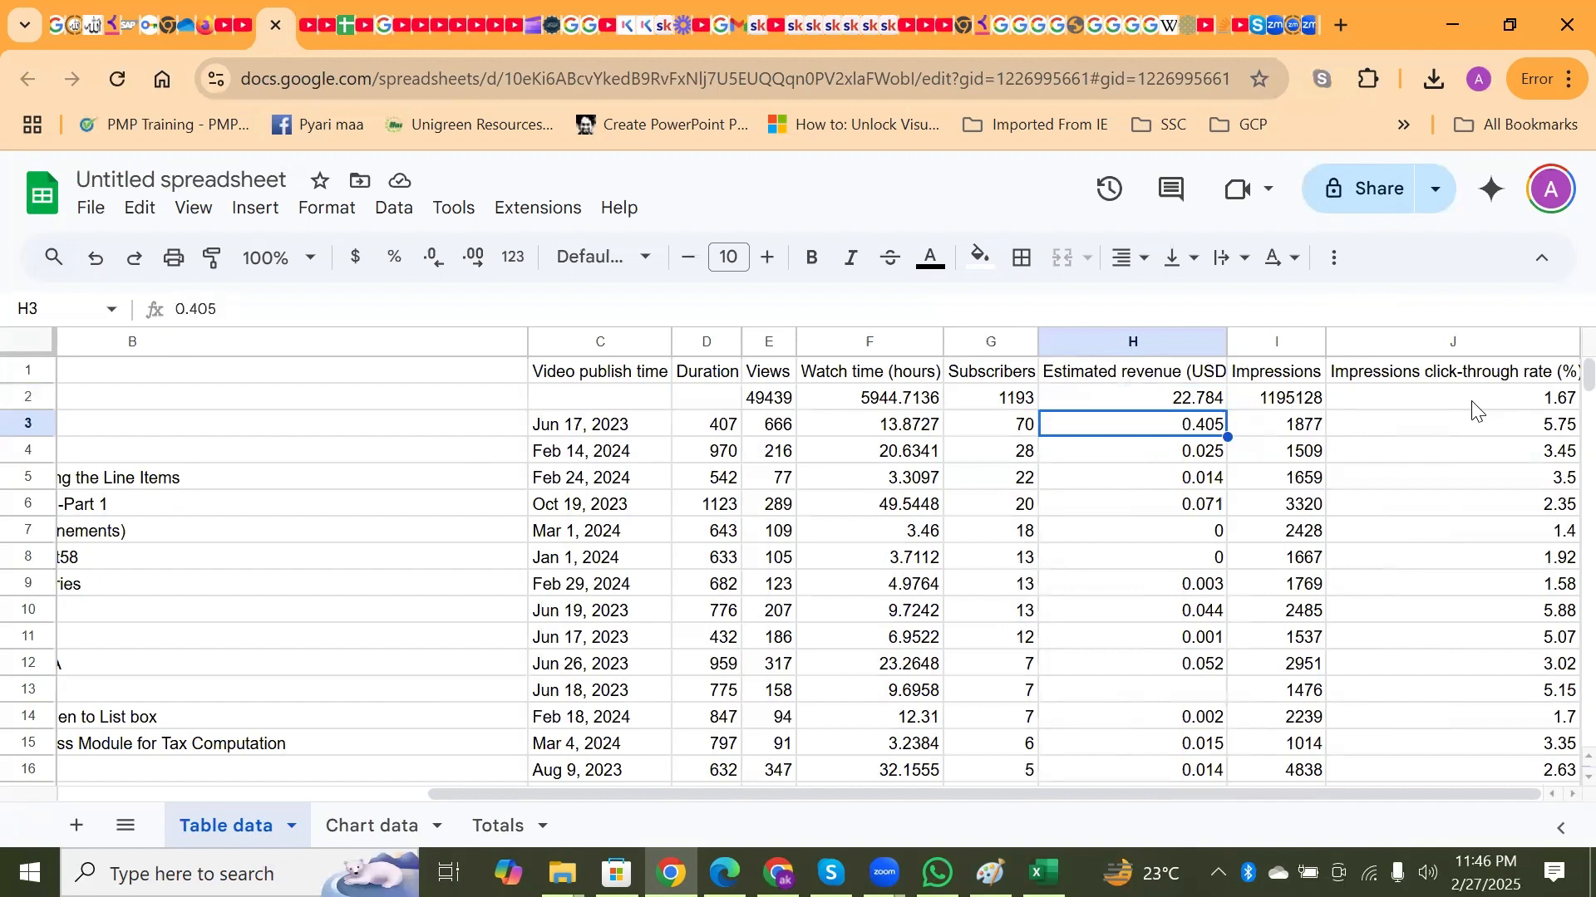
key(Down)
key(Down)
key(Down)
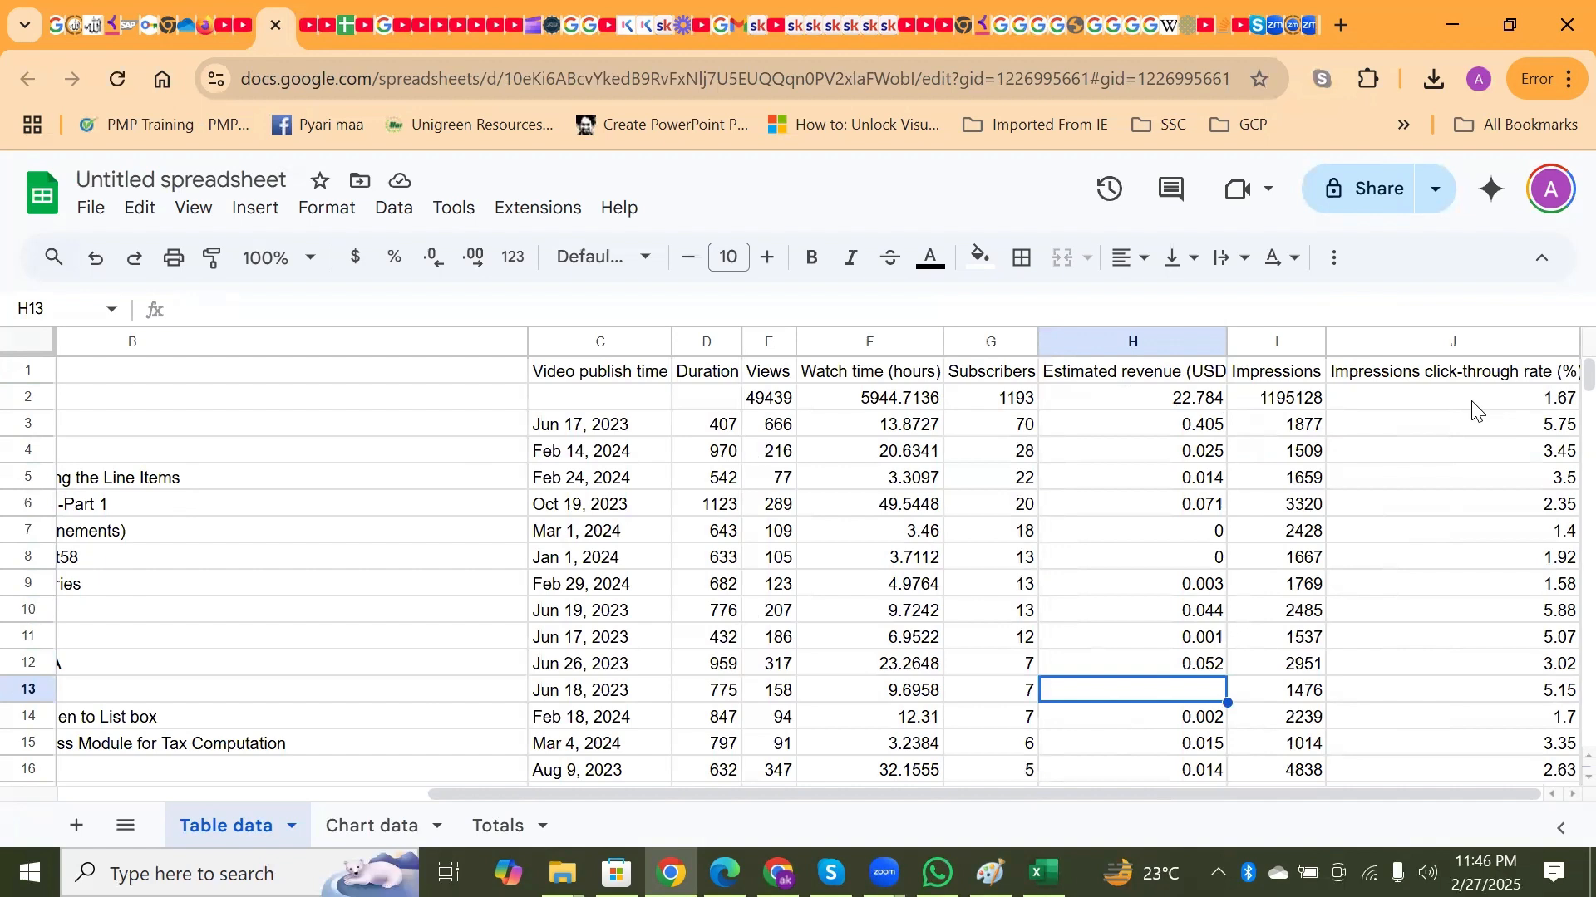
key(Up)
key(Up)
key(Up)
key(Up)
key(Up)
key(Up)
key(Up)
key(Up)
key(Up)
key(Up)
key(Up)
key(Up)
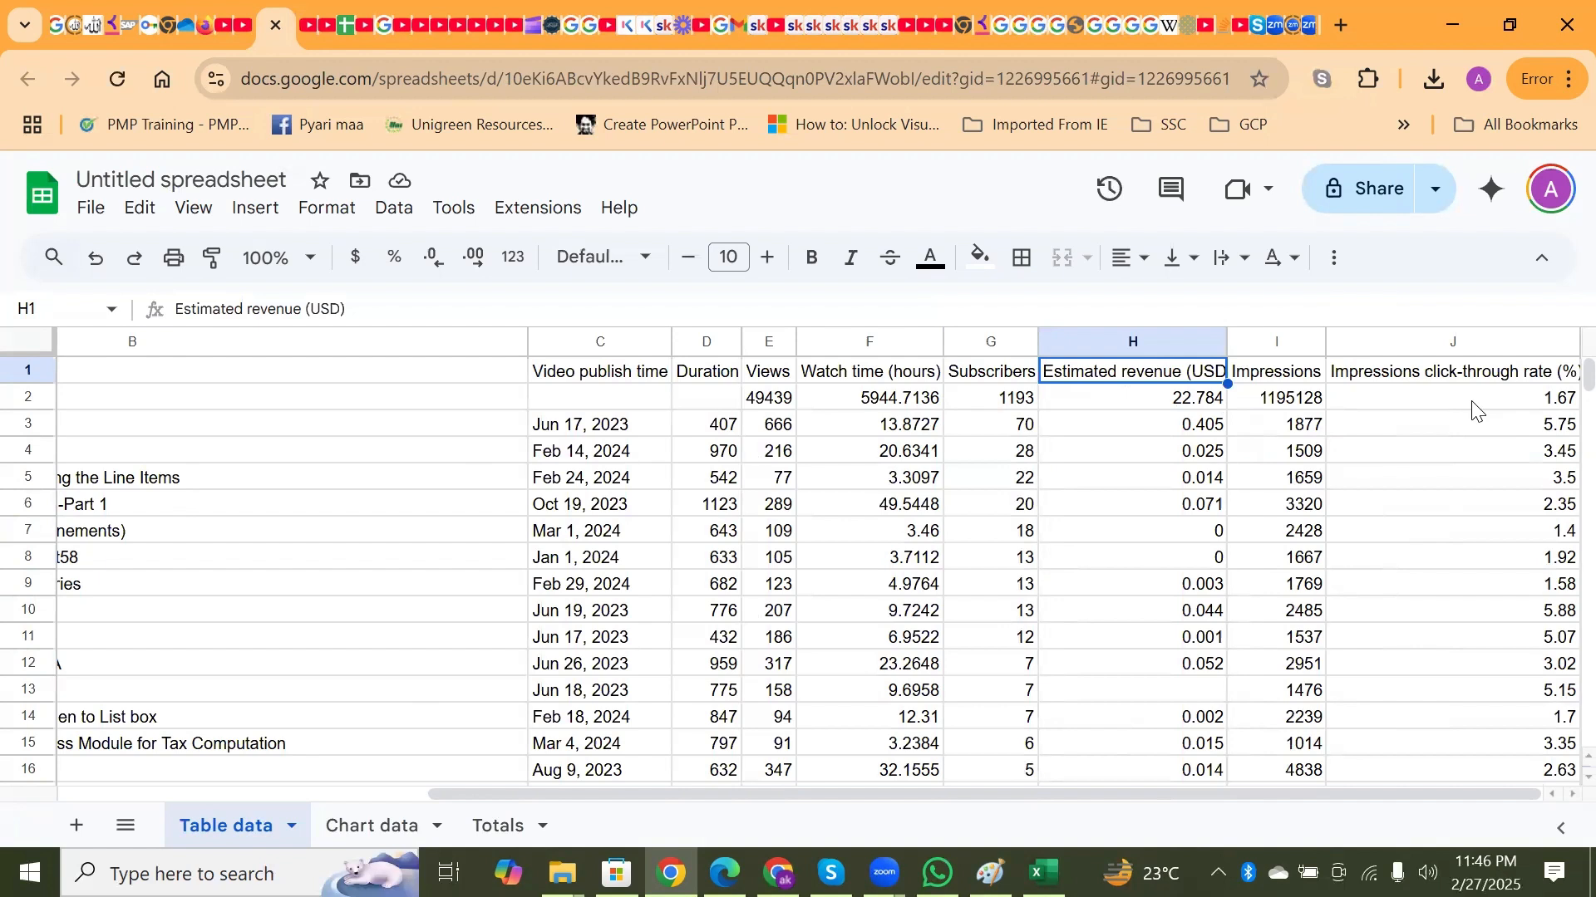
key(Down)
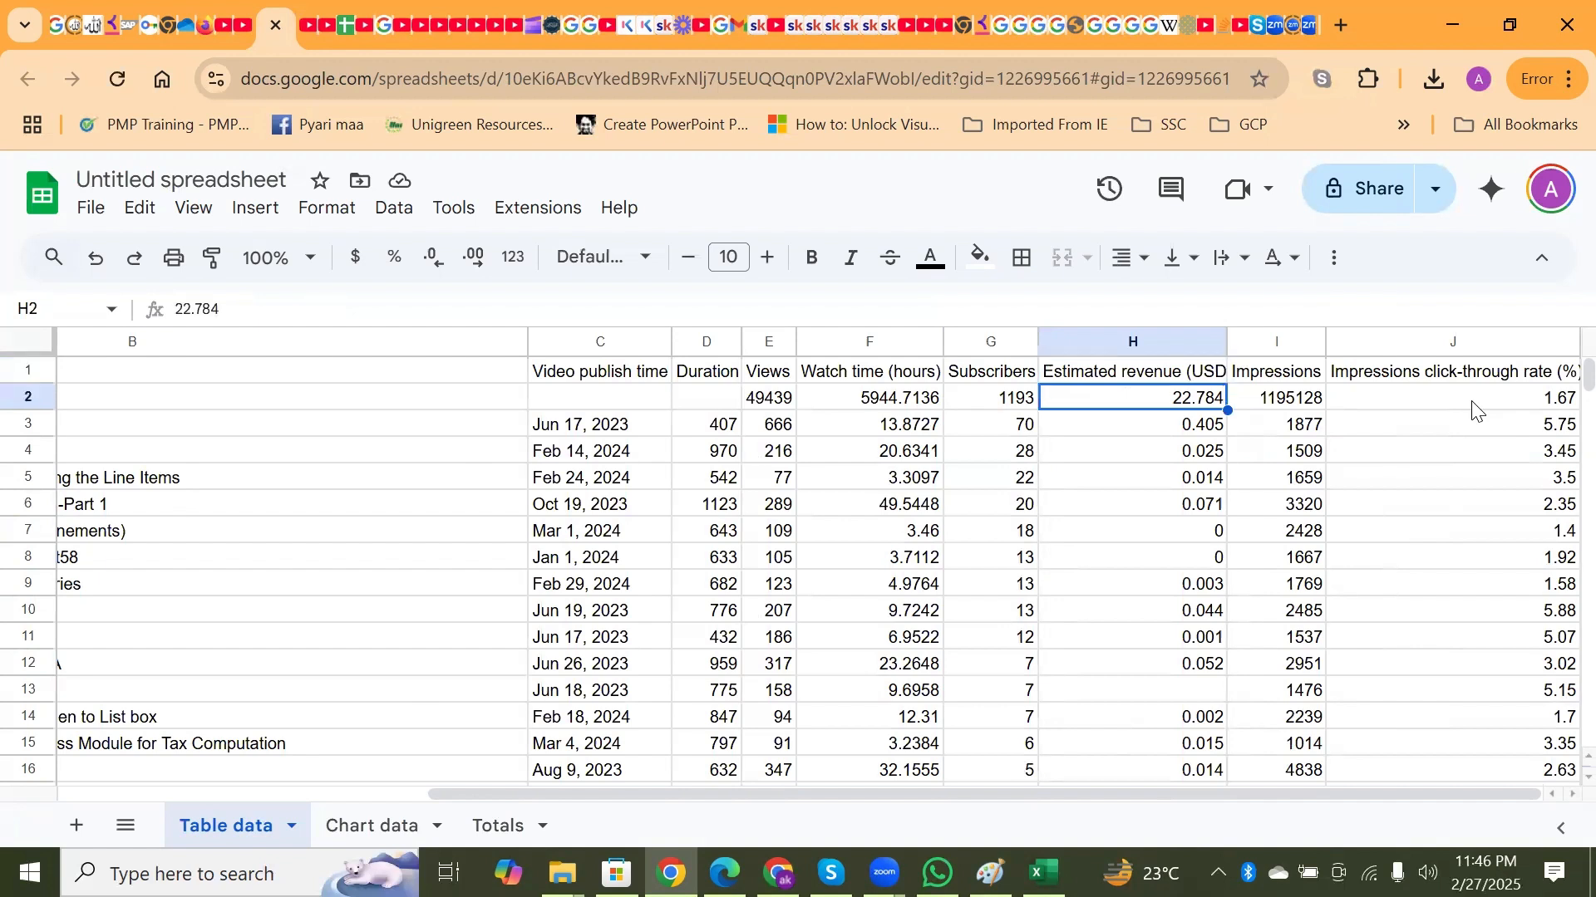
Compare the Total row's impressions, click-through rate, views, watch time, subscribers and estimated revenue, ending at the start of the row
key(Right)
key(Right)
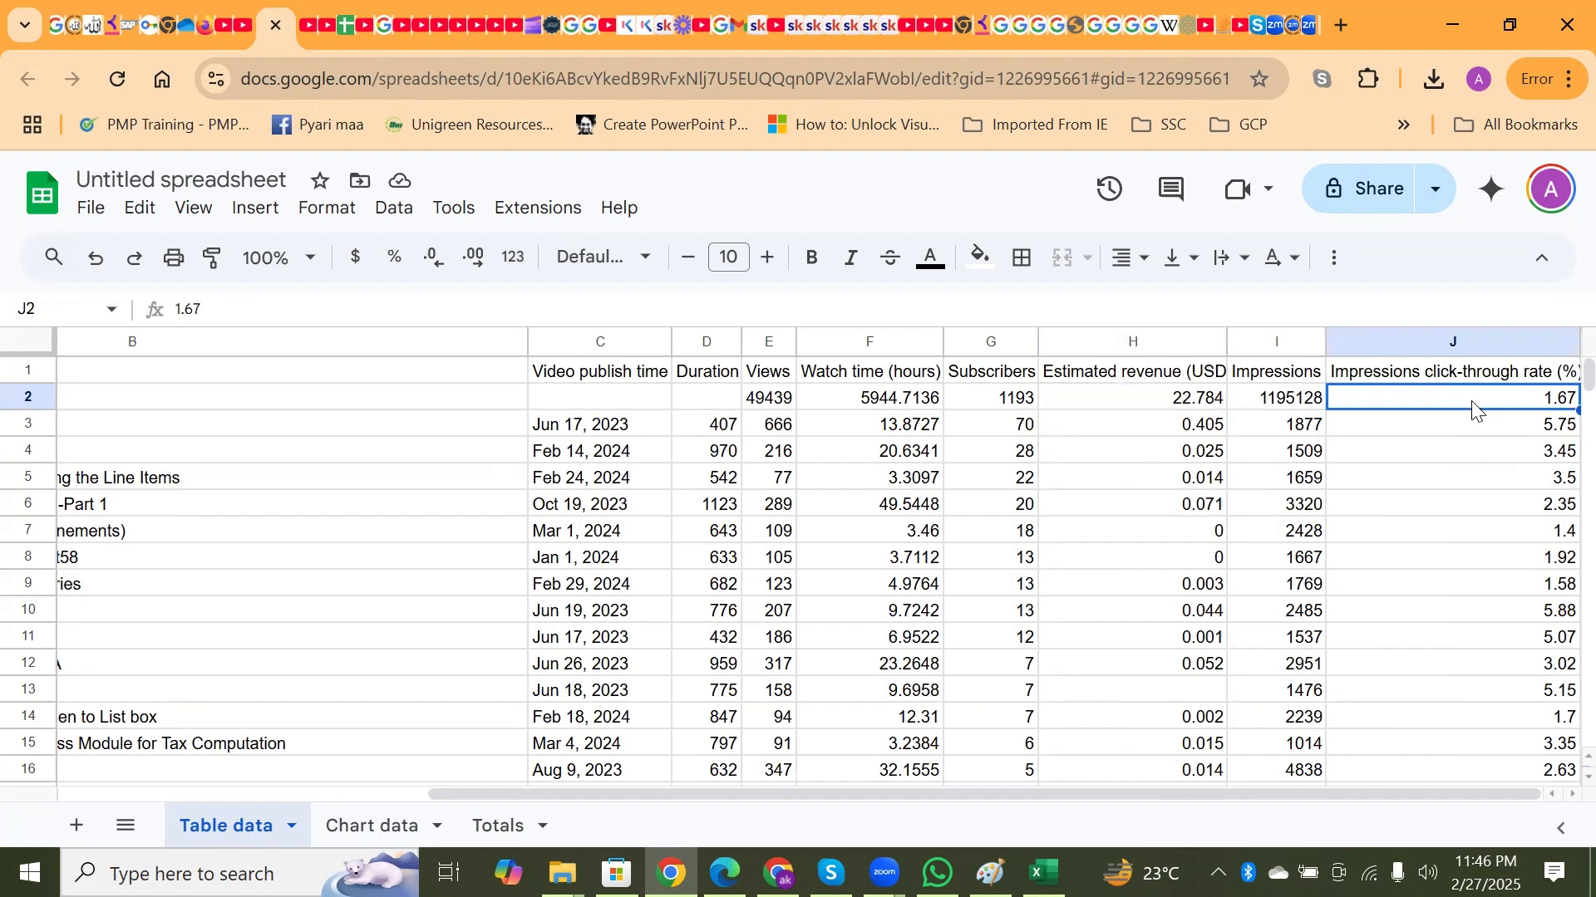
key(Left)
key(Left)
key(Right)
key(Right)
key(Left)
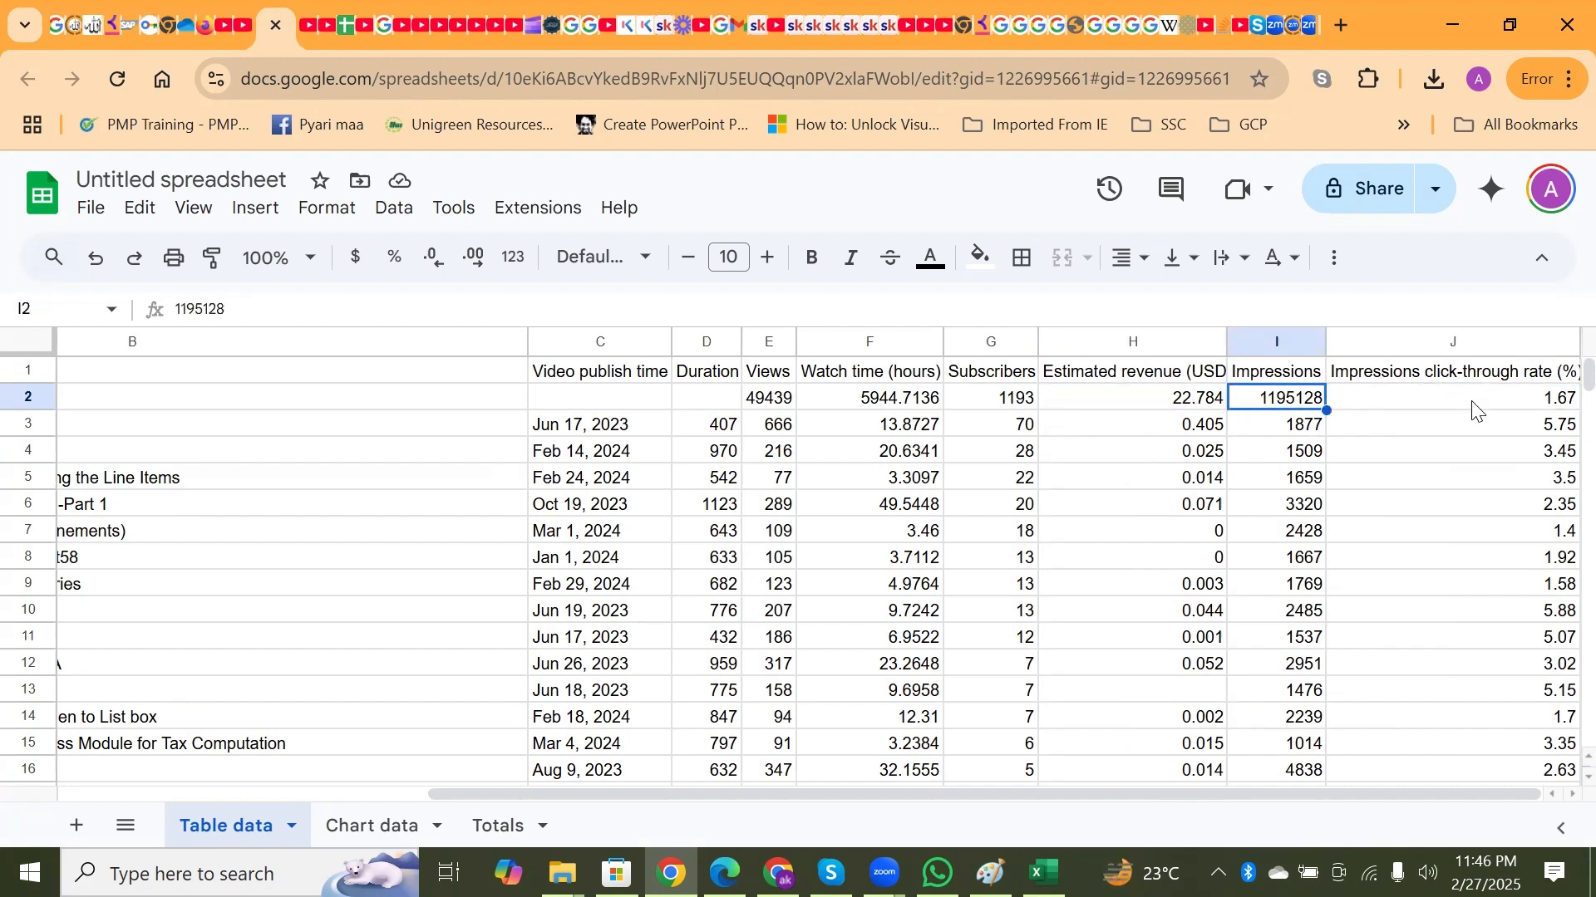
key(Left)
key(Left)
key(Left)
key(Left)
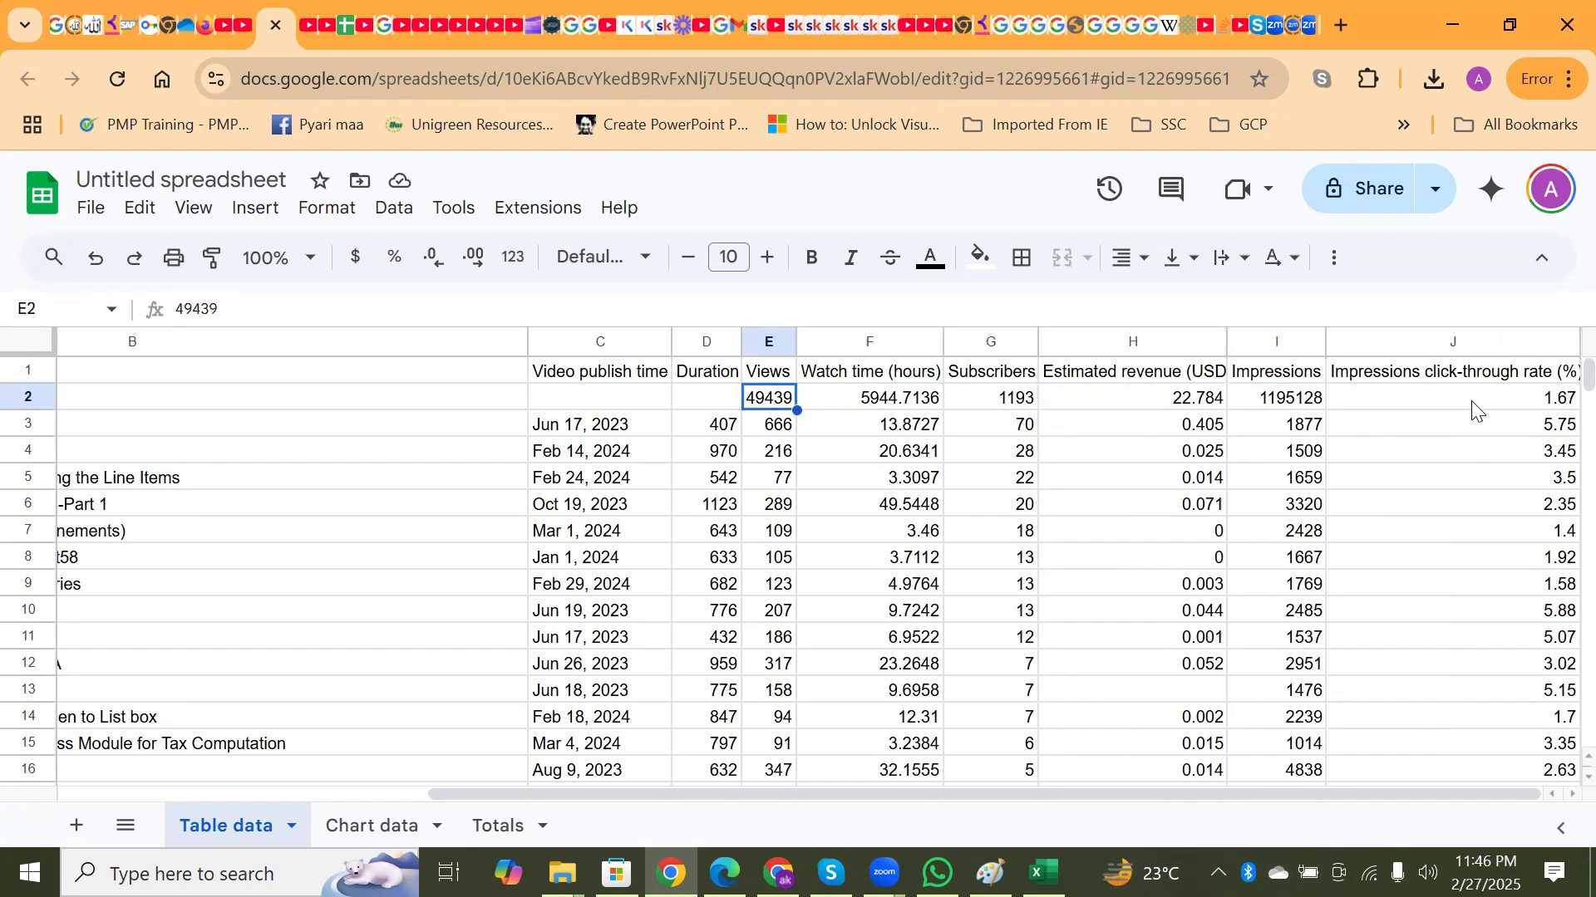
key(Right)
key(Right)
key(Right)
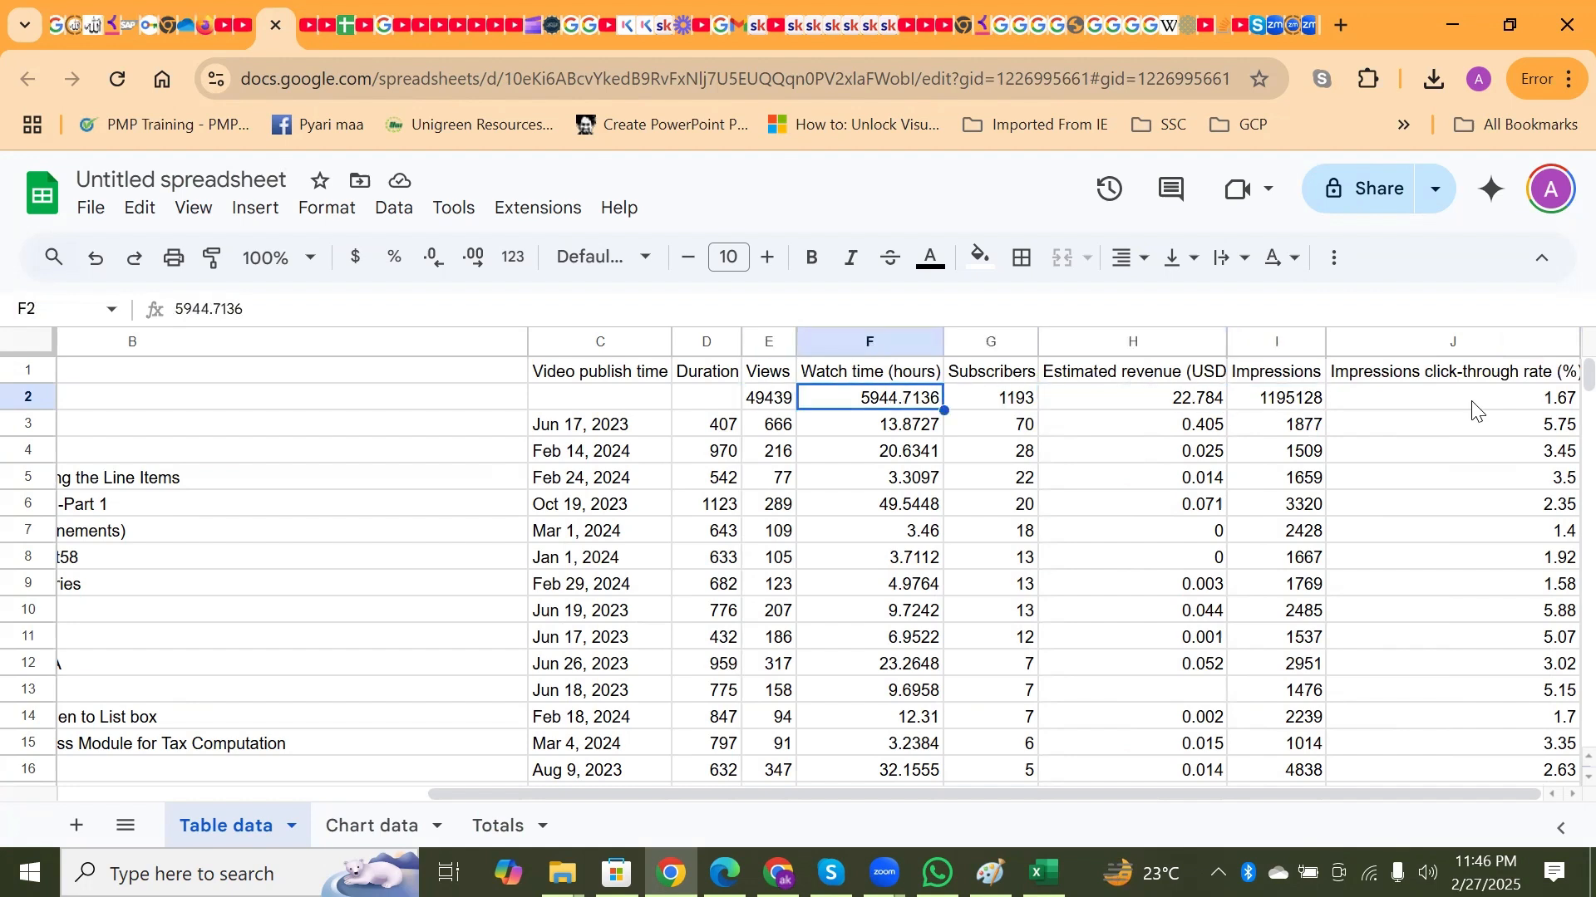
key(Left)
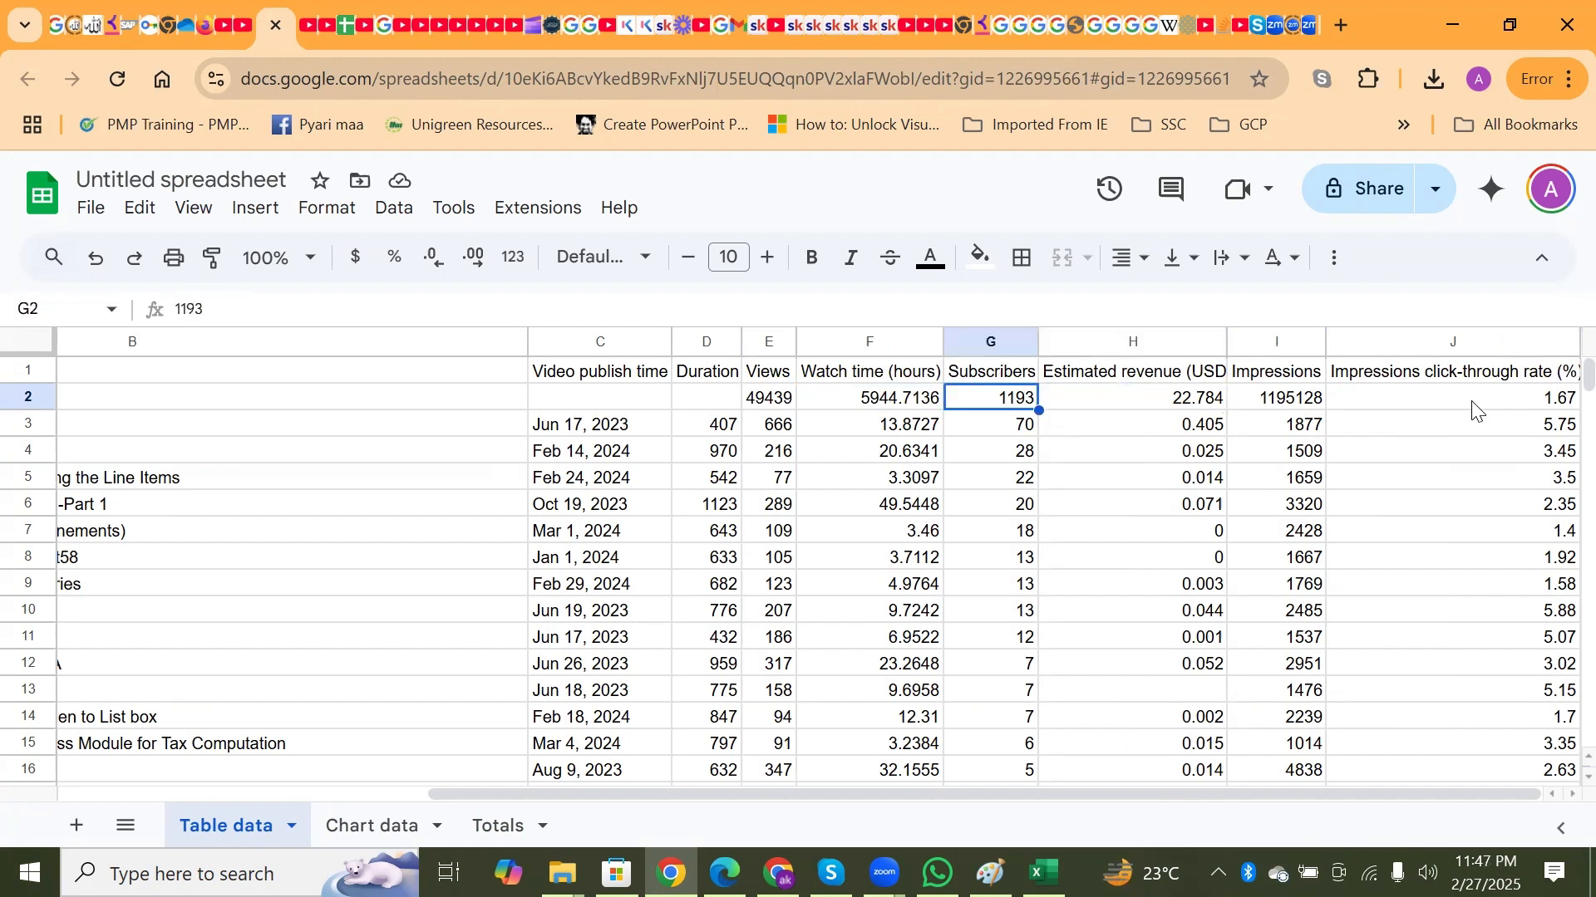
key(Right)
key(Right)
key(Left)
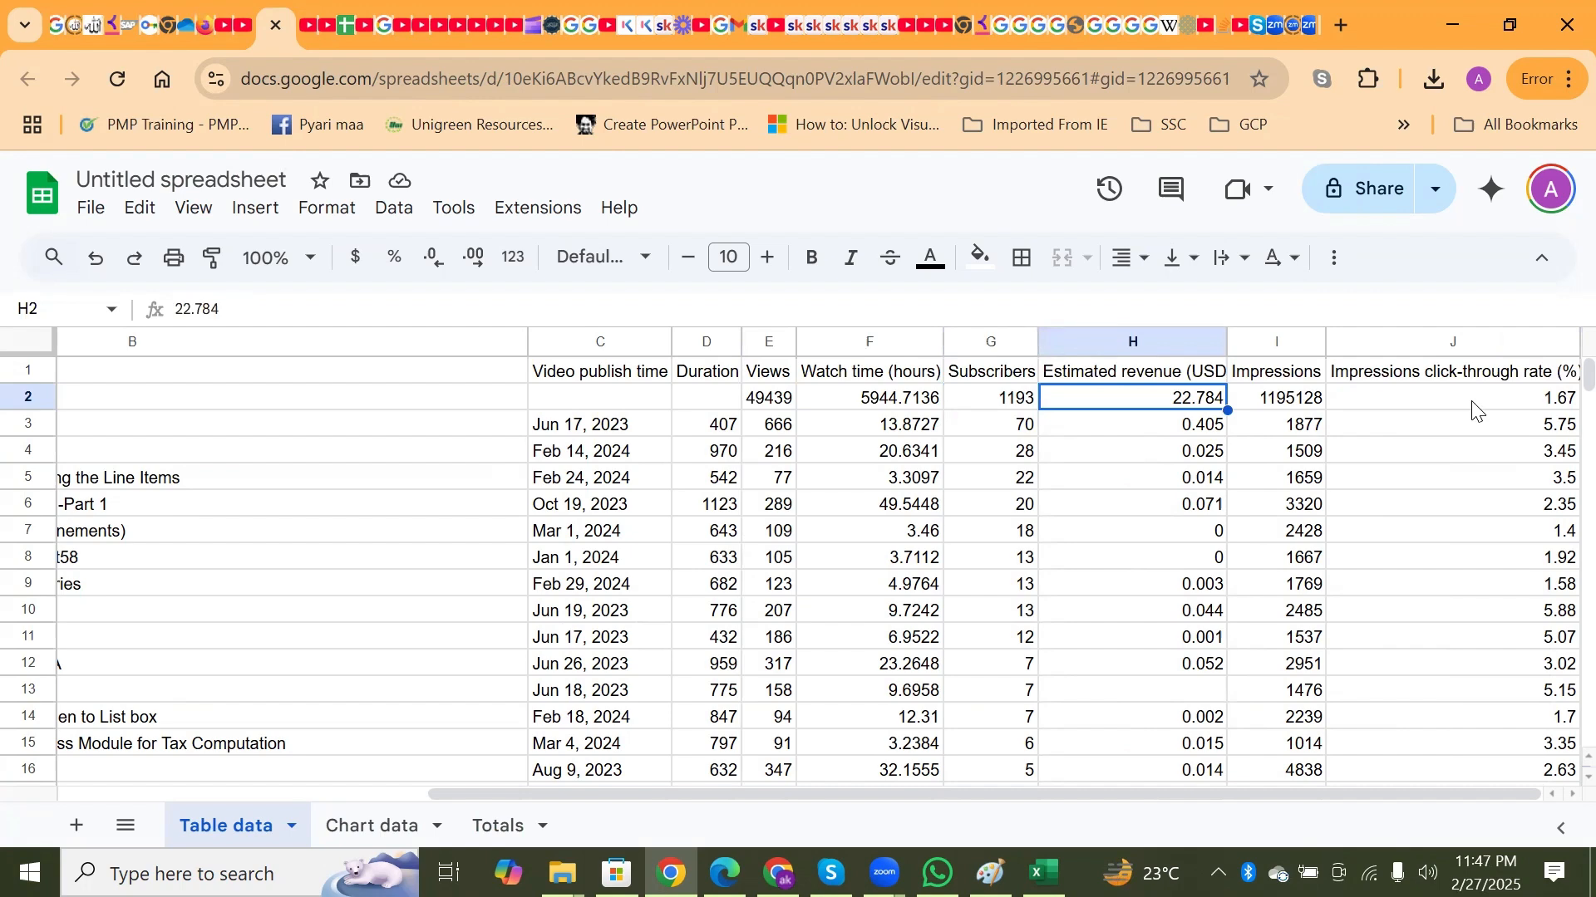
key(Right)
key(Left)
key(Left)
key(Home)
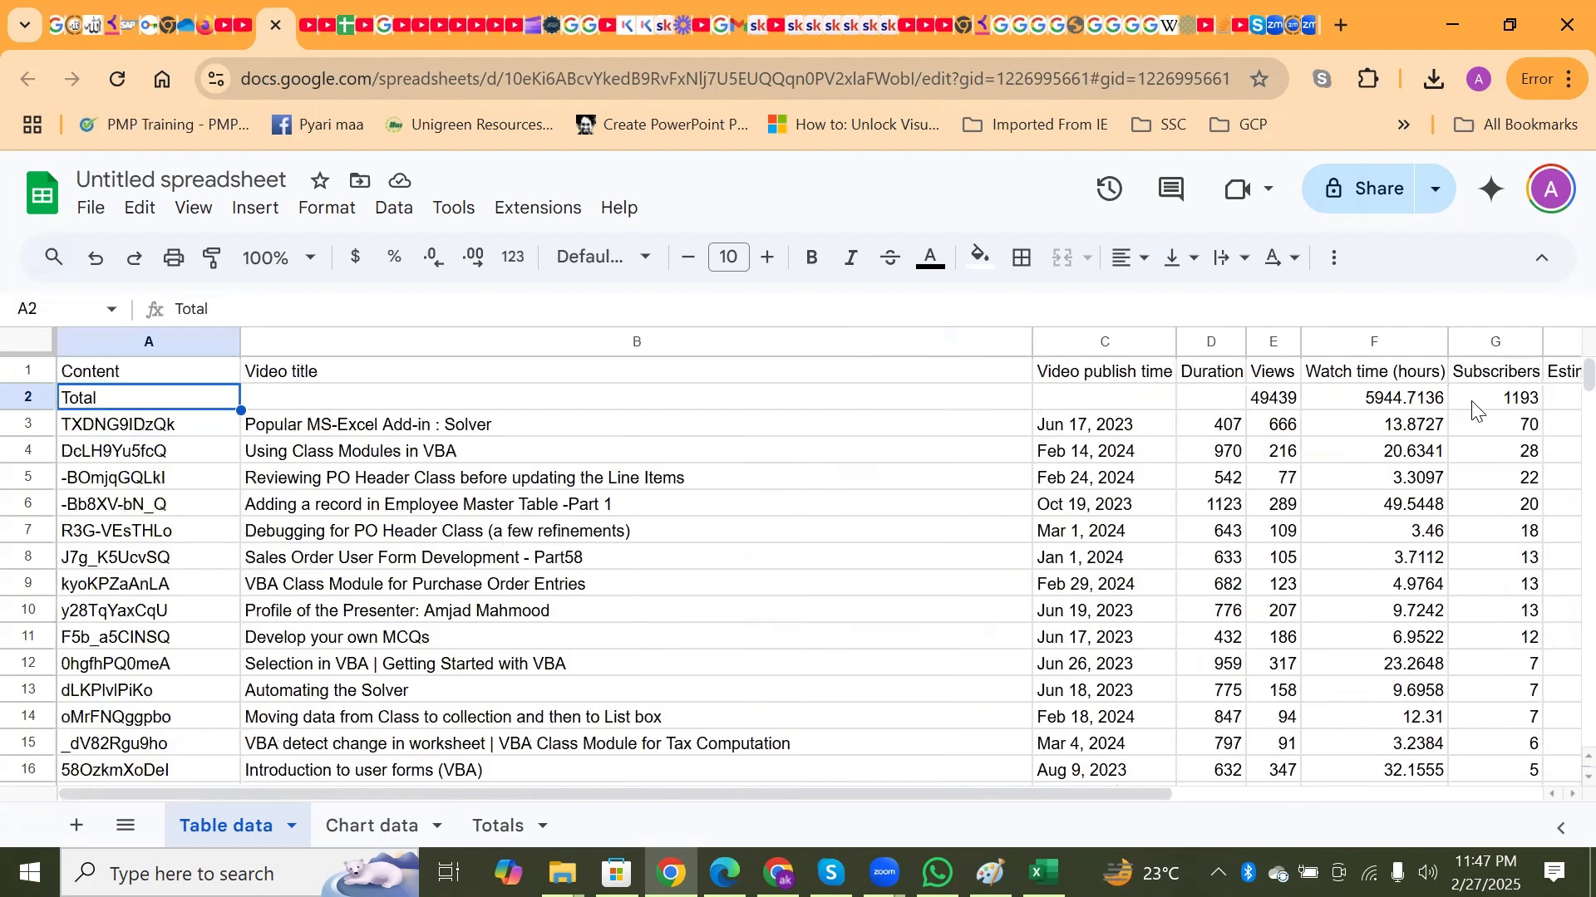
Download the spreadsheet as a Microsoft Excel (.xlsx) file
click(90, 213)
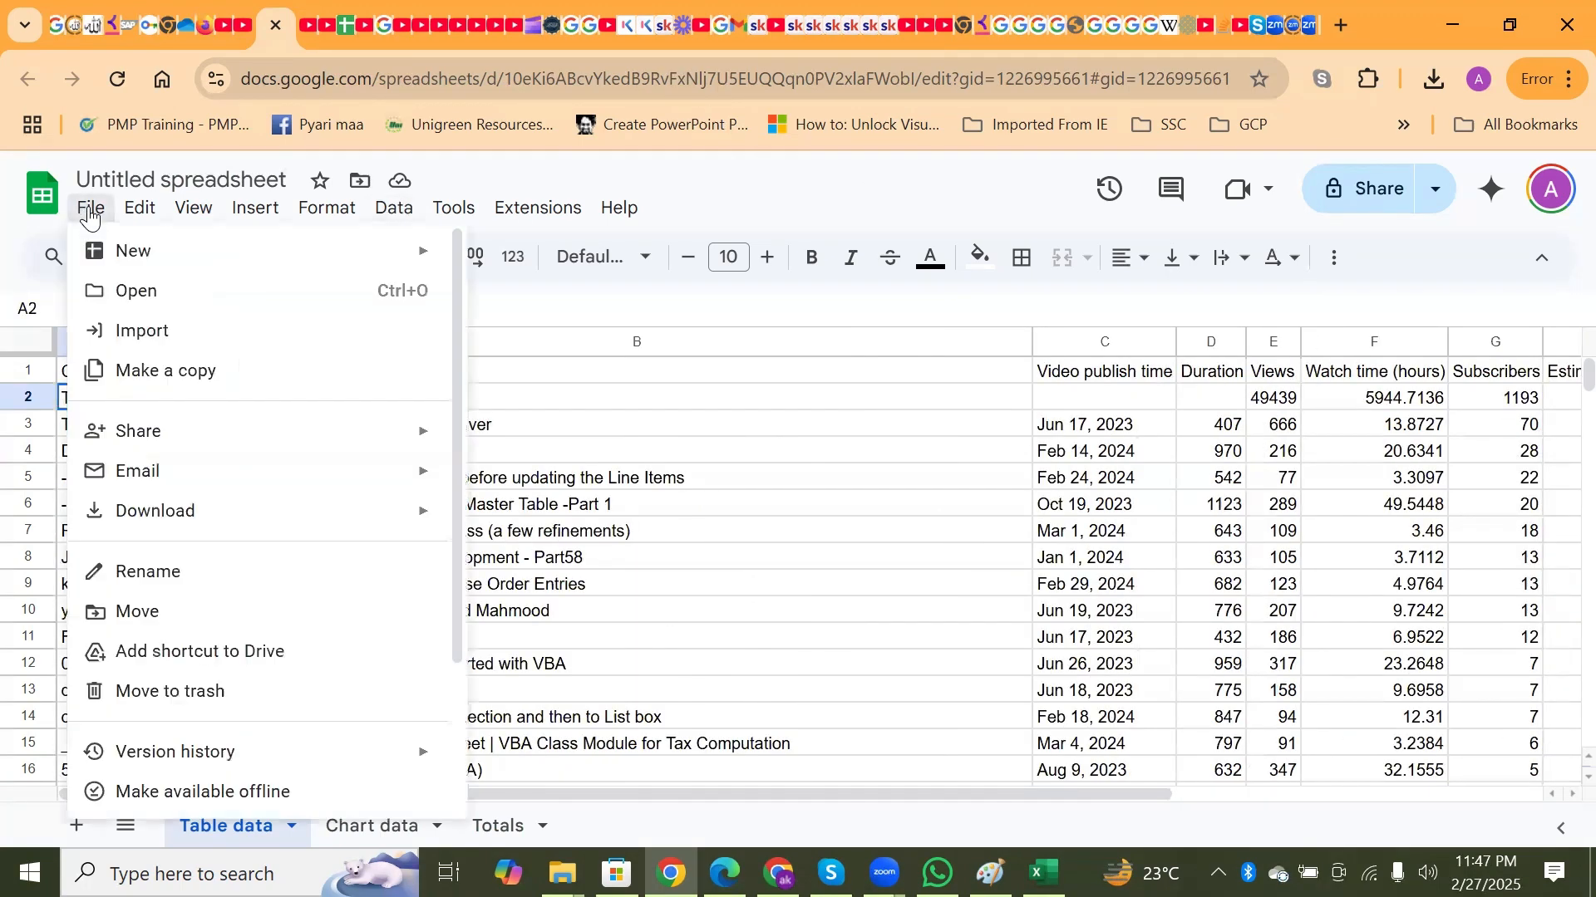
mouse_move(196, 525)
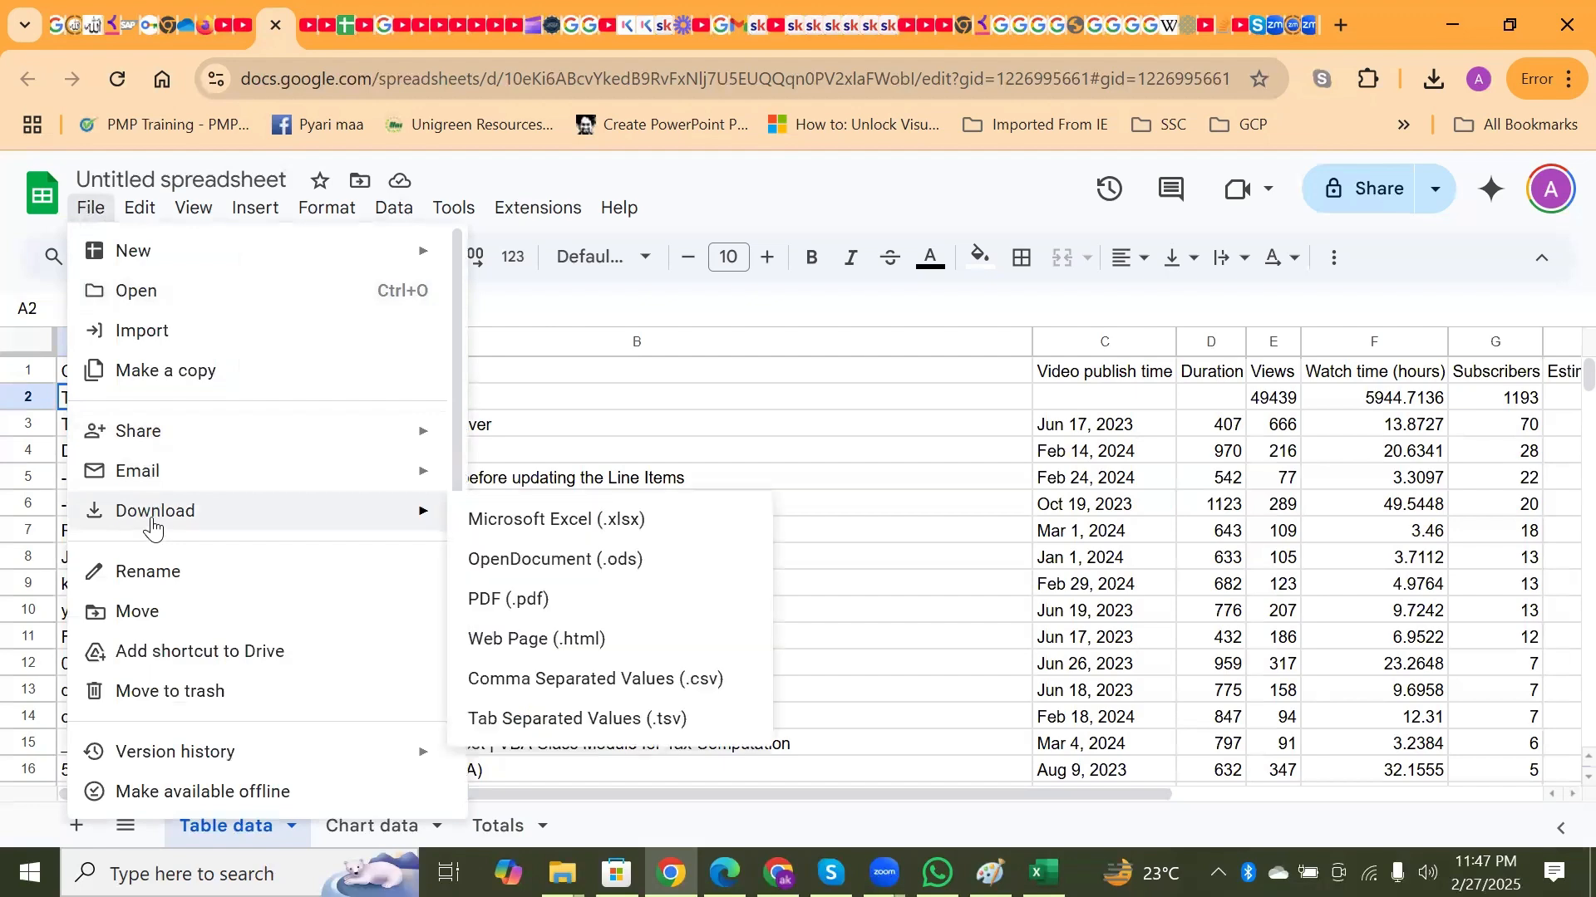
click(517, 537)
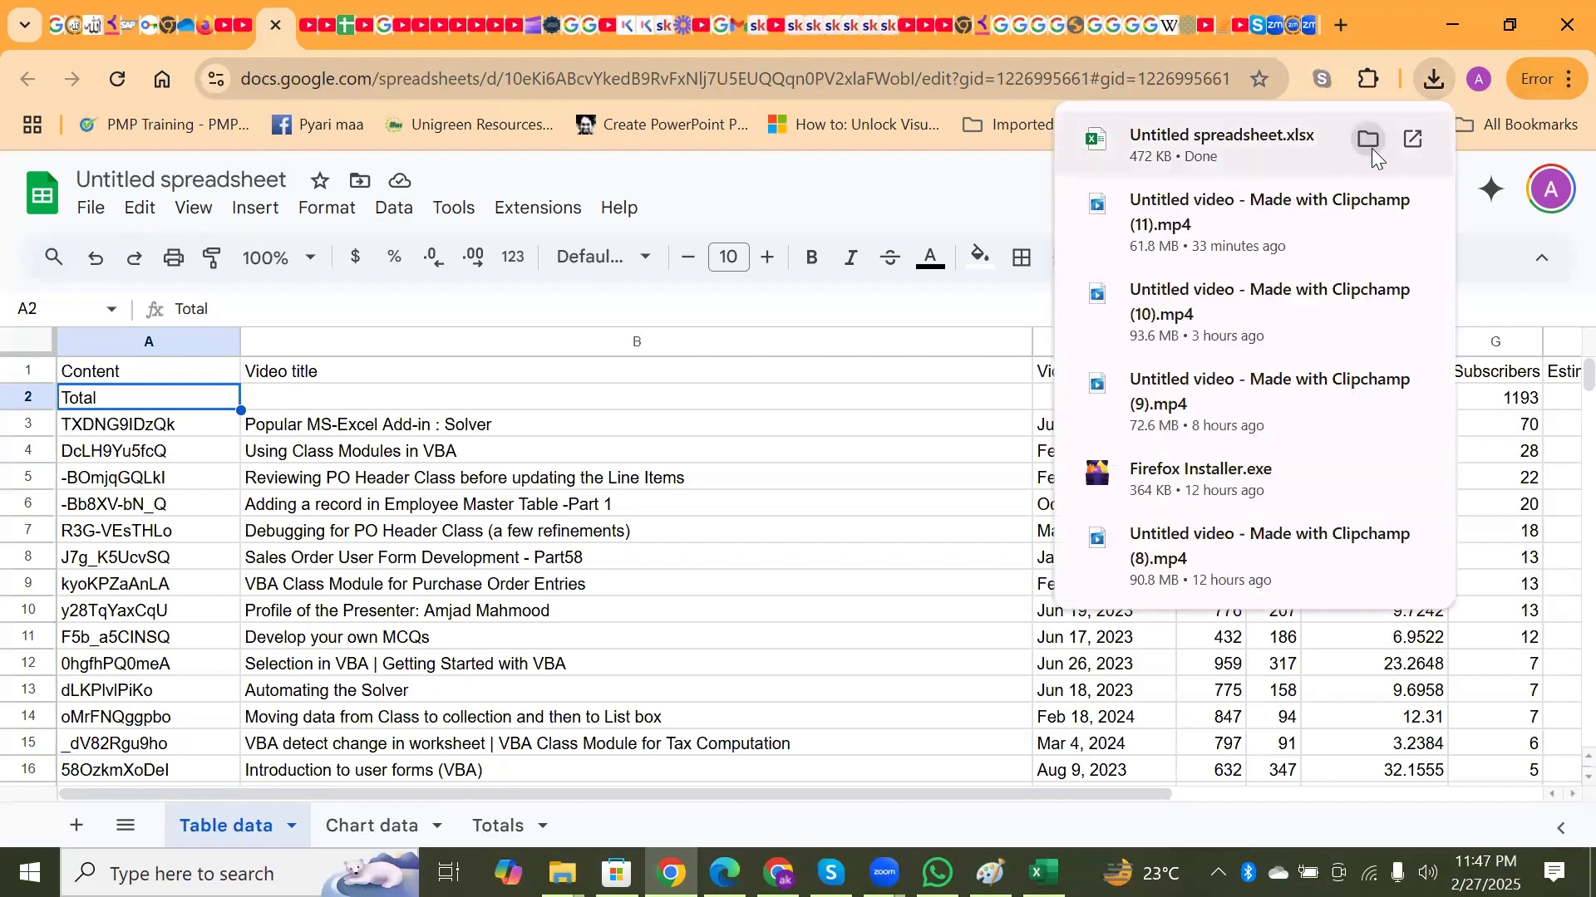
Open the downloaded Untitled spreadsheet from the Downloads folder in Excel and enable editing
click(1371, 147)
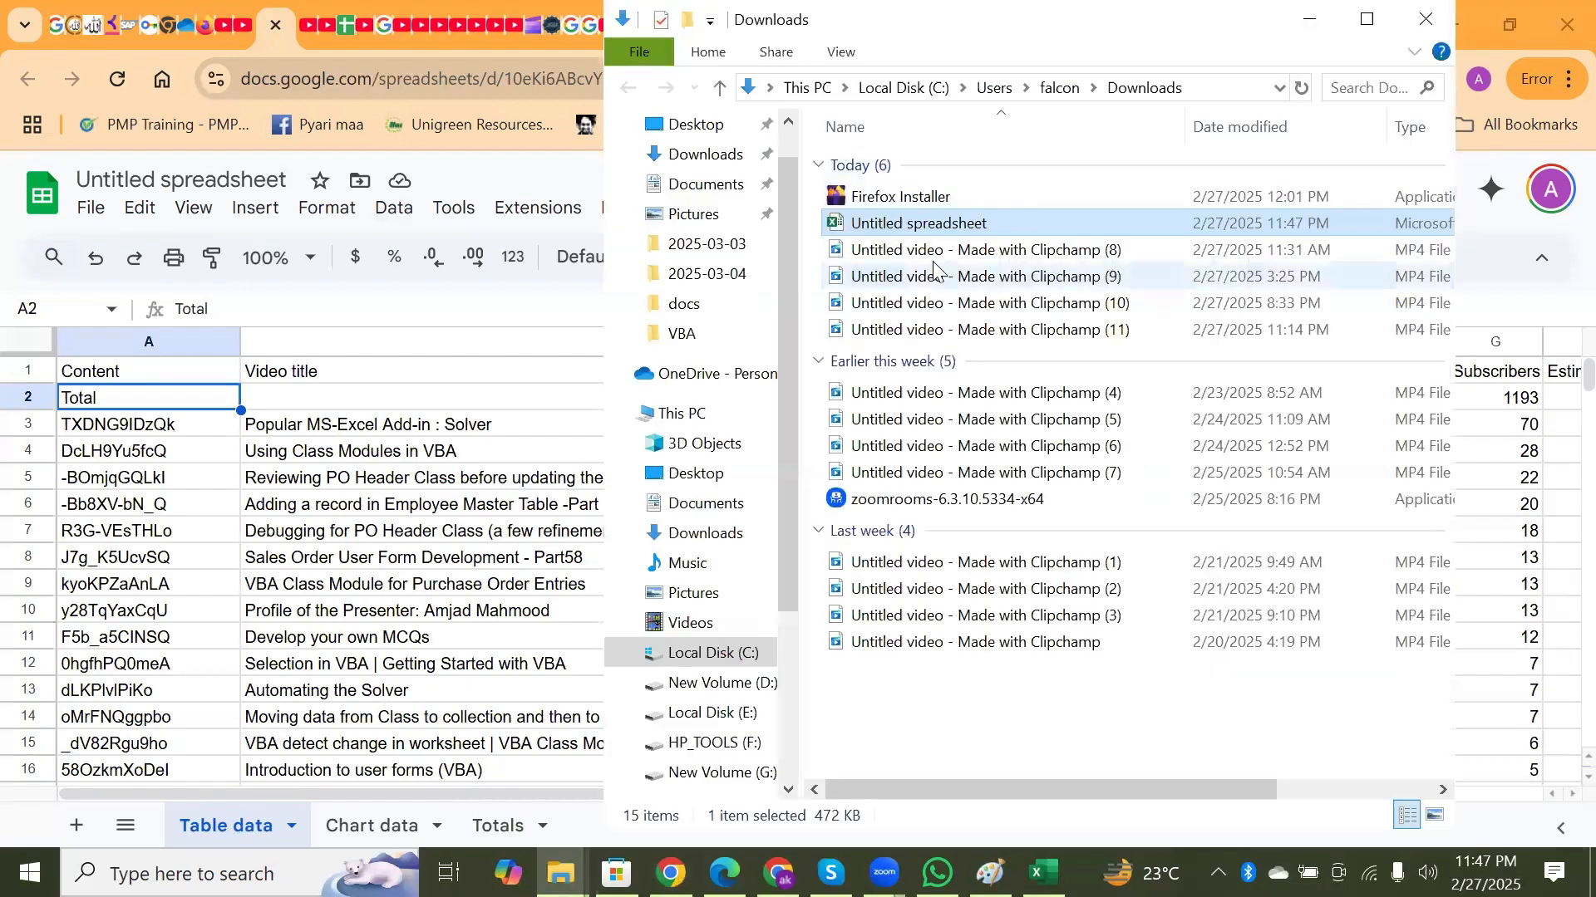
double_click(952, 224)
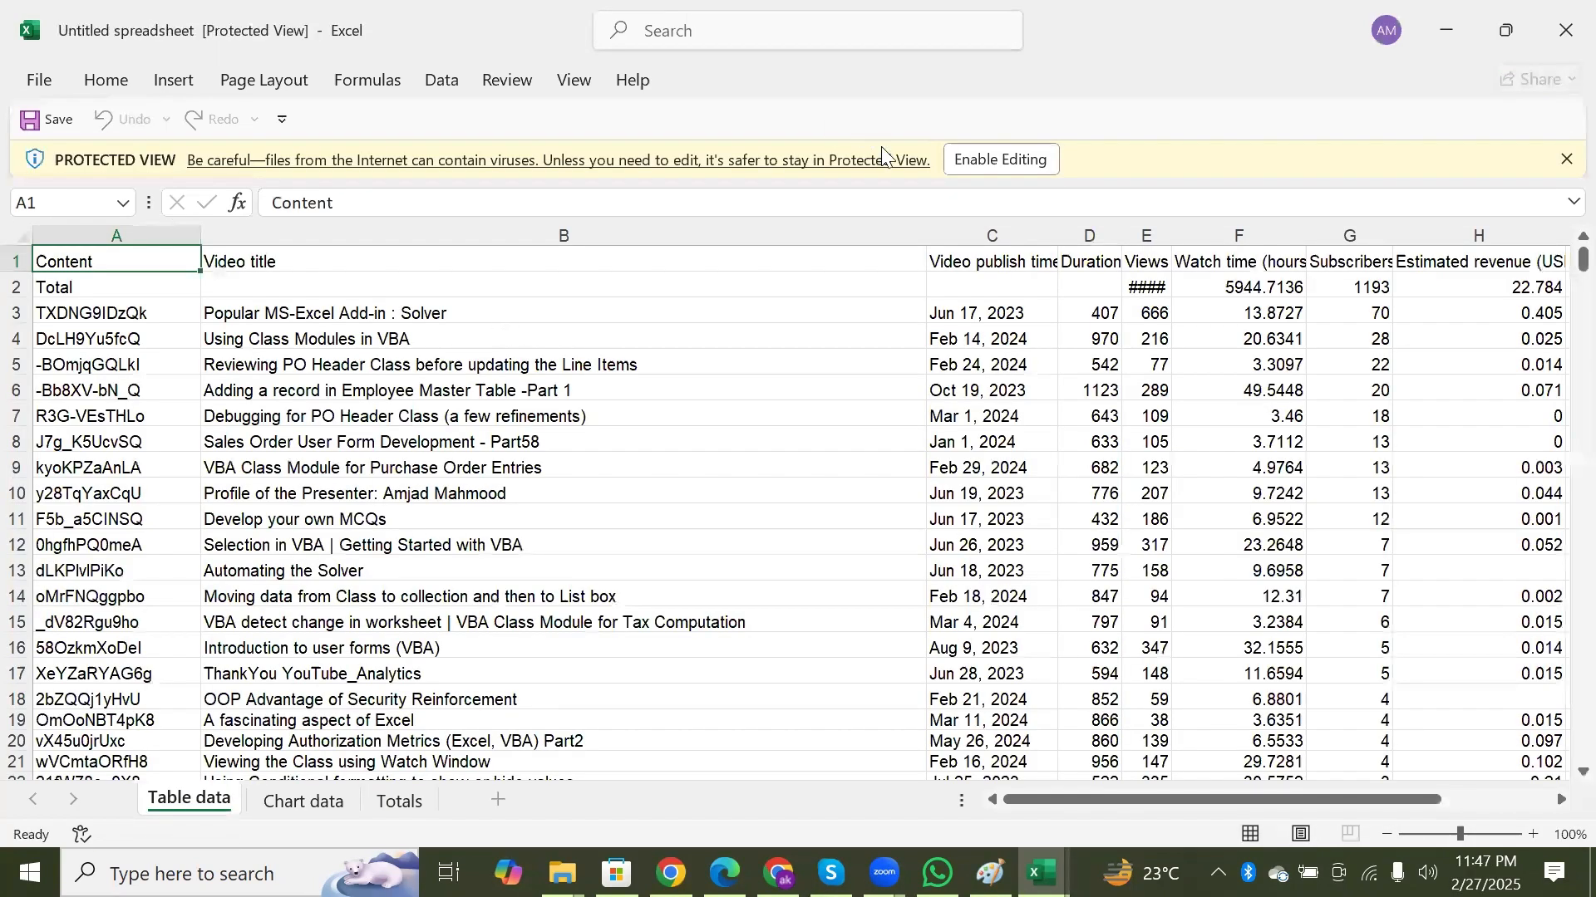
click(979, 155)
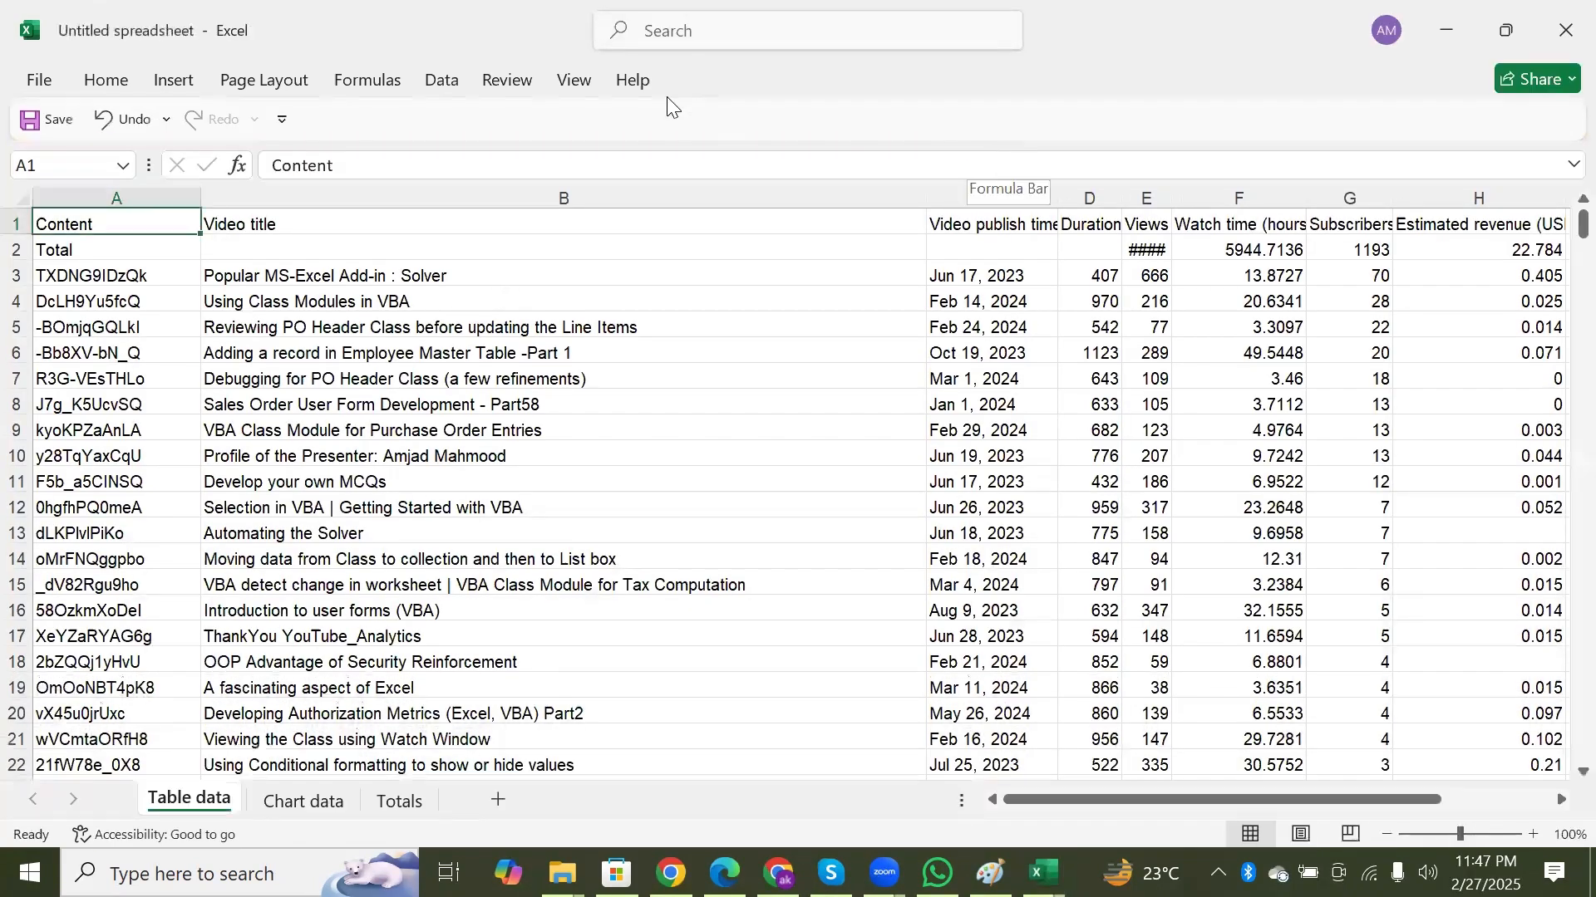
Select the whole Table data sheet and look across its columns up to the impressions click-through rate
click(13, 196)
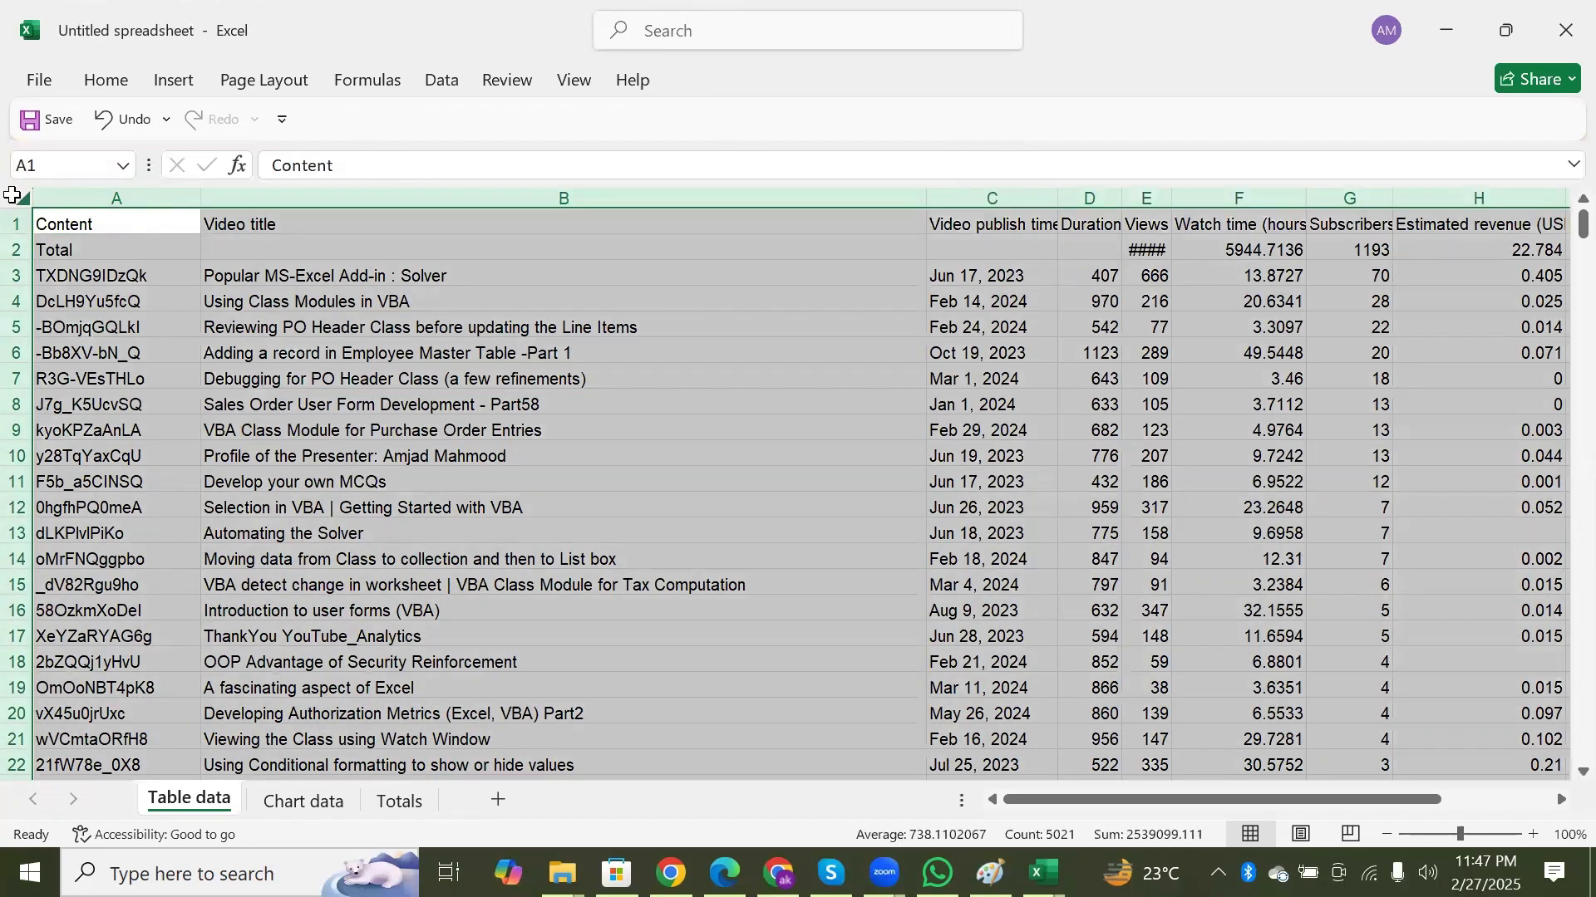
key(Return)
key(Return)
scroll(63, 273, right, 2)
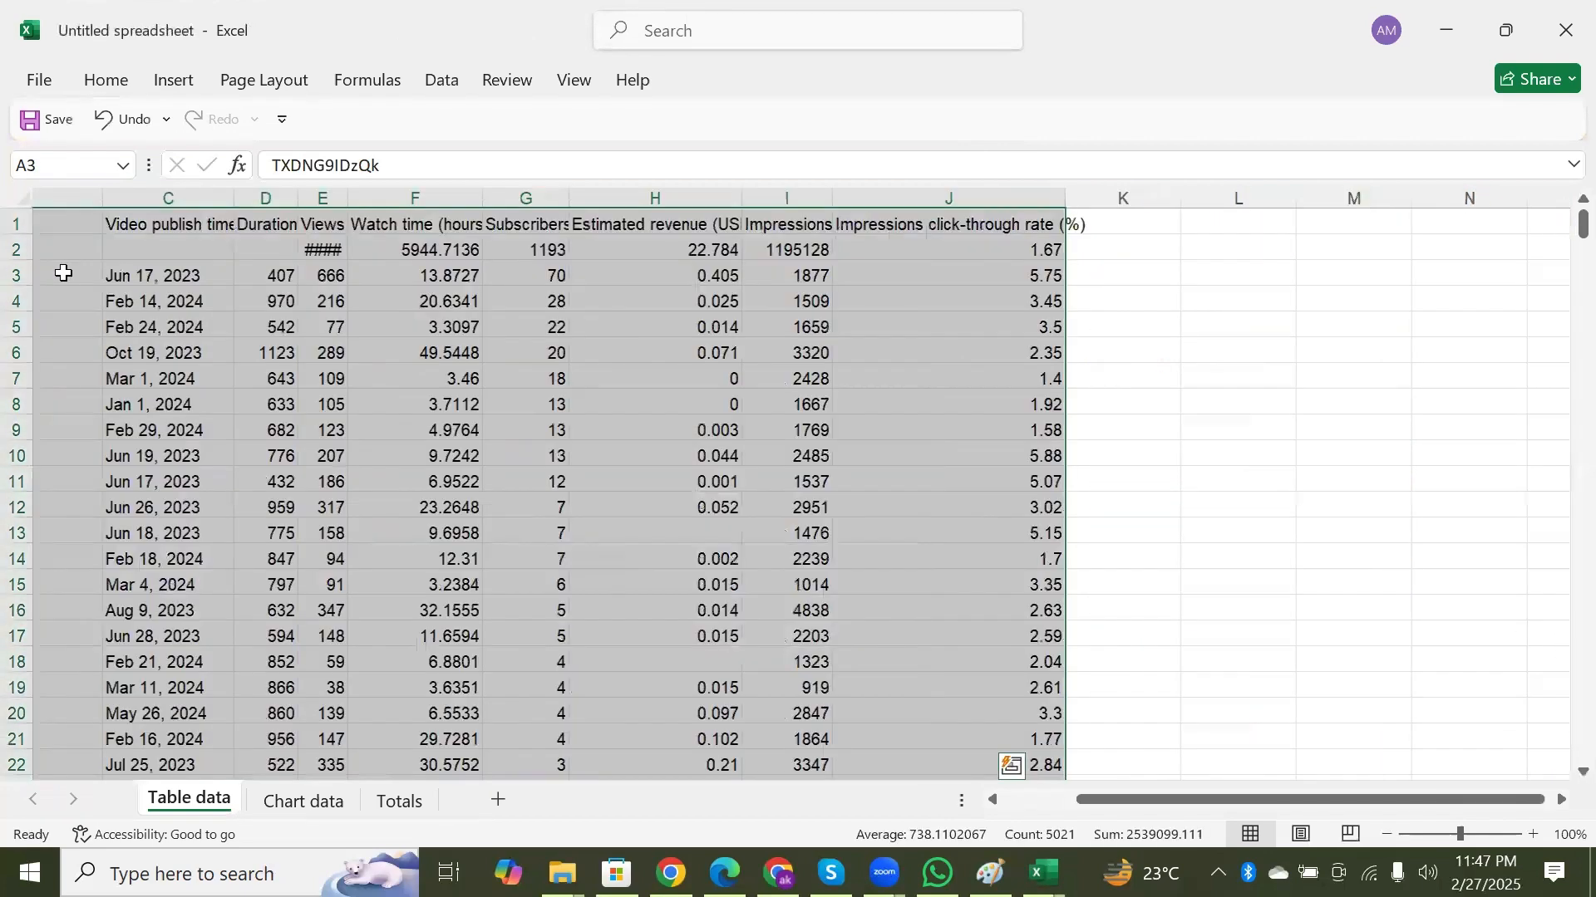
scroll(63, 273, right, 1)
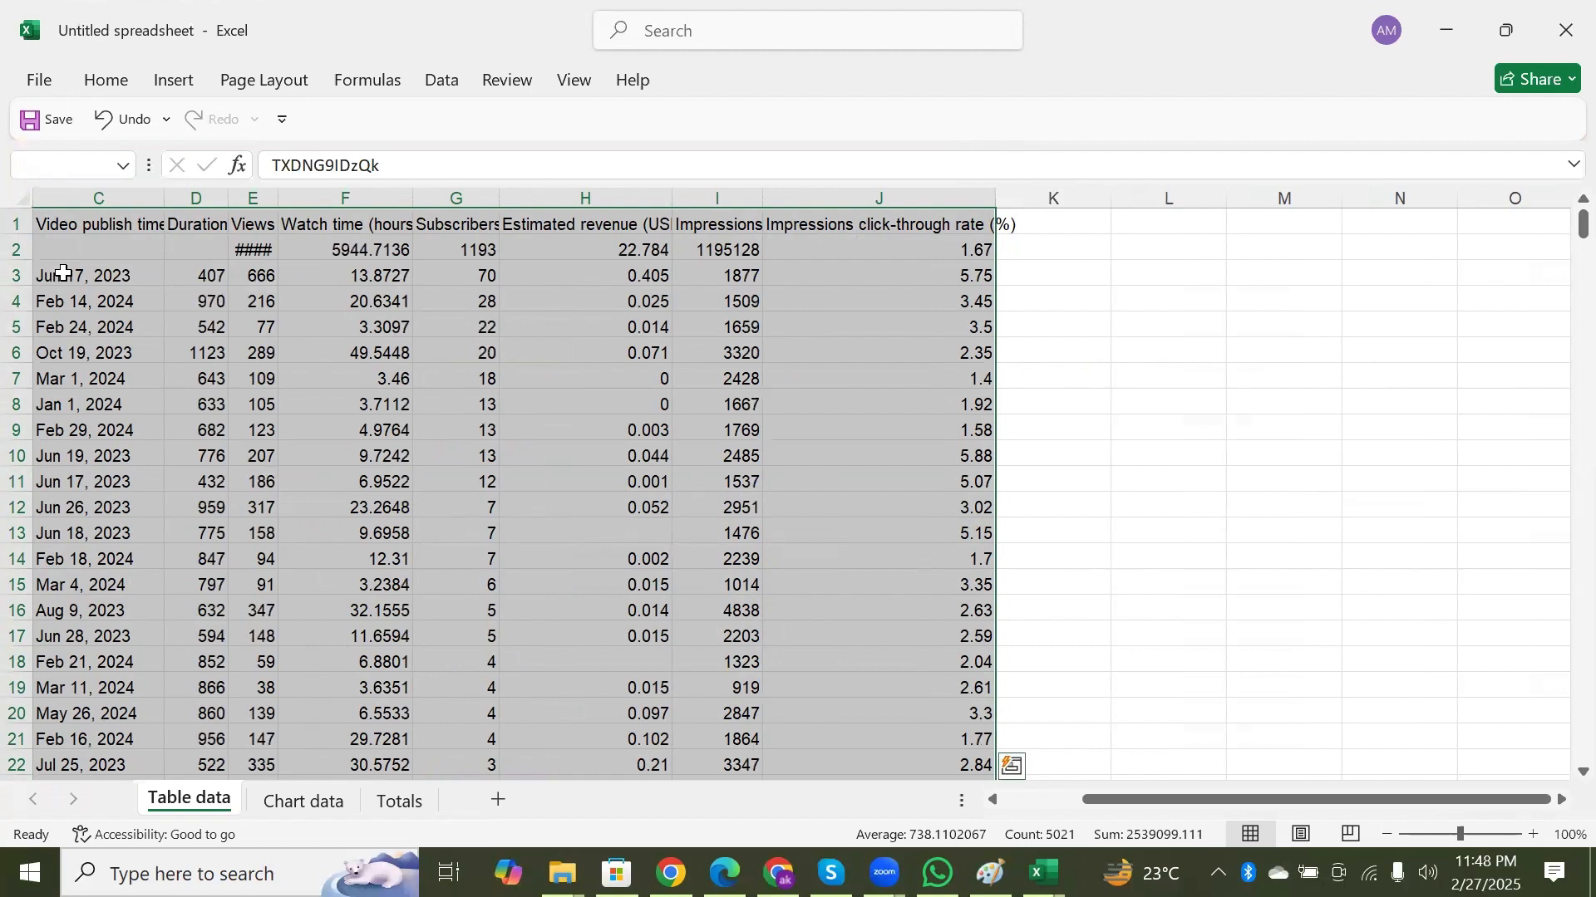
scroll(63, 273, left, 1)
Select the entire data range of the Table data sheet, check it down to the last row, and copy it
click(63, 274)
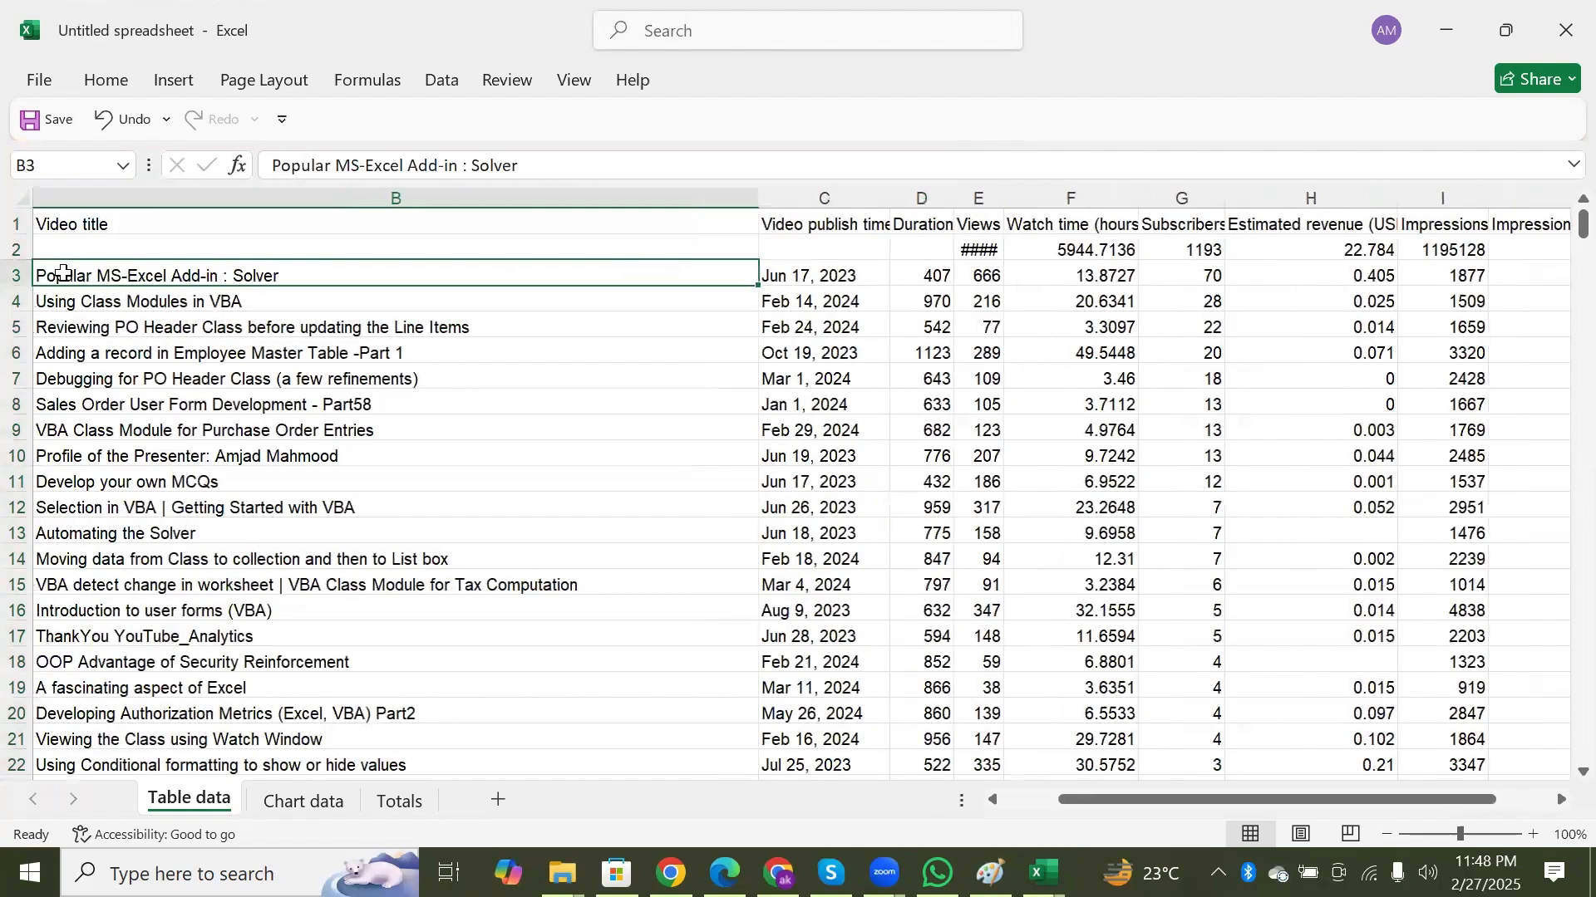
key(ctrl+a)
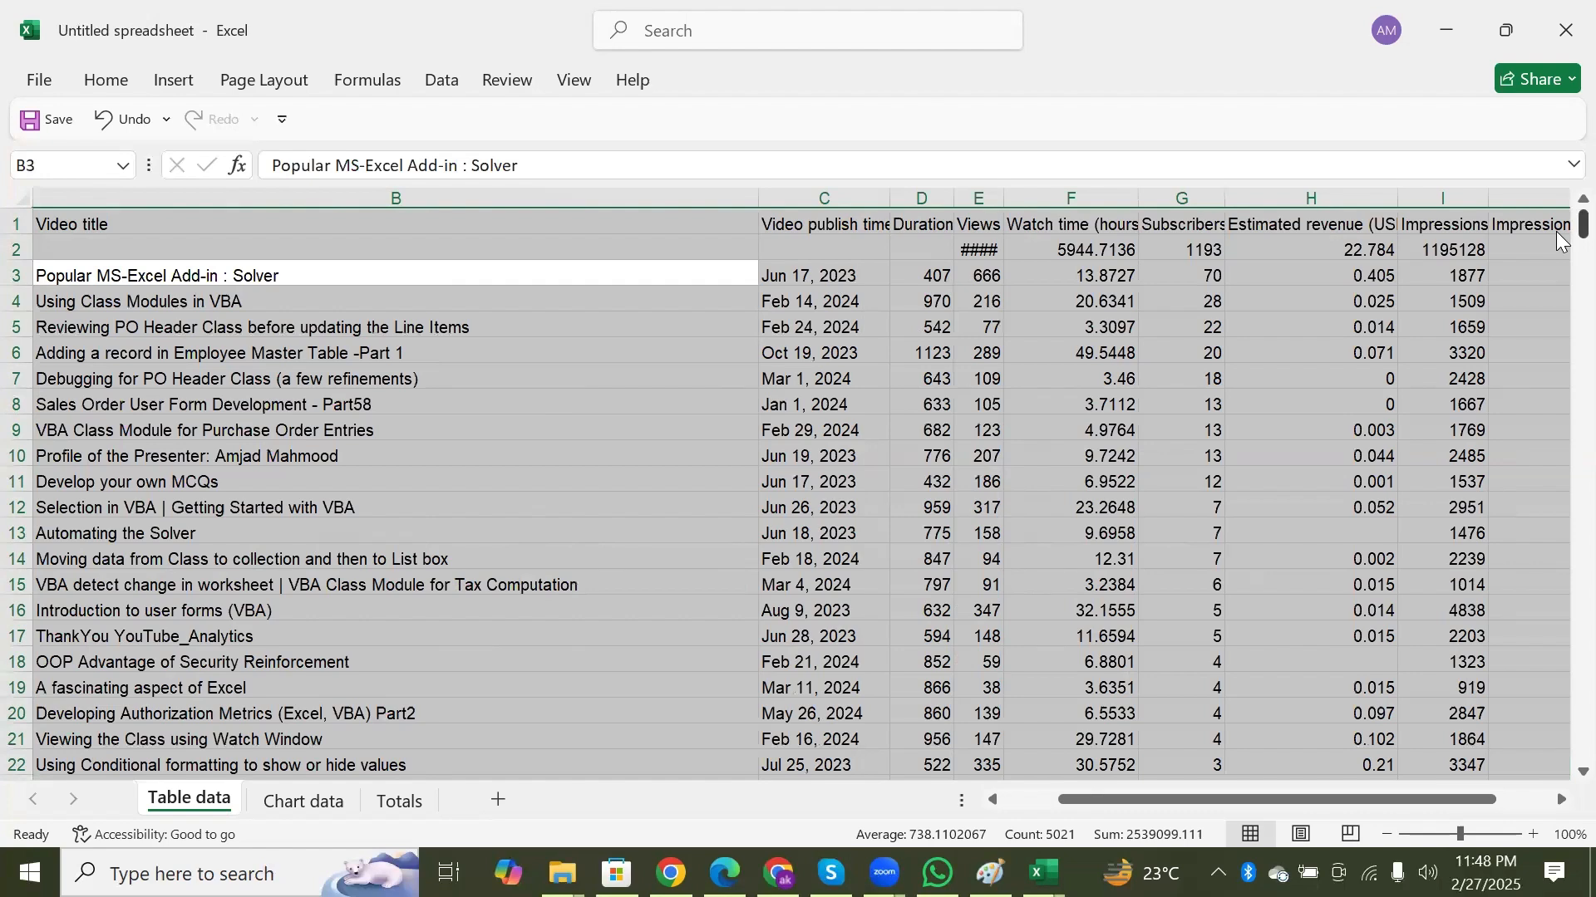
scroll(1562, 319, down, 4)
drag(1557, 491, 1556, 811)
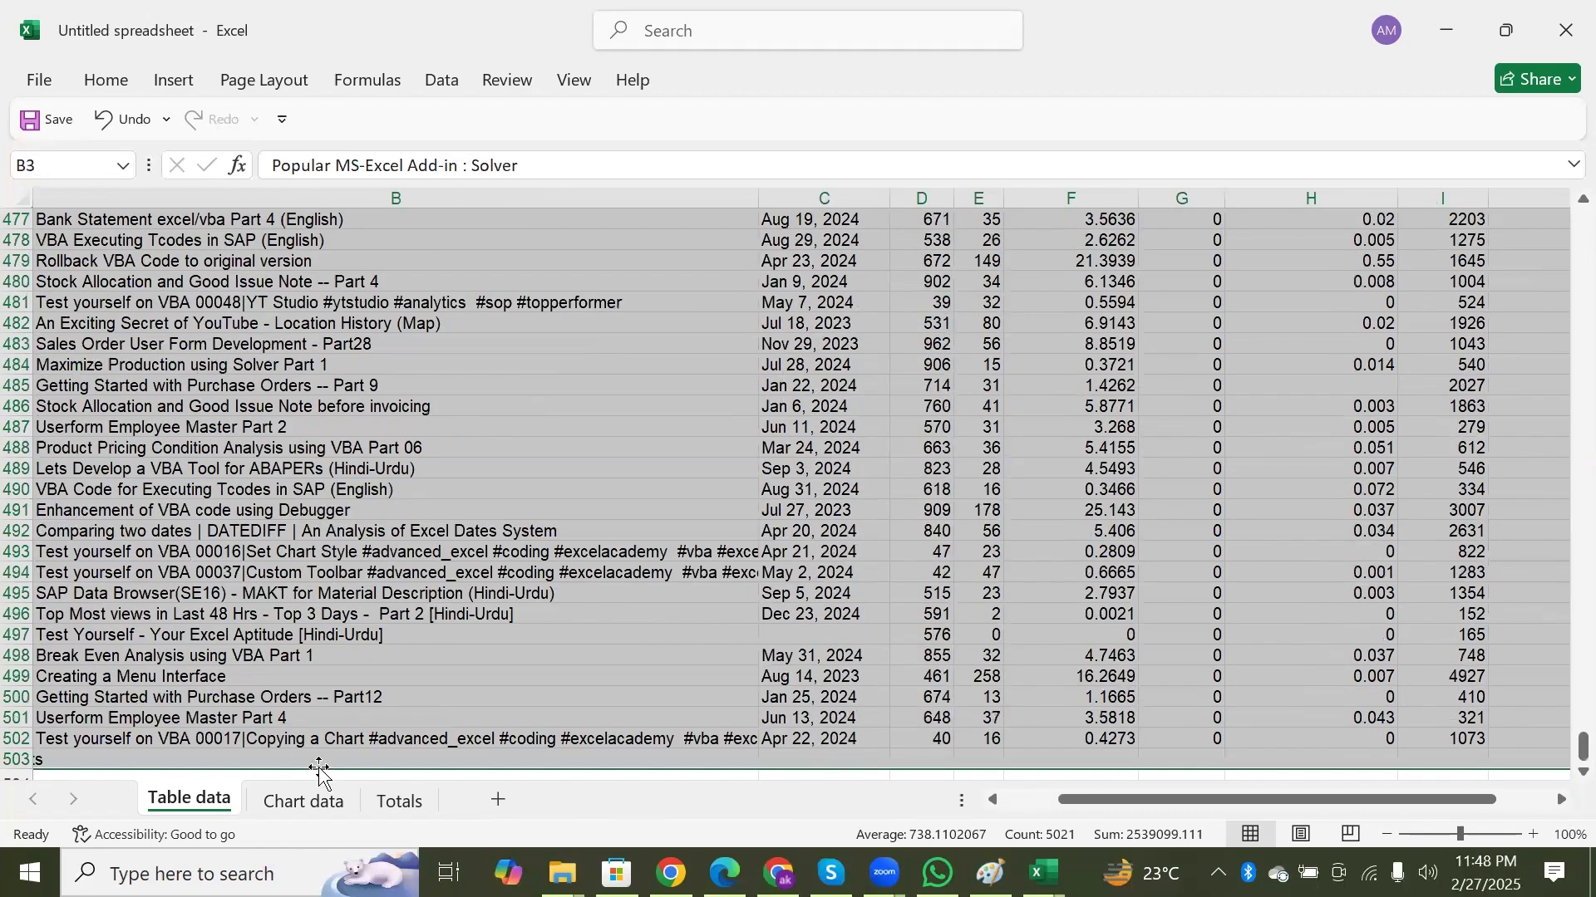
key(ctrl+BackSpace)
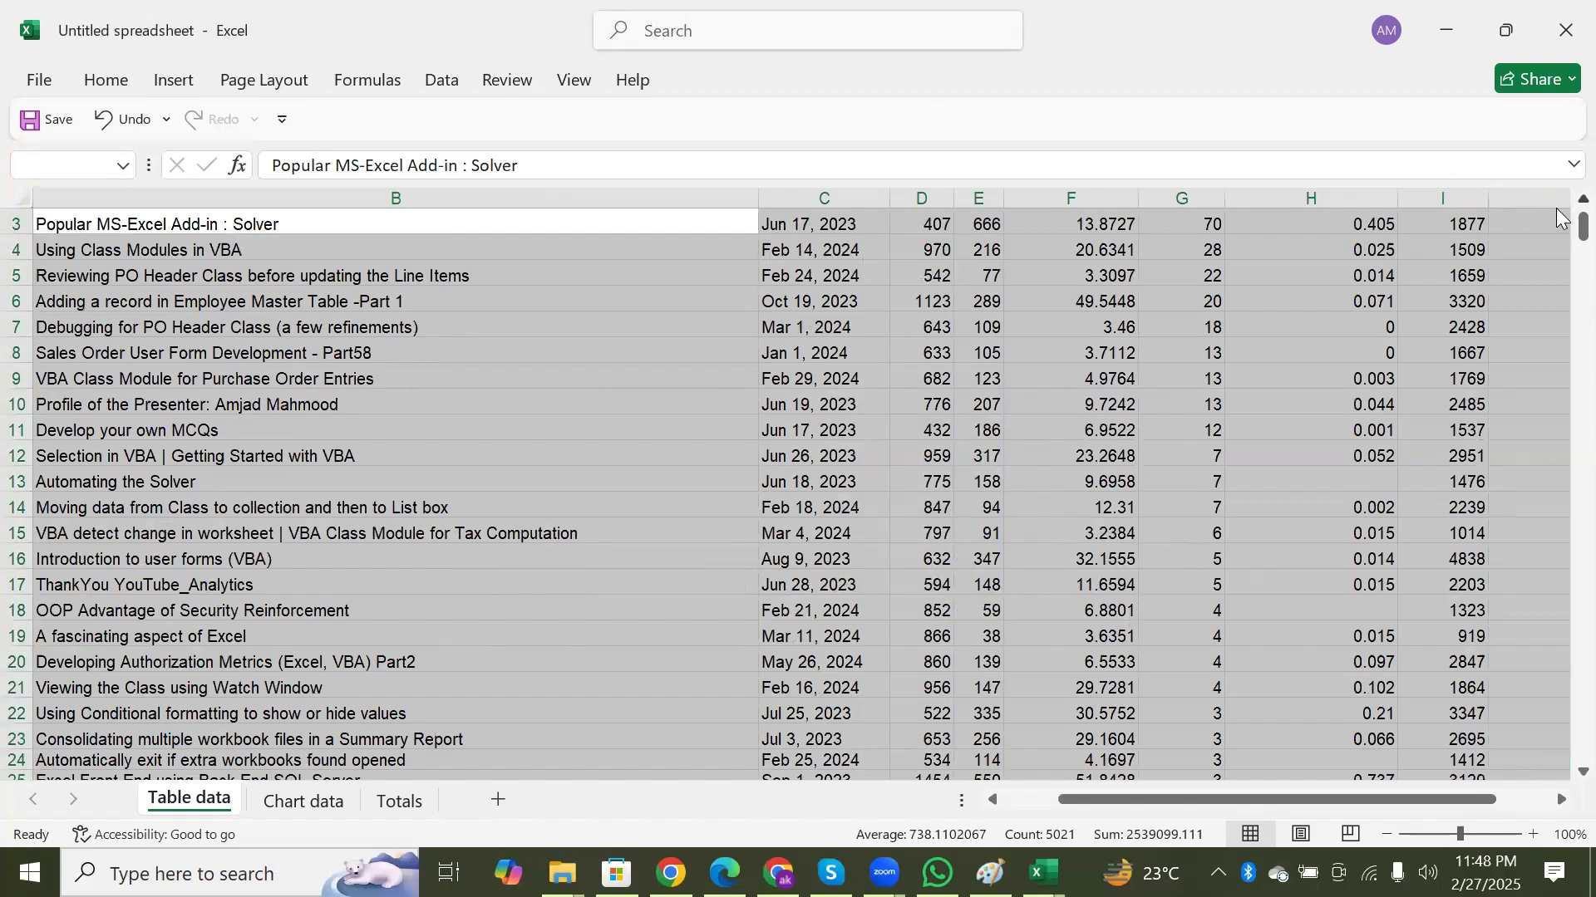
scroll(1560, 211, up, 1)
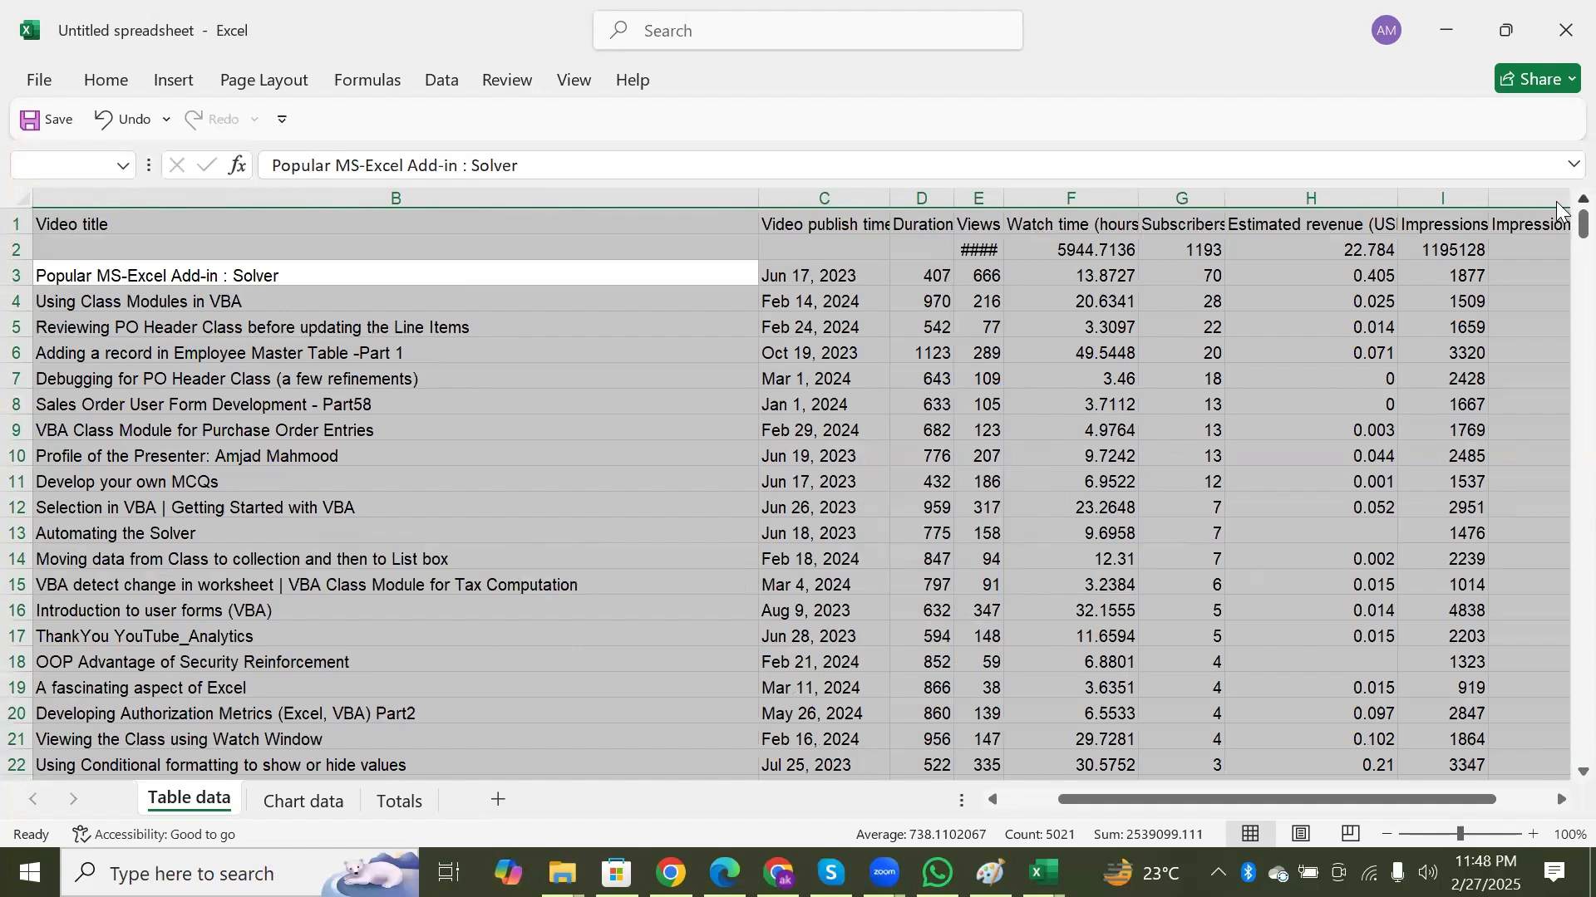
key(ctrl+c)
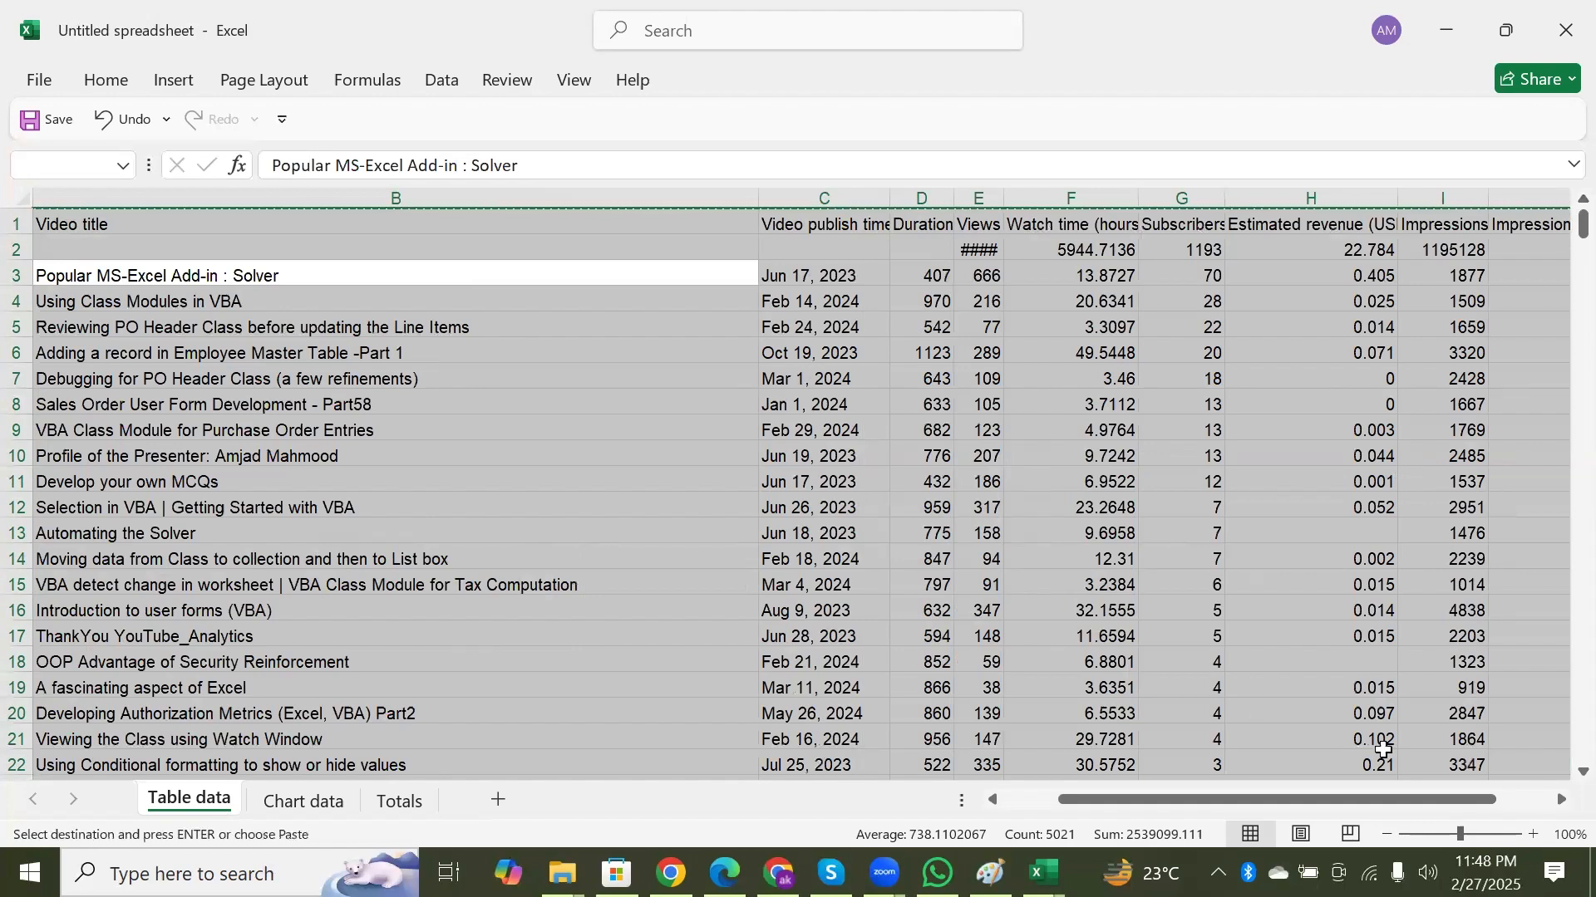
Switch to the Lesson416 -- Auto-Update Lesson files workbook and paste the copied table at A1 of My Popular Videos
click(1043, 872)
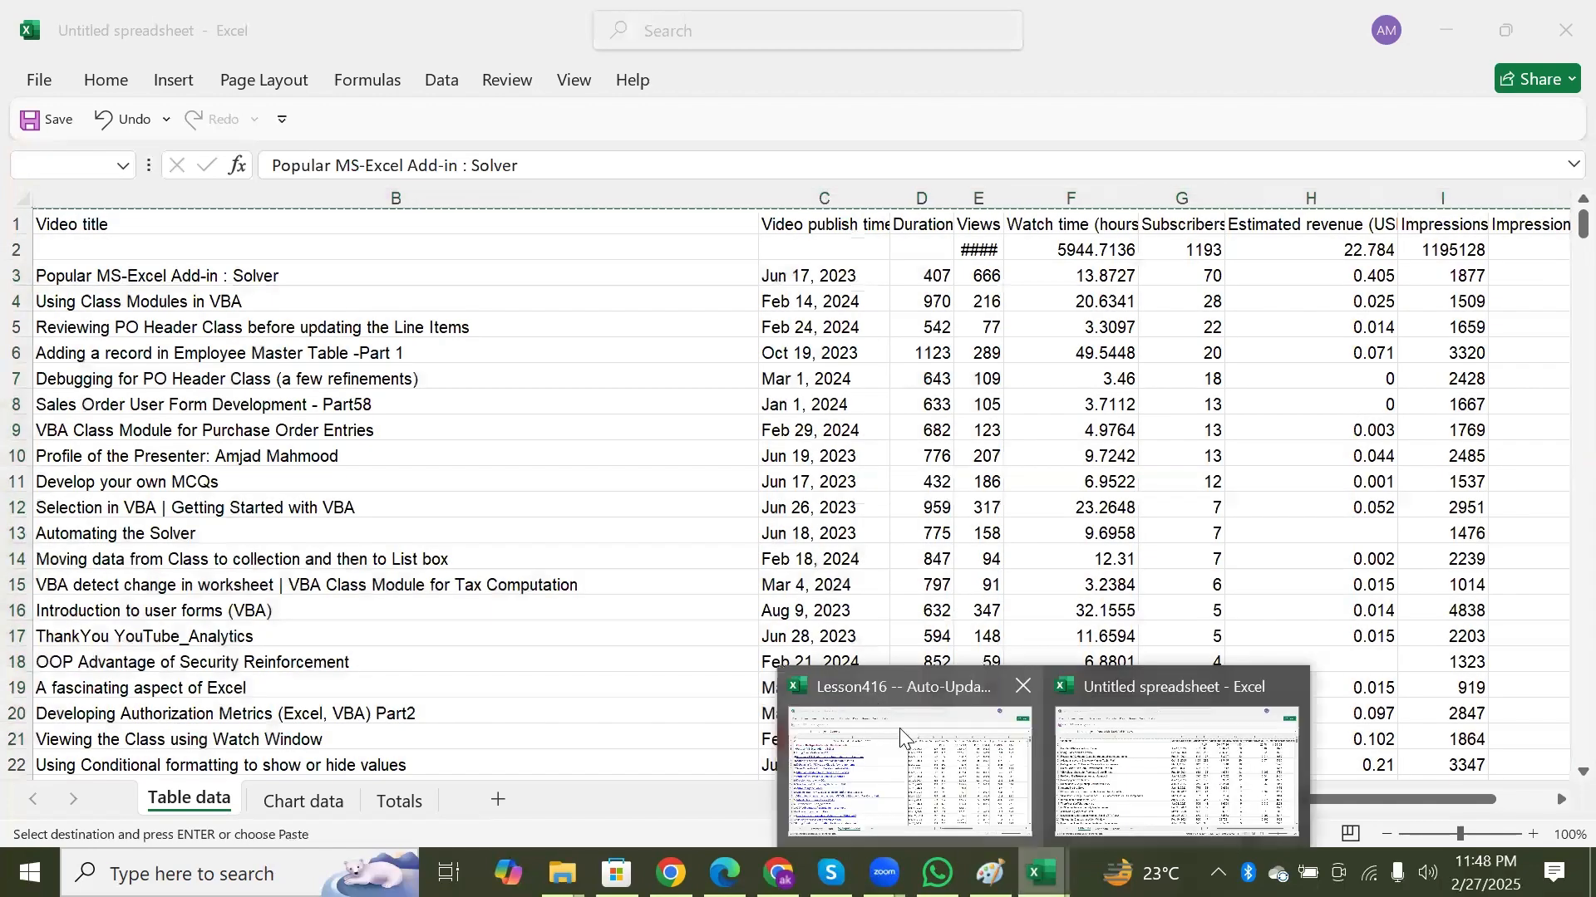
click(902, 733)
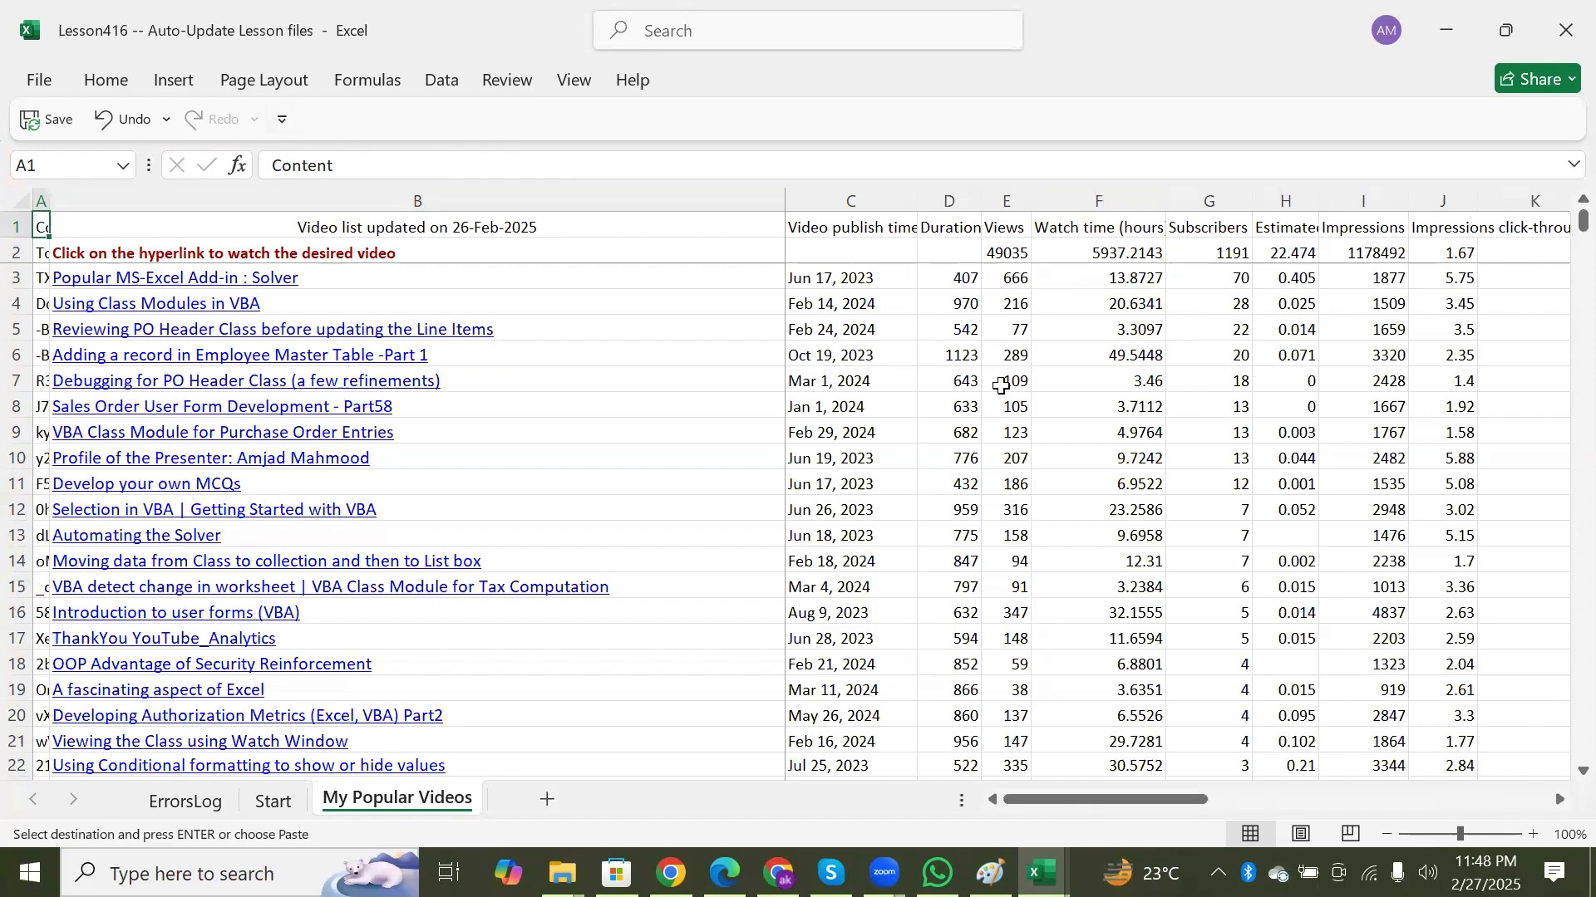
key(ctrl+v)
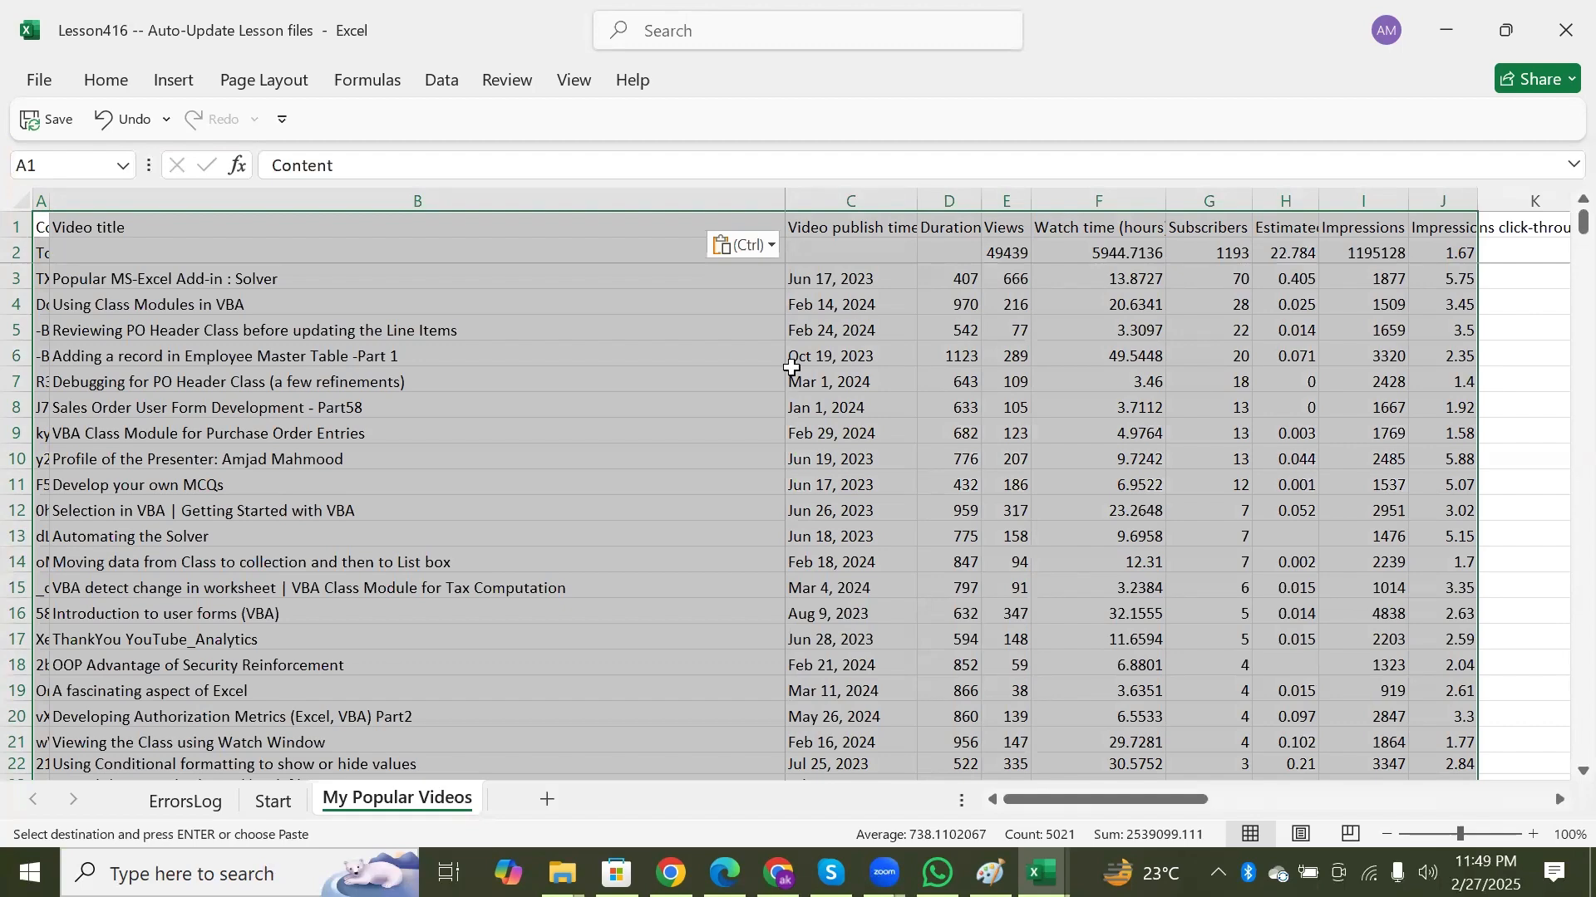
Switch to the Start sheet and back to My Popular Videos so its activation macro adds hyperlinks to the video titles
click(233, 283)
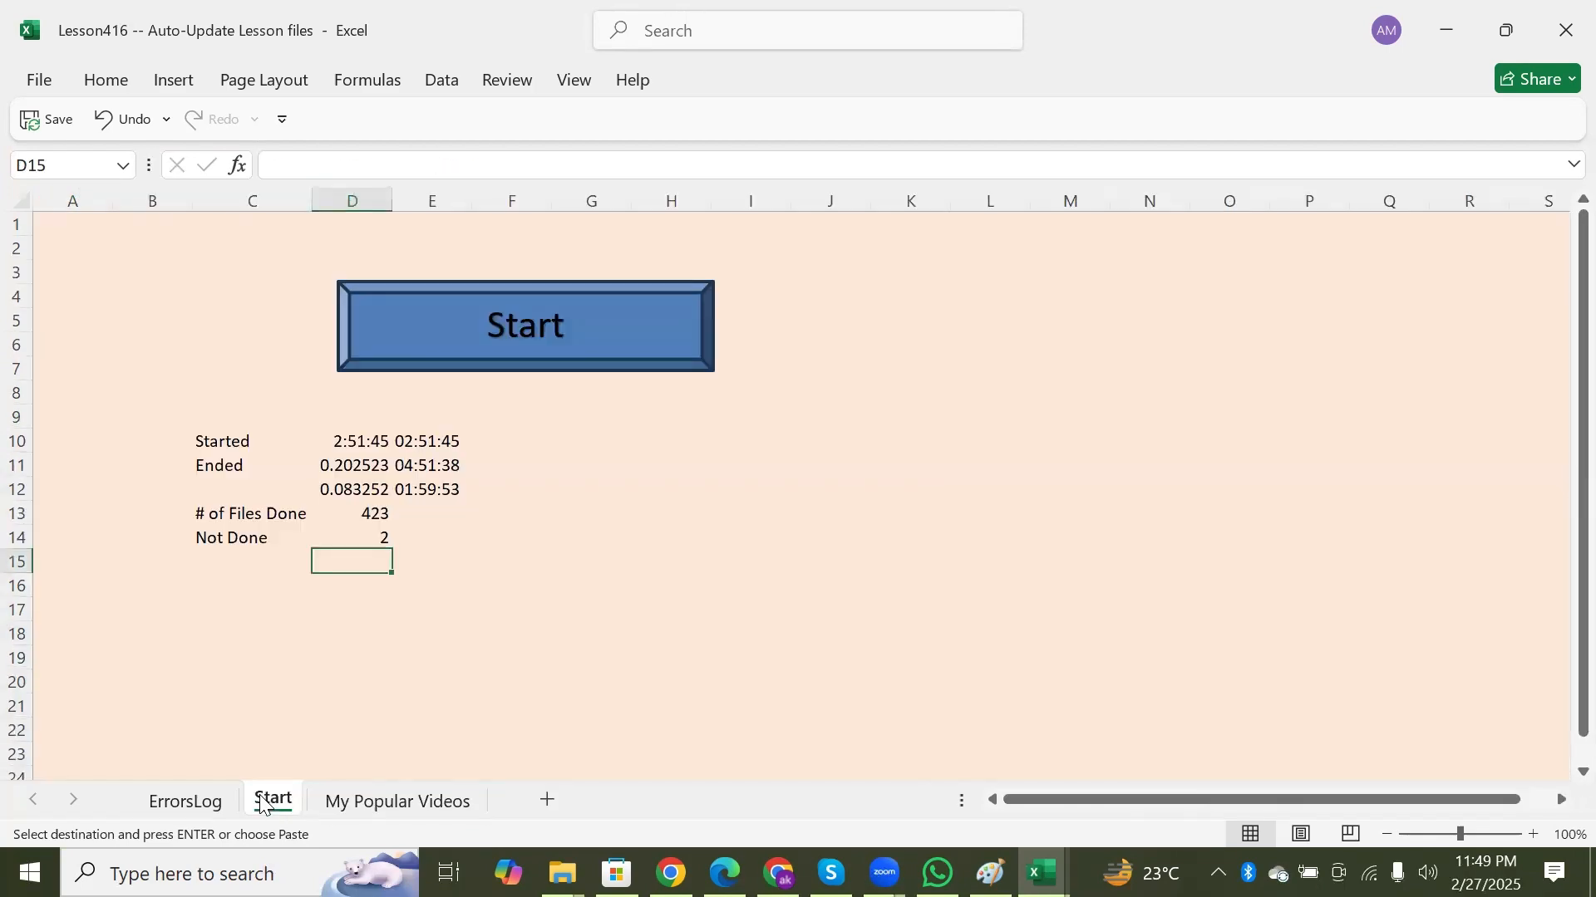
click(272, 801)
click(347, 807)
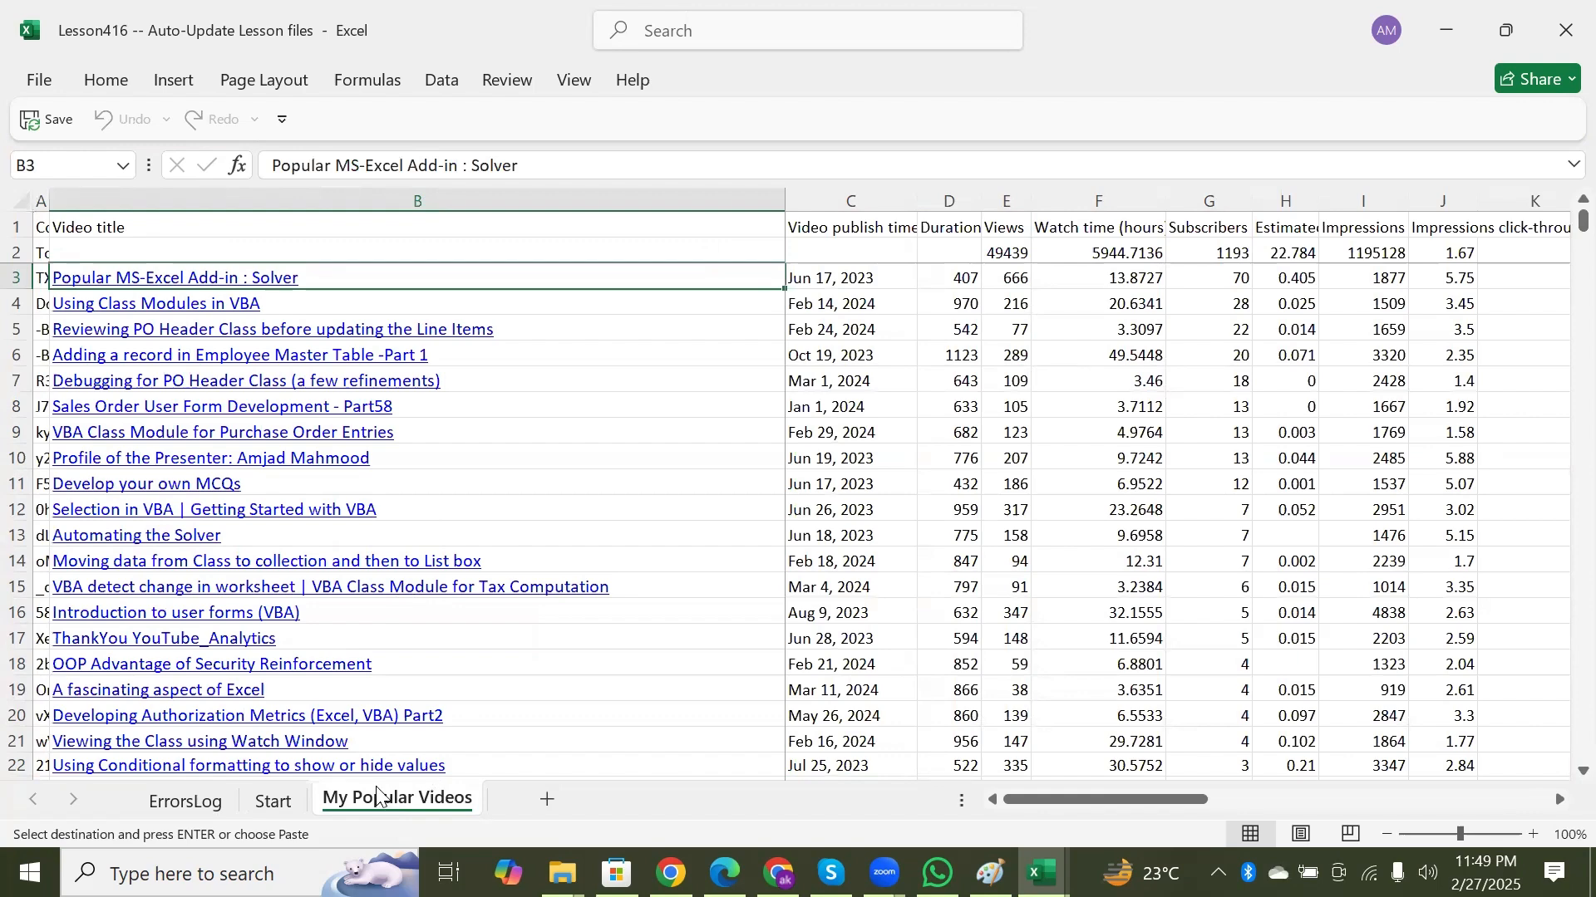
View the Worksheet_Activate and hyper_link code behind the My Popular Videos sheet, and close the Visual Basic editor
right_click(377, 808)
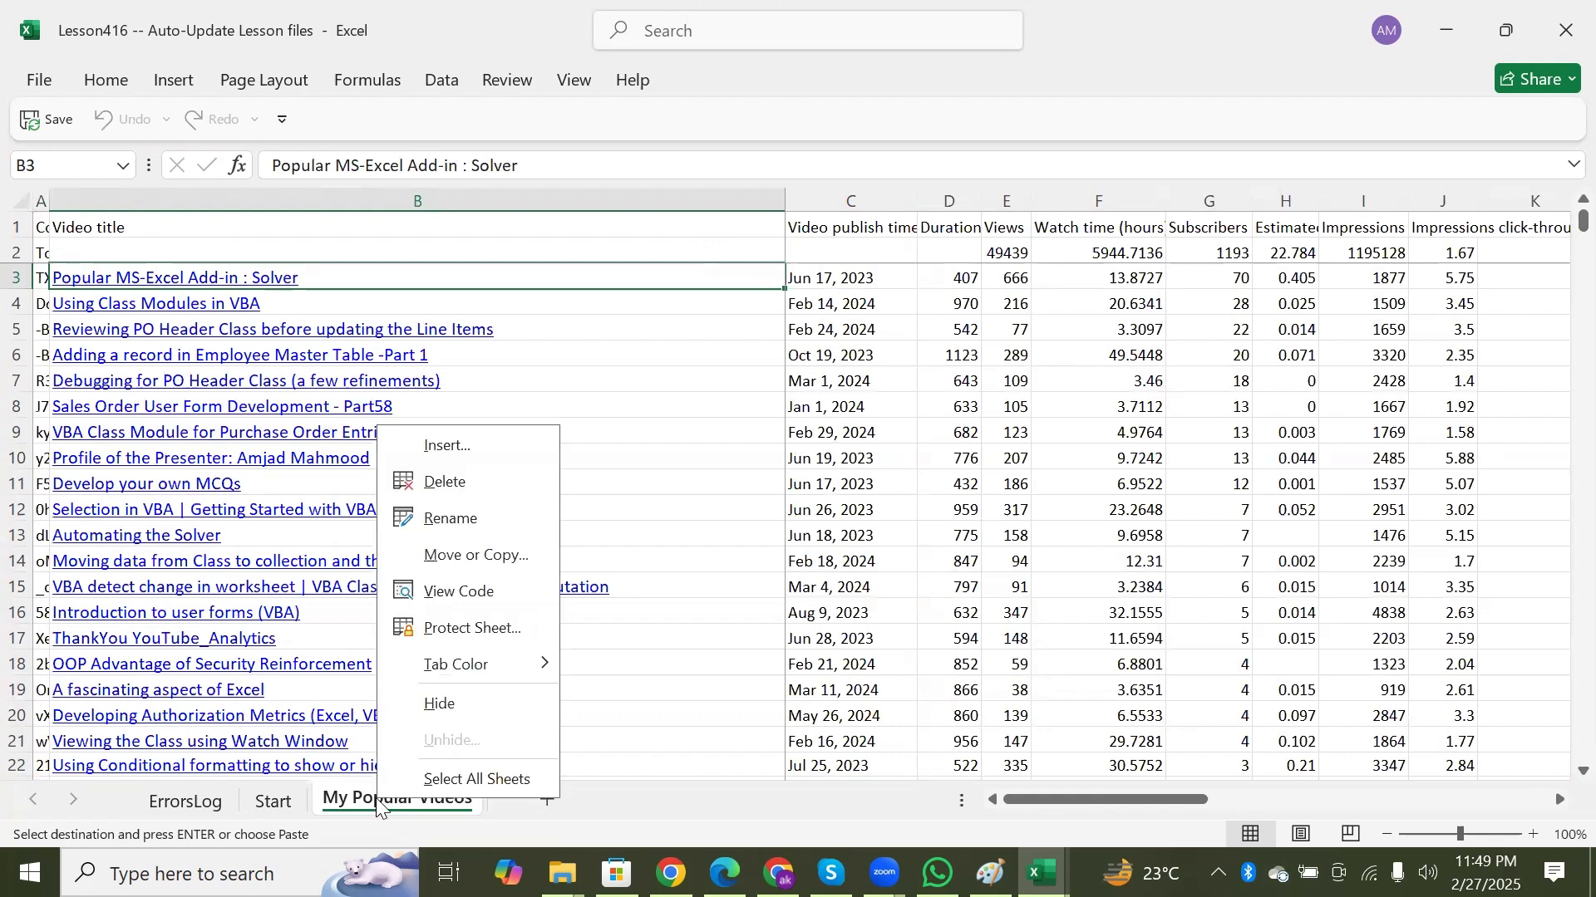
click(447, 596)
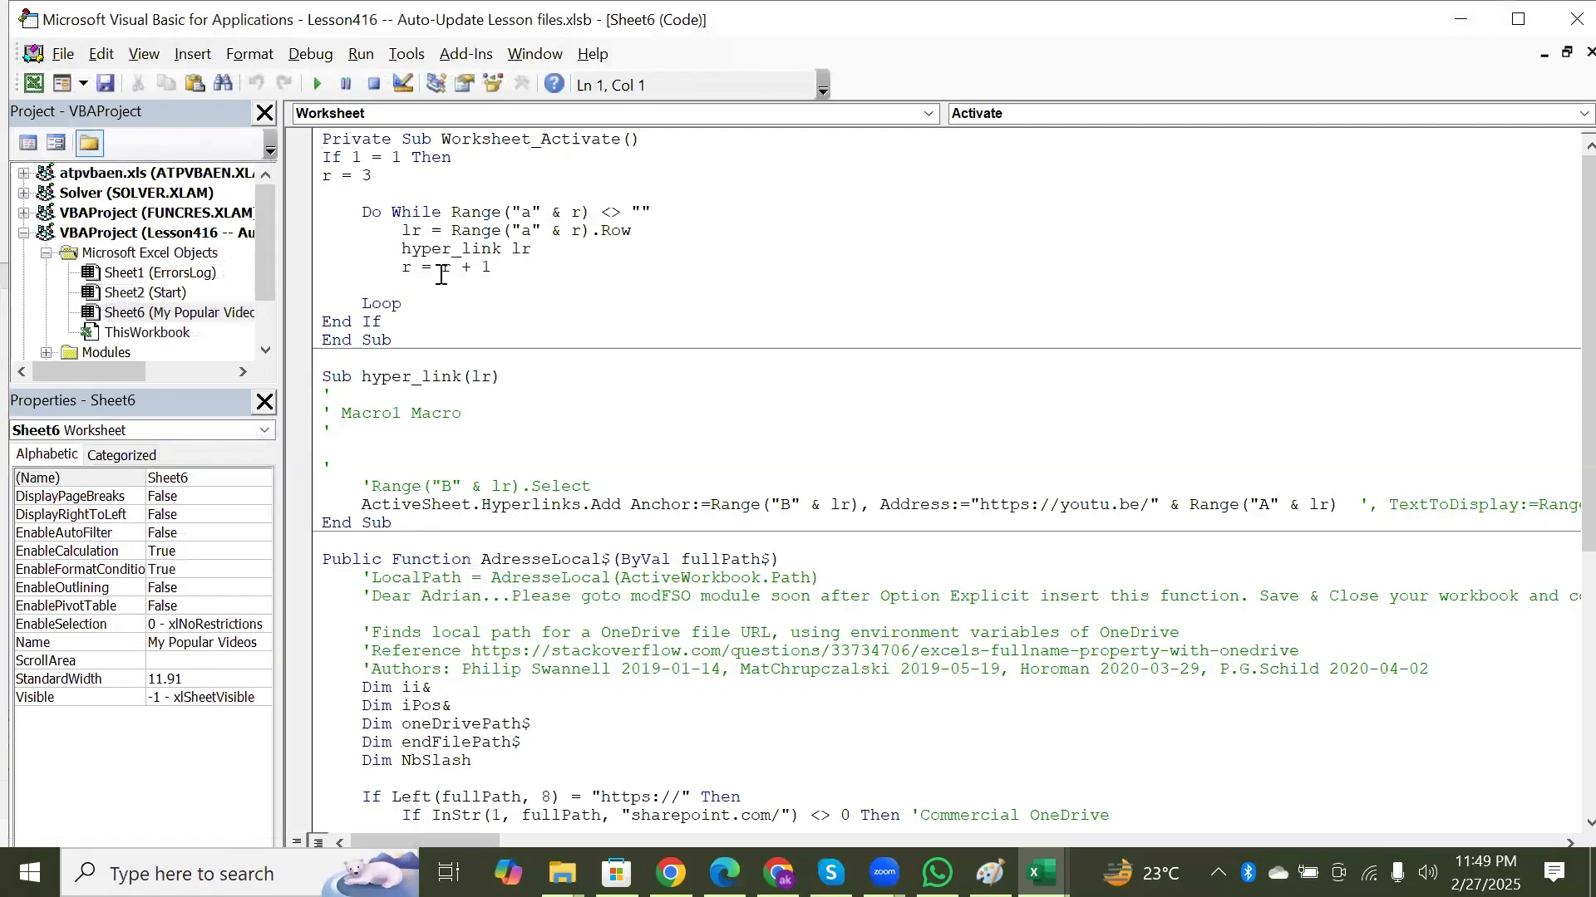
click(512, 141)
click(1562, 13)
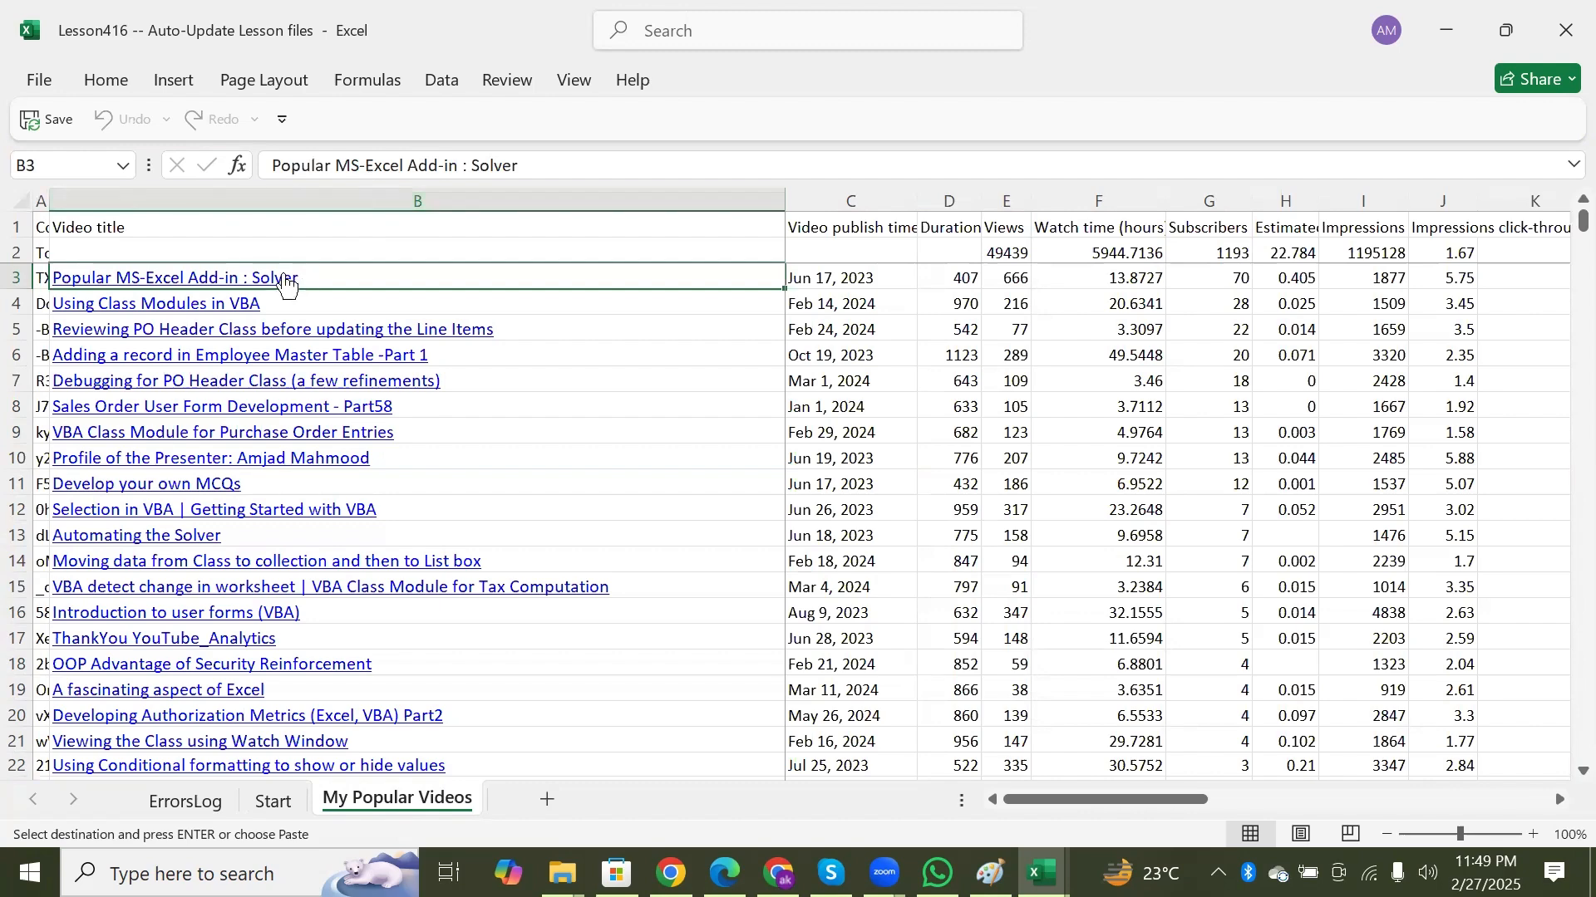
Copy the video list update date and hyperlink instruction from R1:R2 of My Popular Videos
click(310, 247)
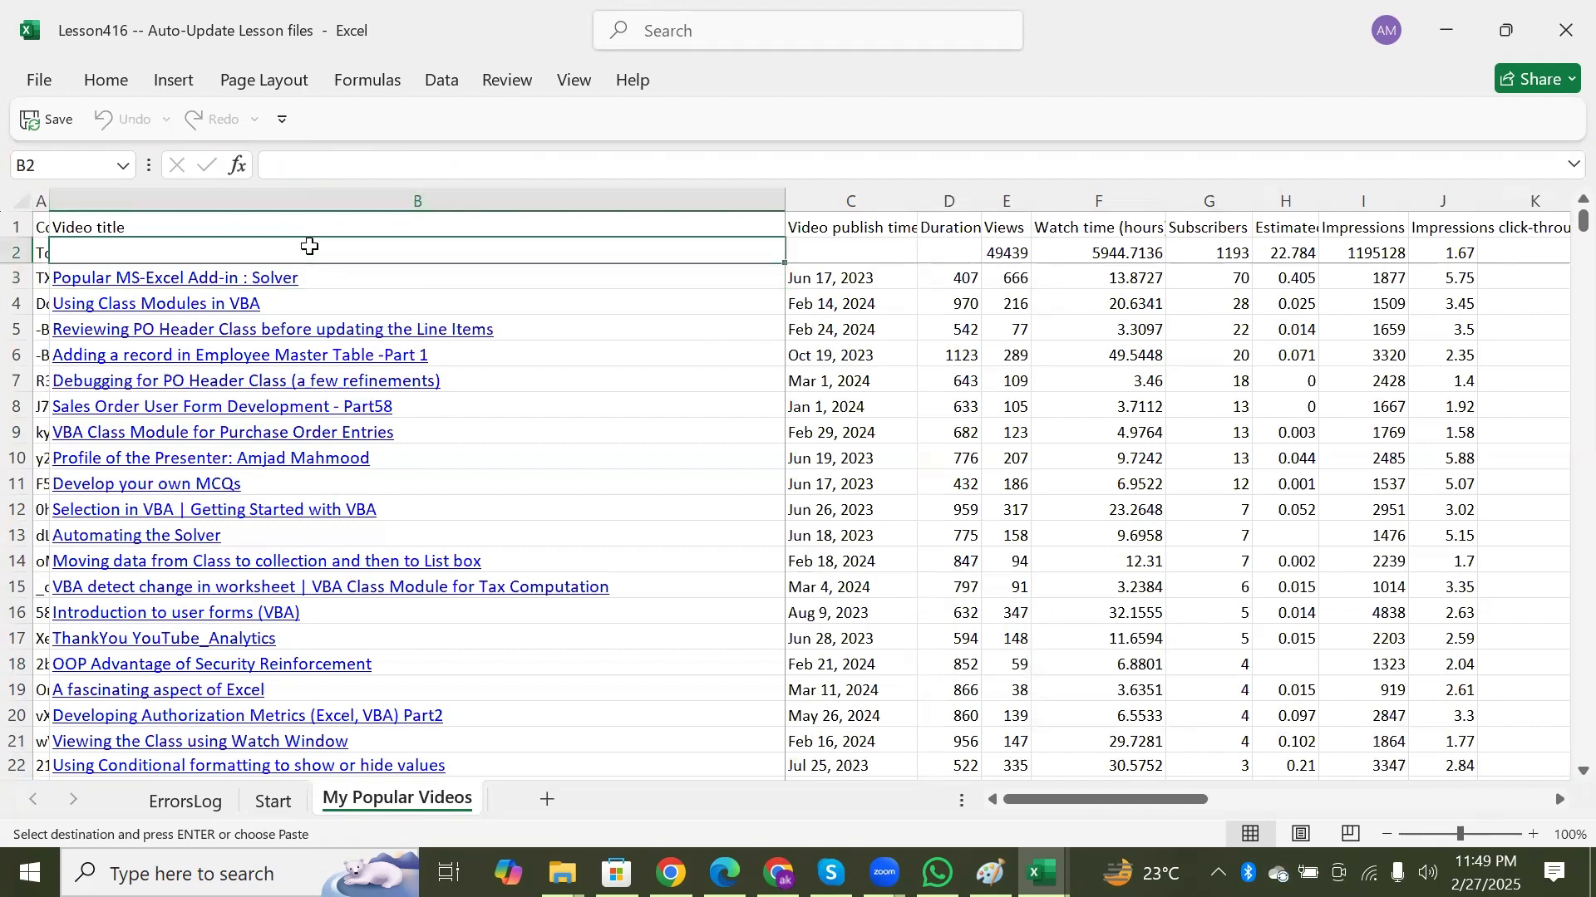
key(Right)
key(Right)
key(Right)
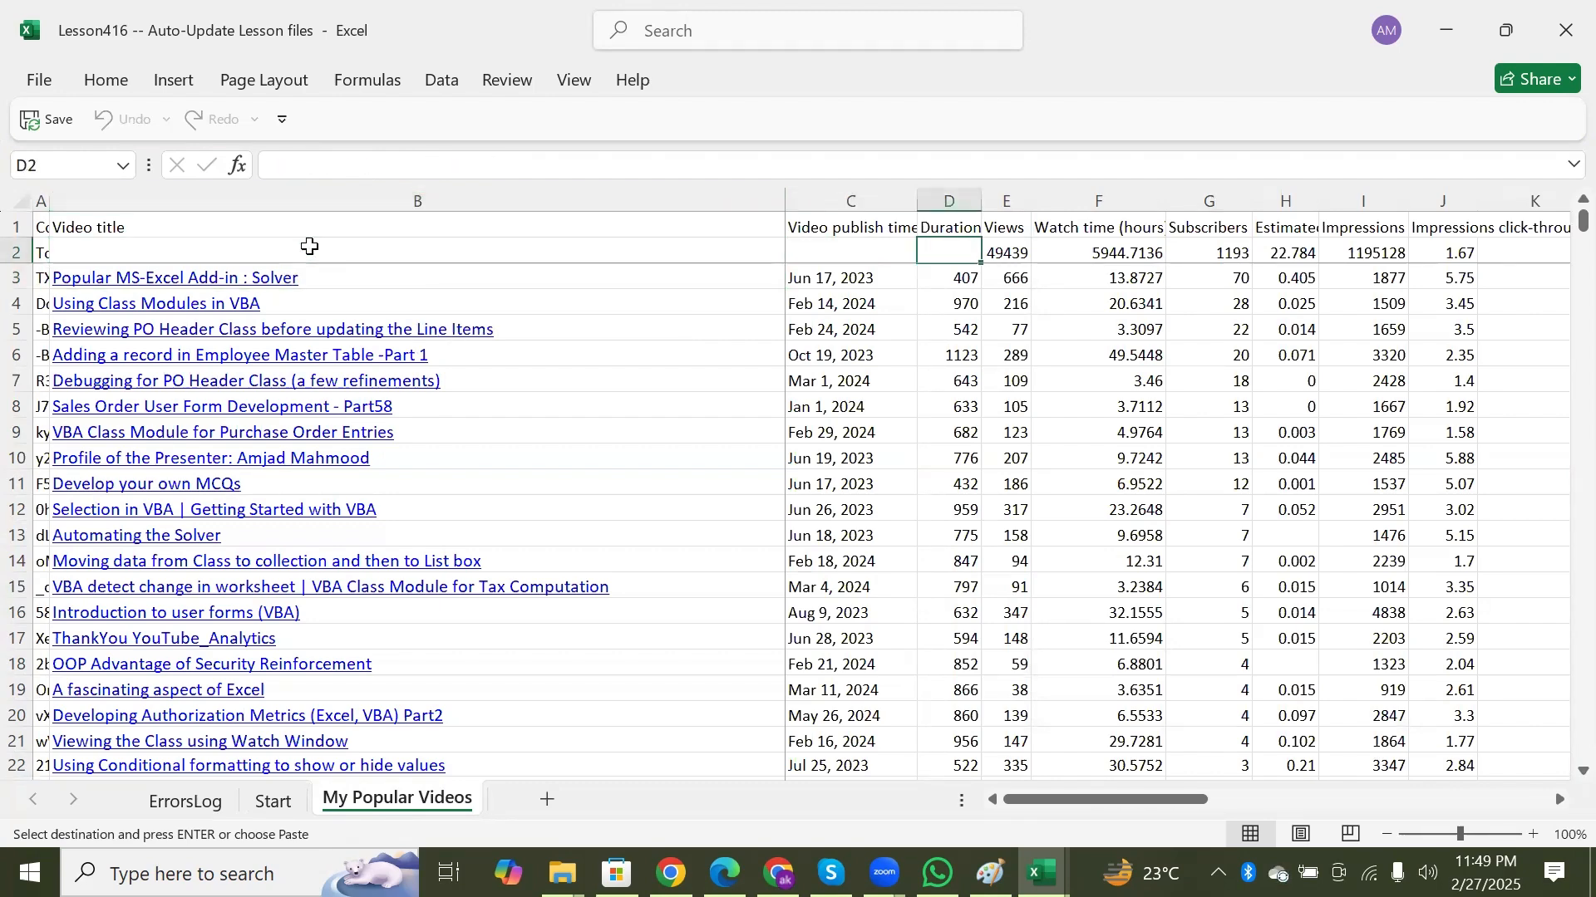
key(Left)
key(Left)
key(Up)
key(Right)
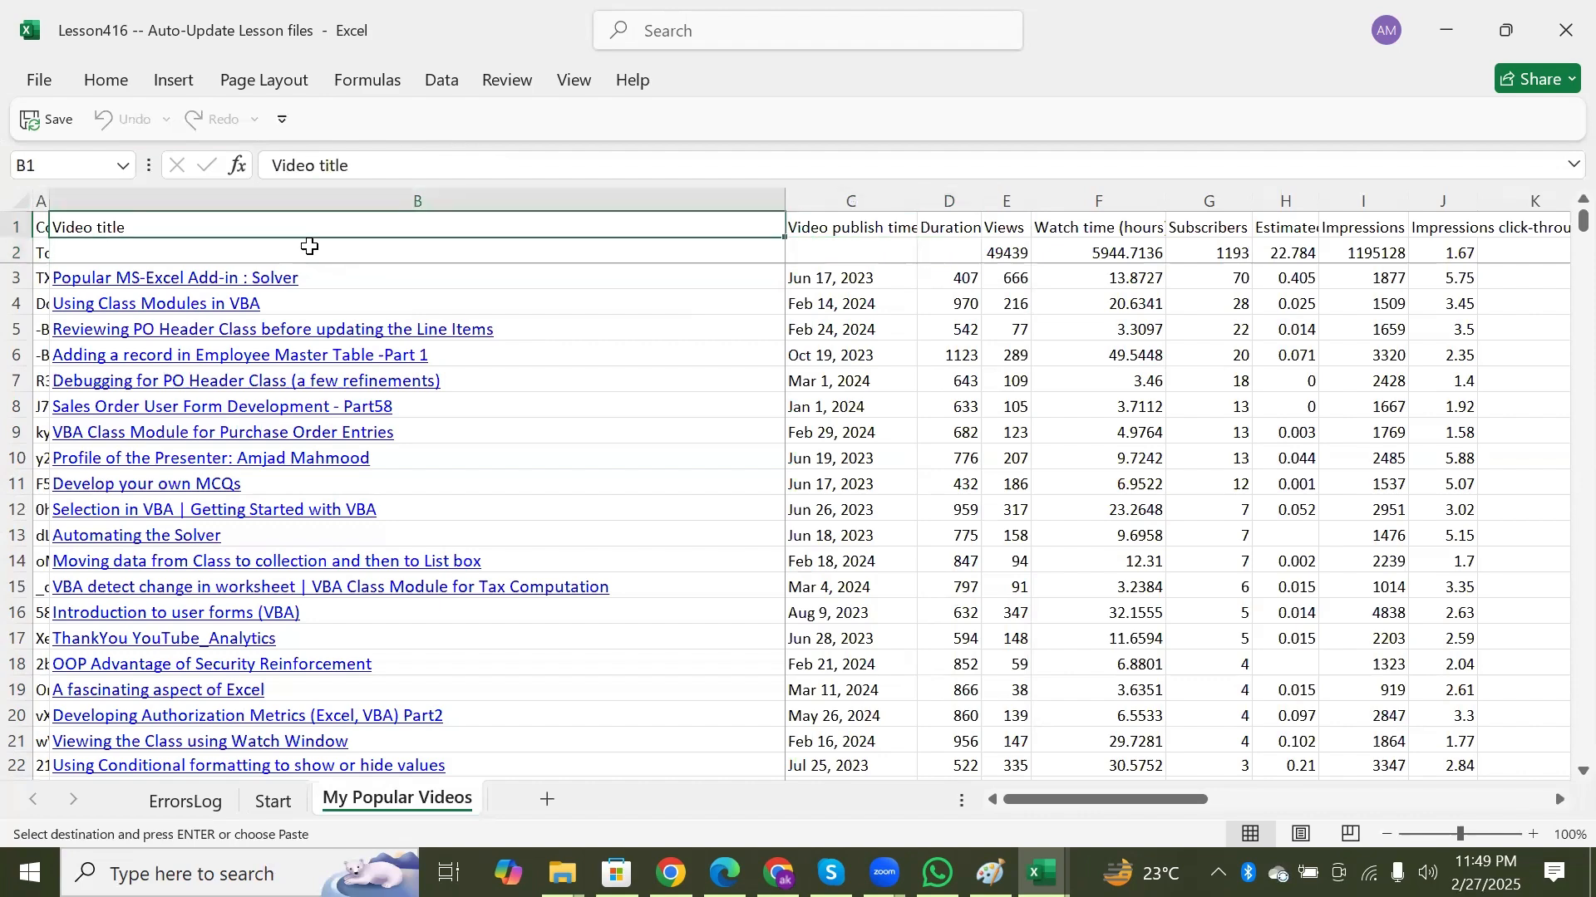
key(Right)
key(Left)
key(Right)
key(Right)
key(Right)
key(Right)
key(Right)
key(Right)
key(Right)
key(Right)
key(Right)
key(Right)
key(Right)
key(Right)
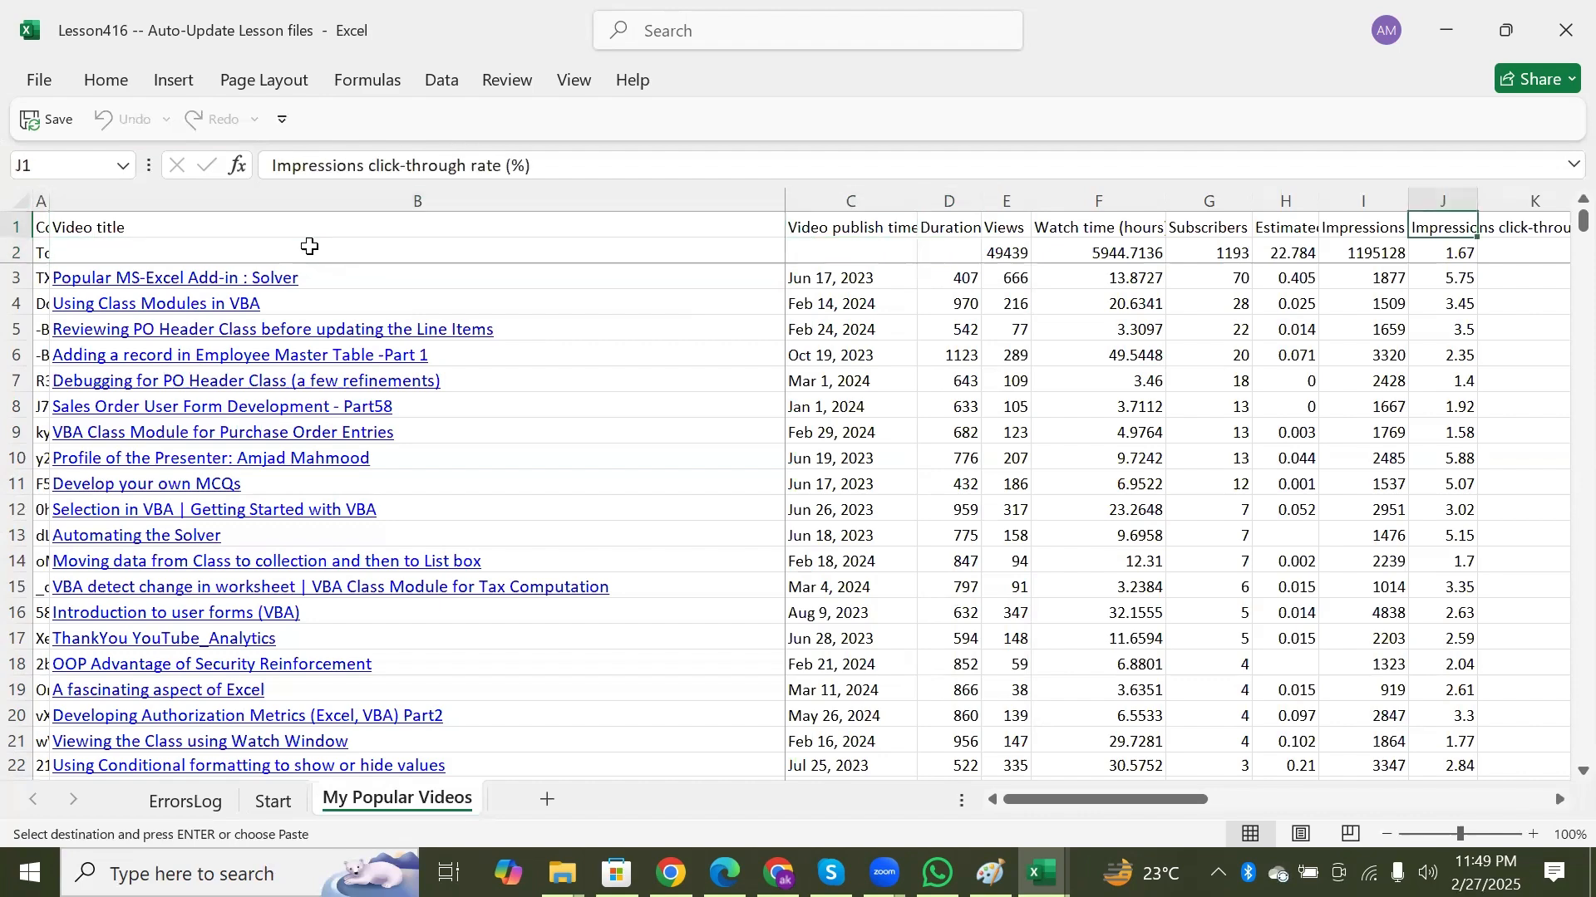
key(Right)
key(Right)
key(Right)
key(Right)
key(Right)
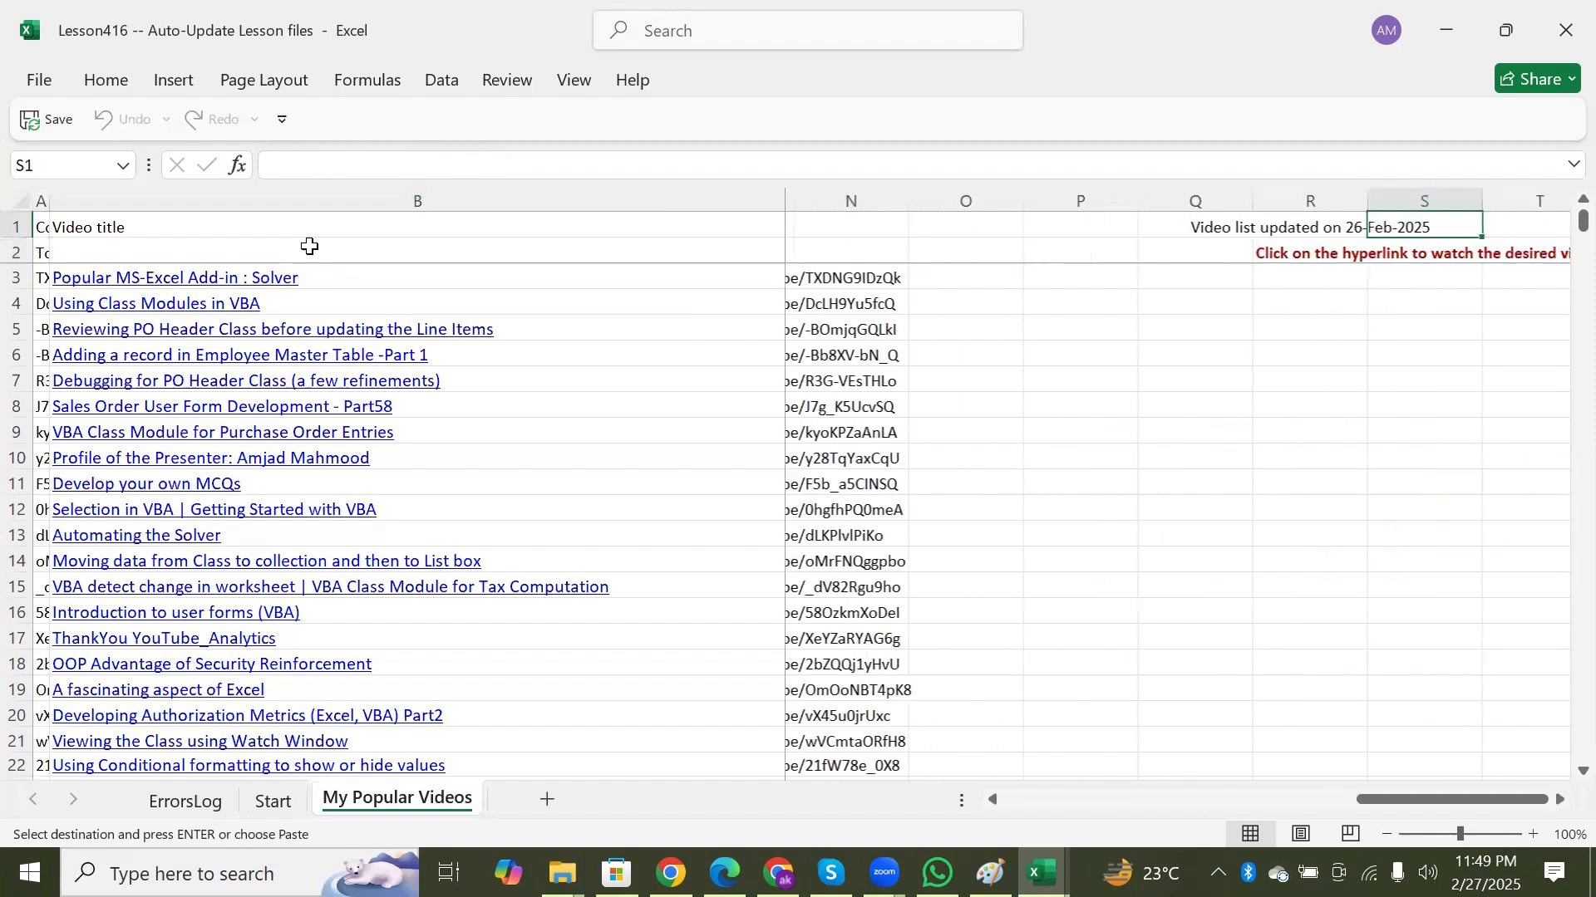
key(Left)
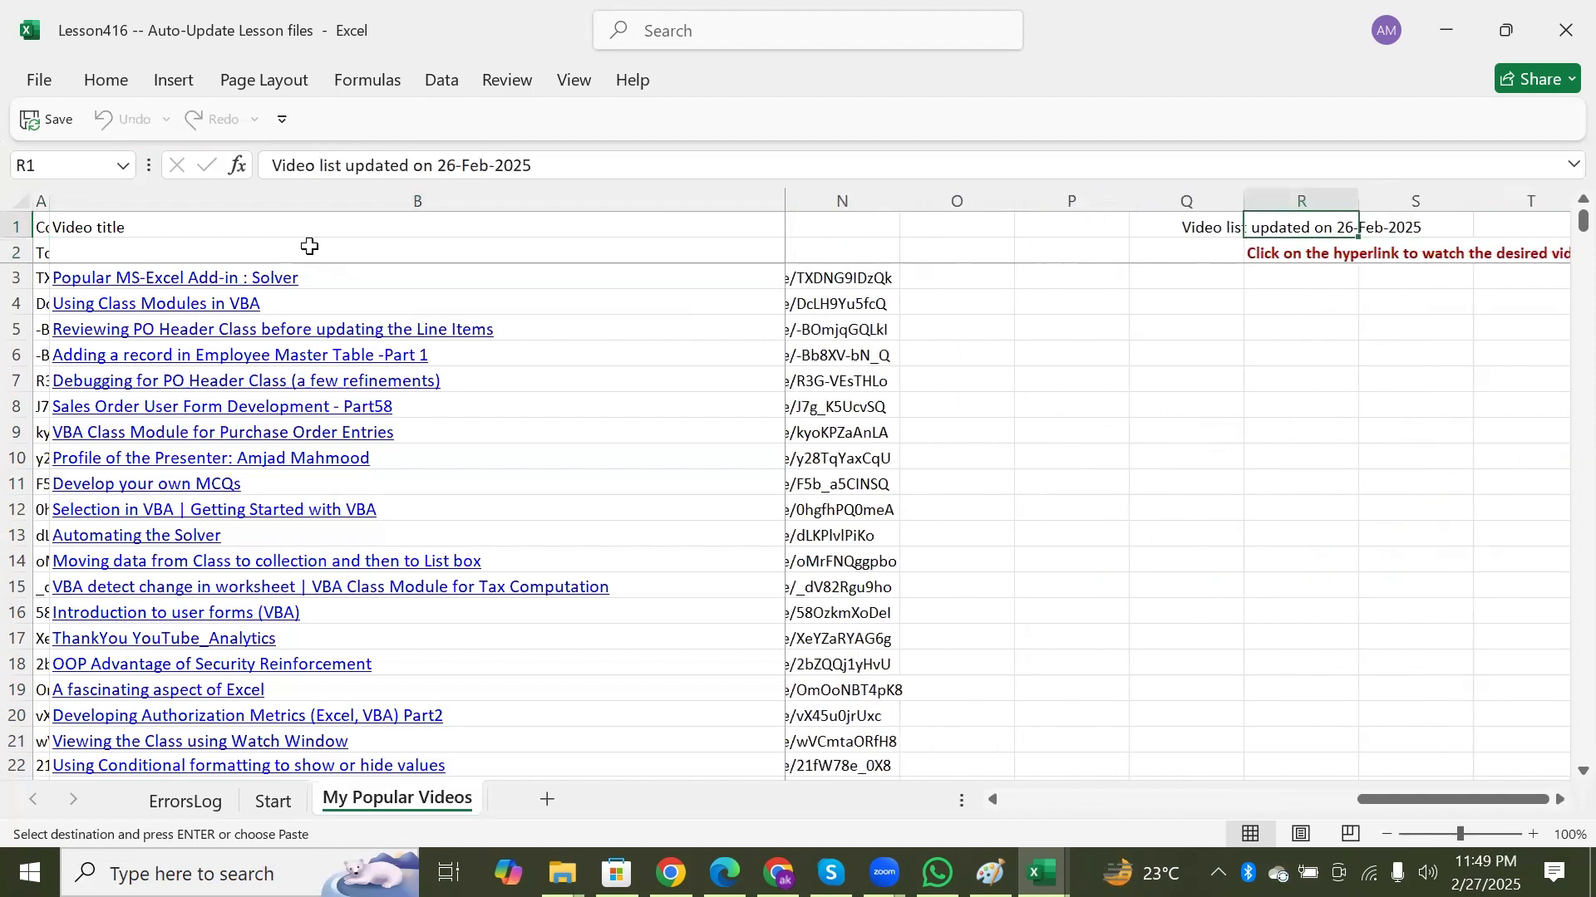
key(shift+Down)
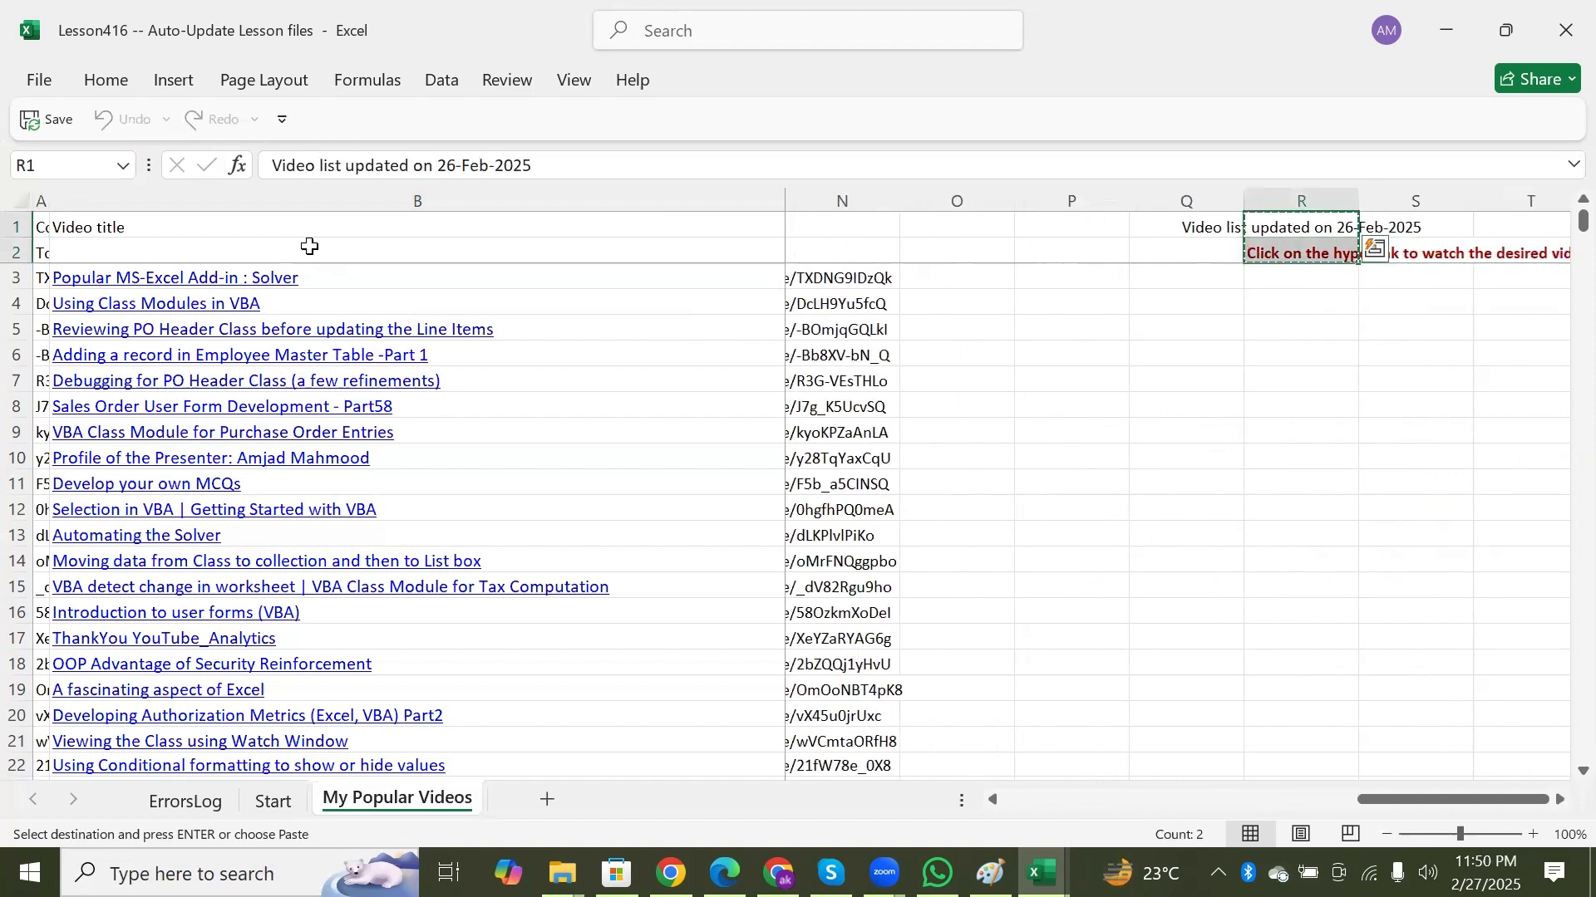
Paste the copied date note and instruction over B1:B2, and check both cells
key(ctrl+Home)
key(Right)
key(Return)
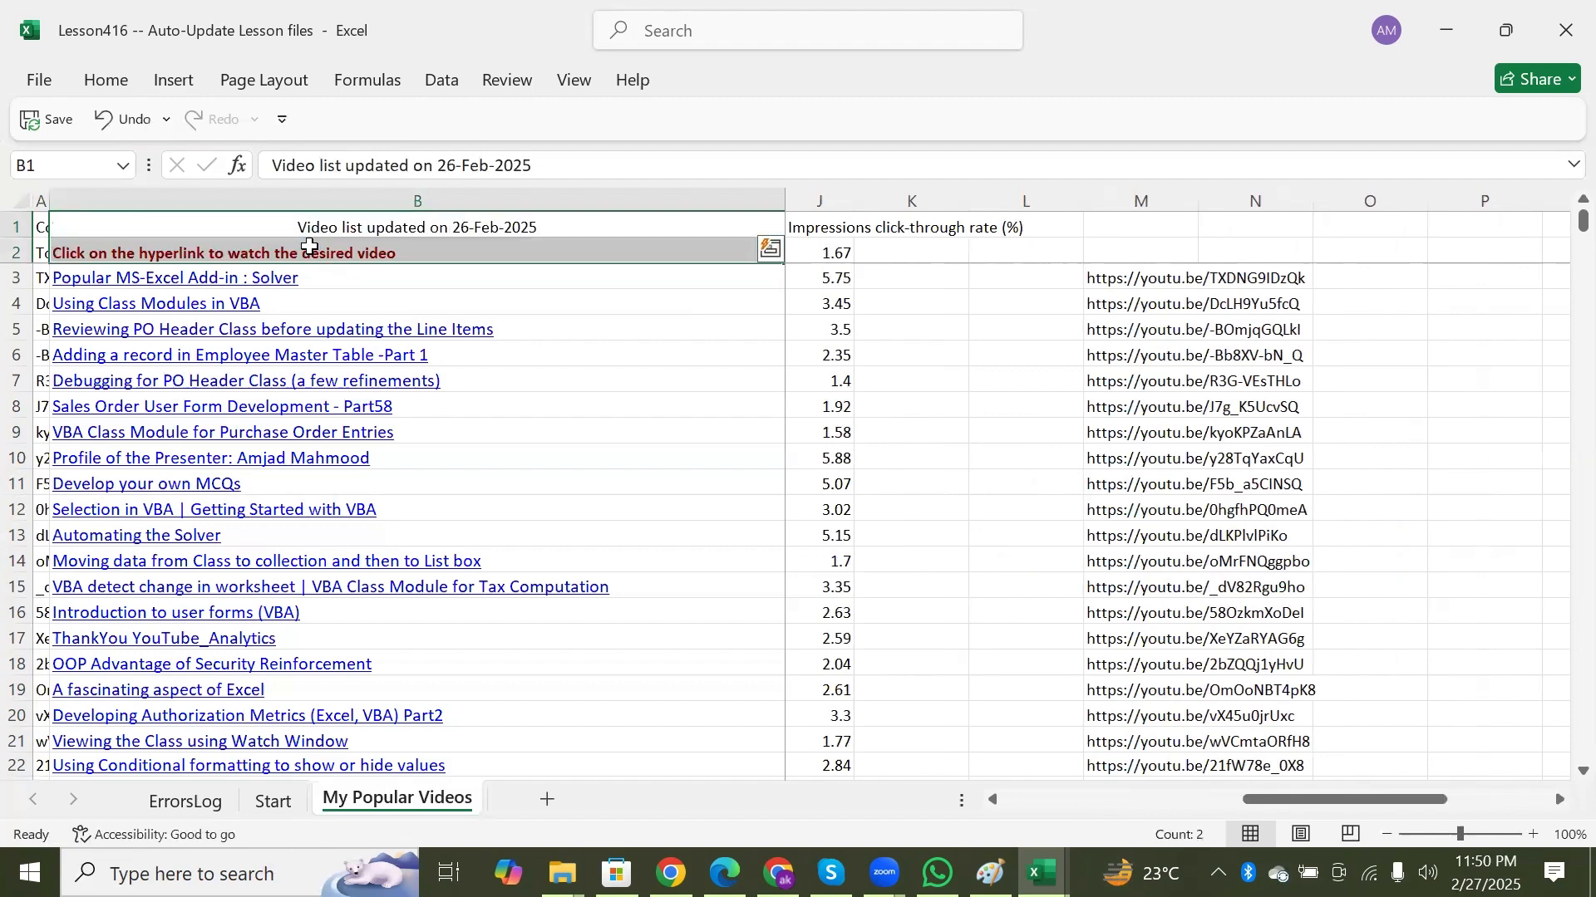
key(Down)
key(Up)
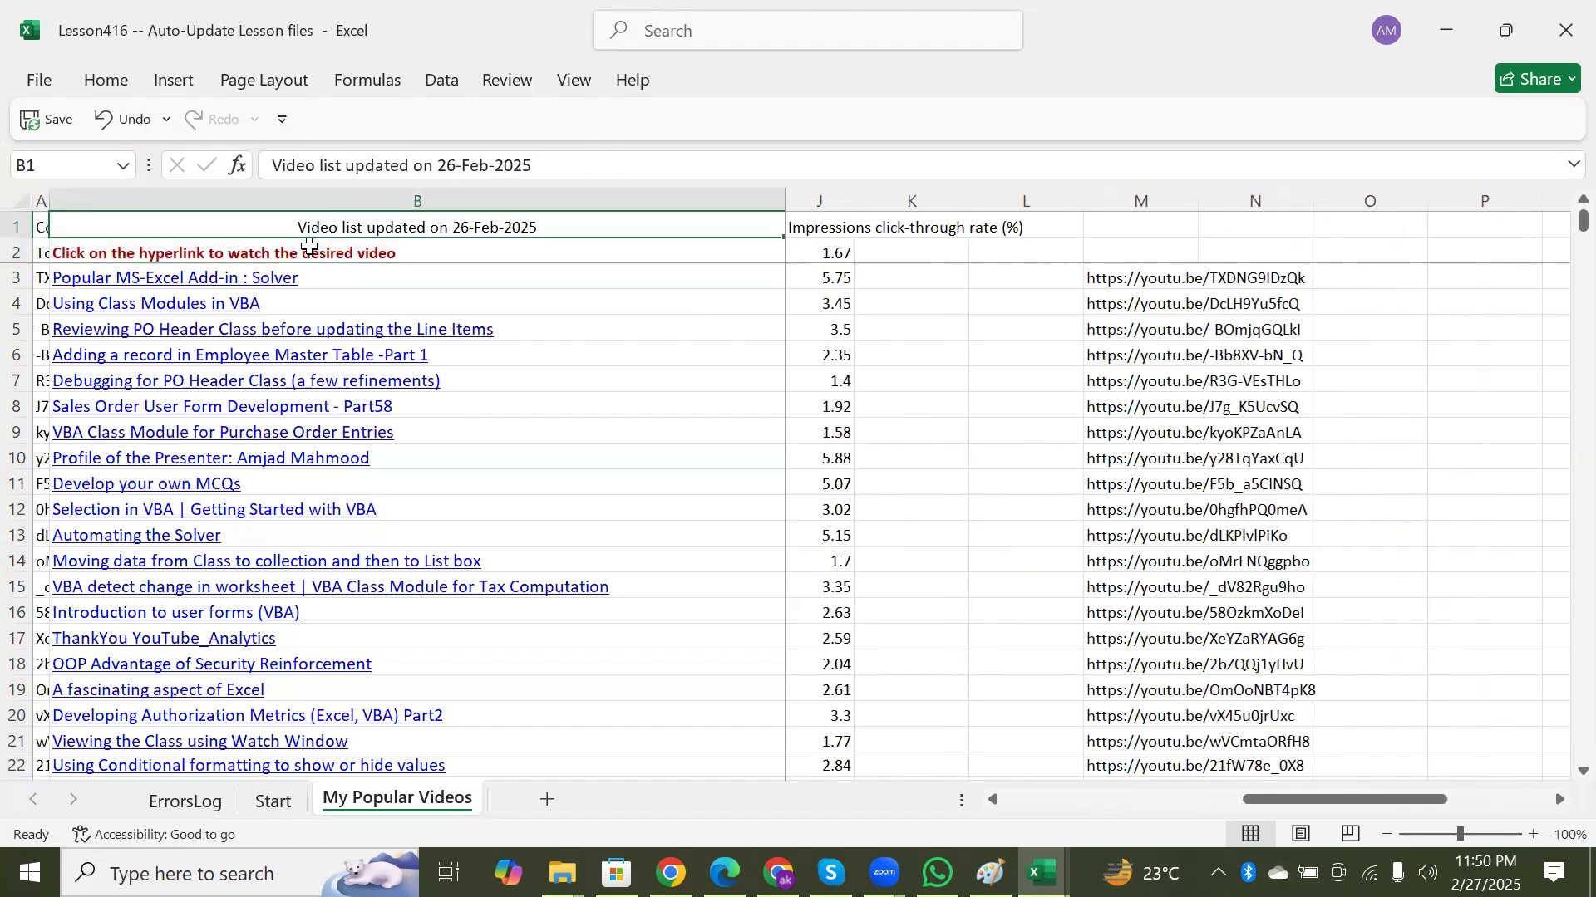
click(447, 250)
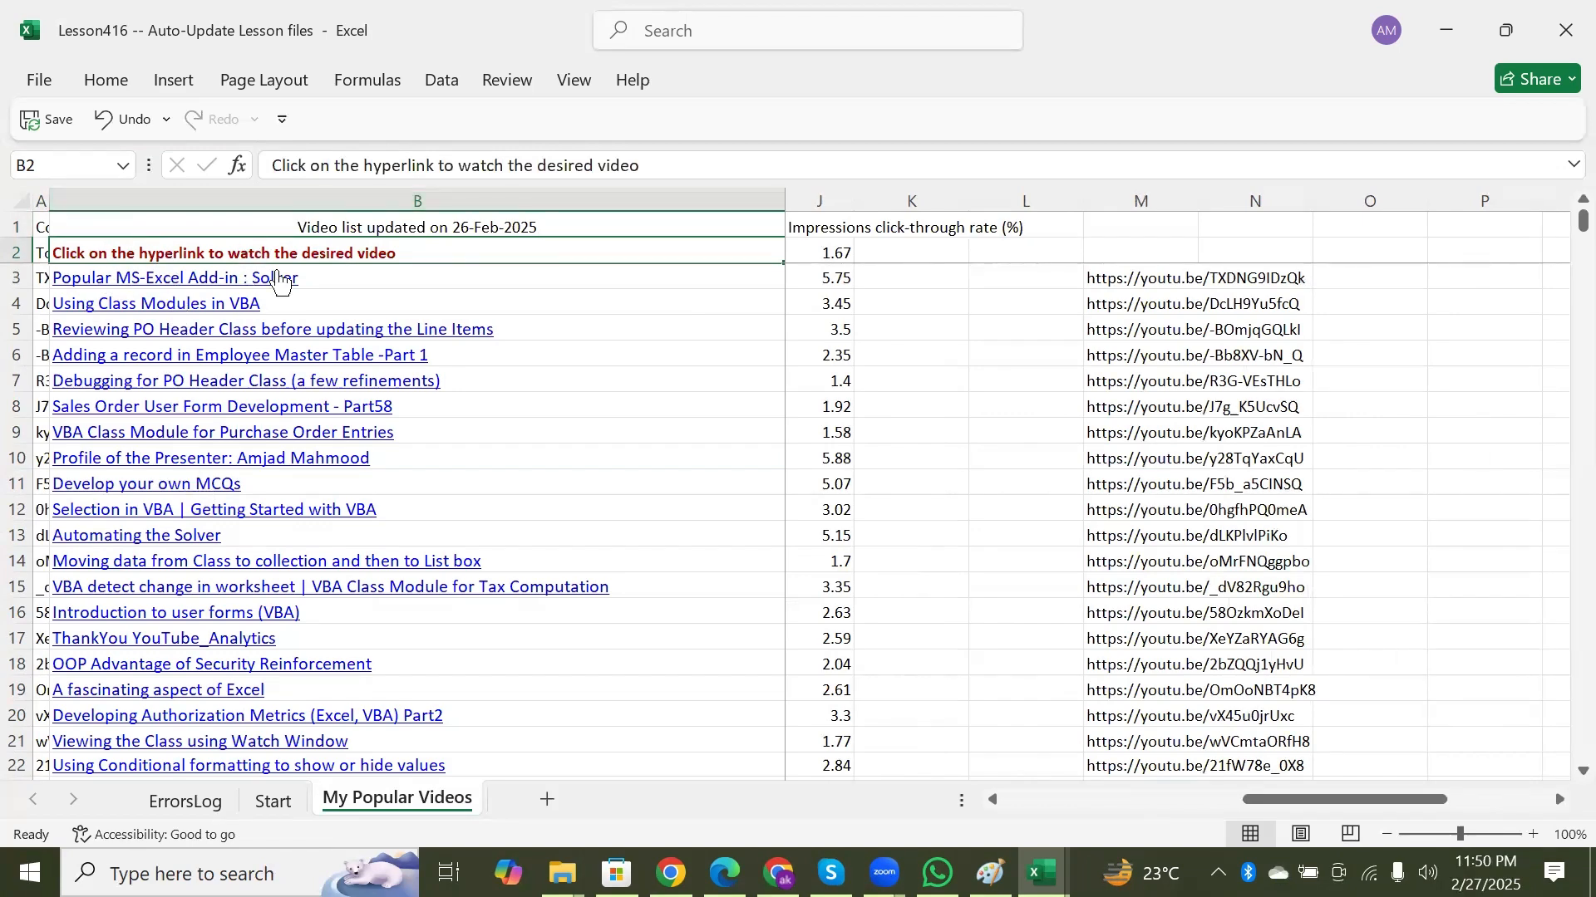
click(469, 222)
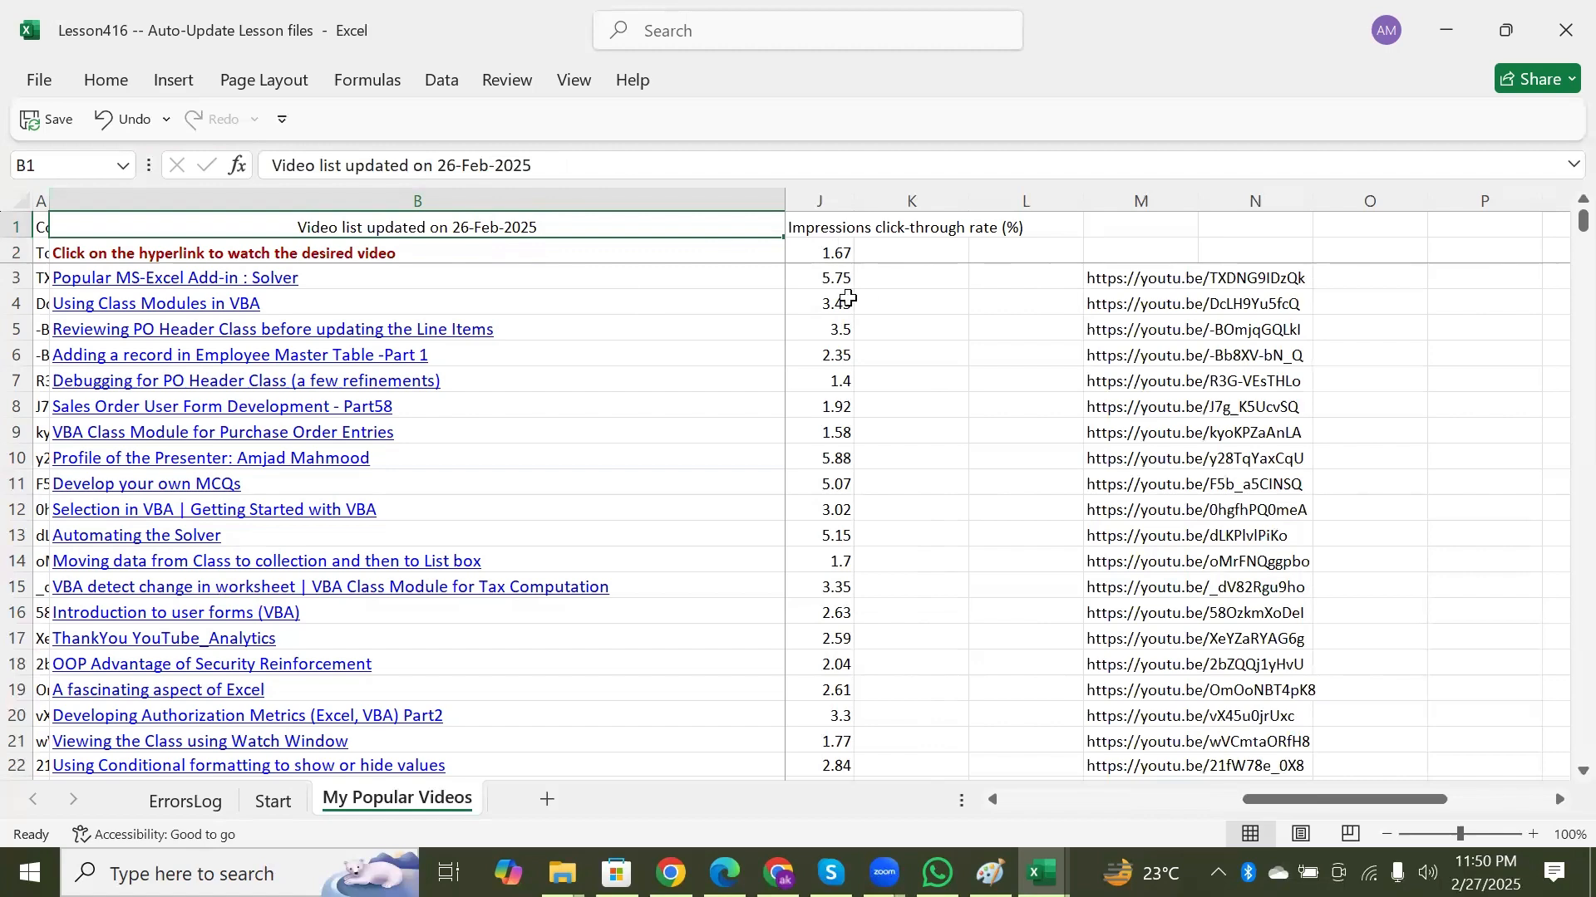
Review the totals in row 2 of My Popular Videos, from views and watch time through subscribers and impressions
key(Right)
key(Right)
key(Home)
key(Right)
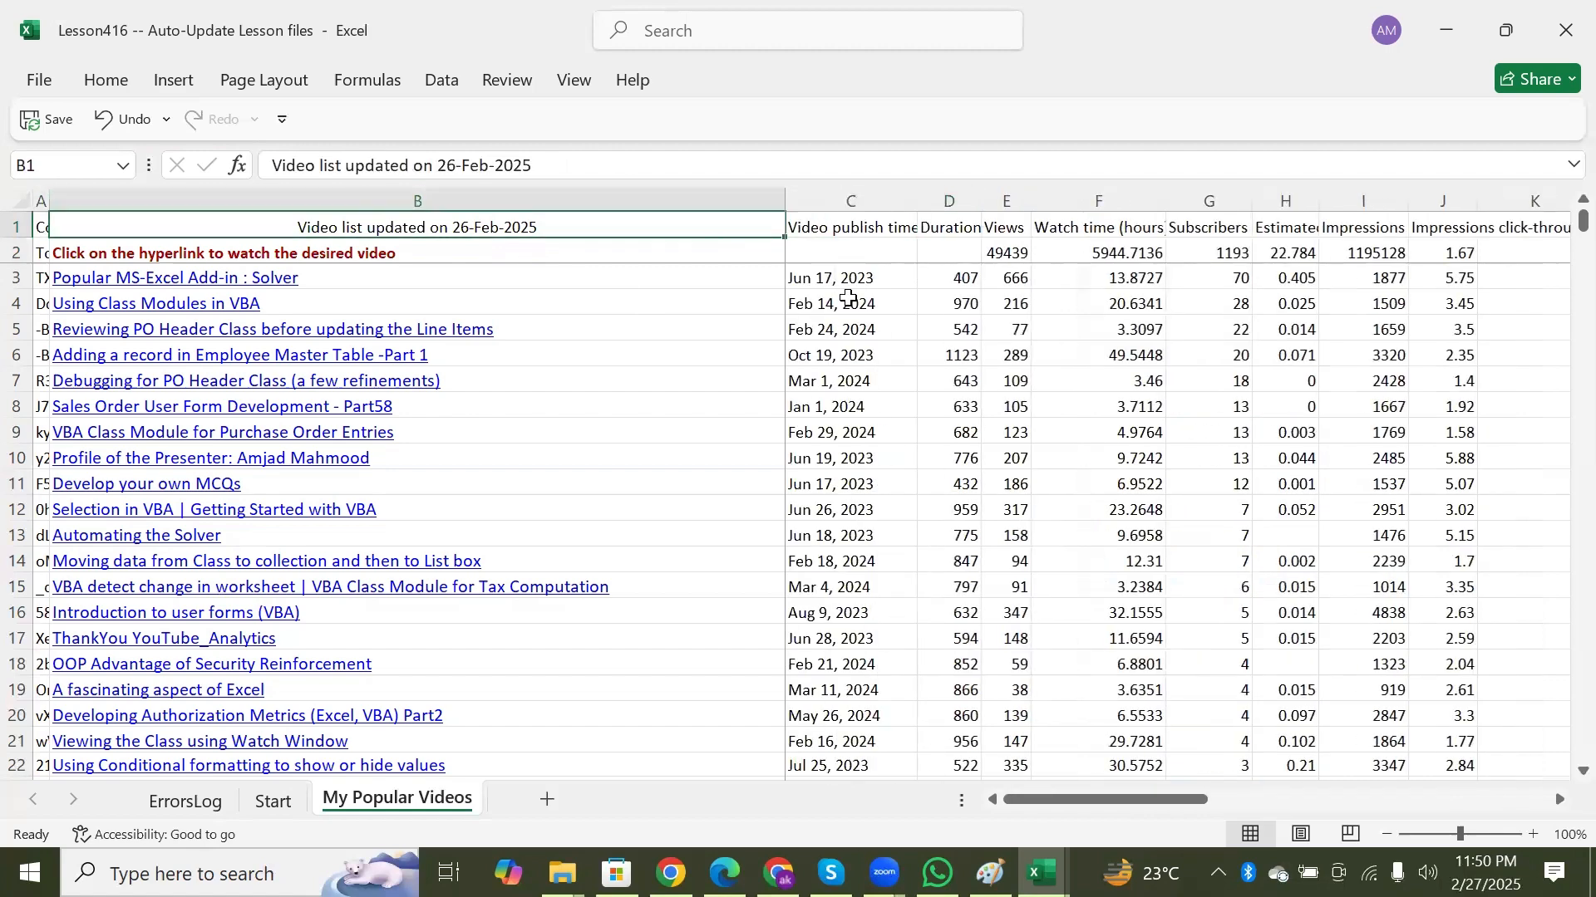
key(Down)
key(Right)
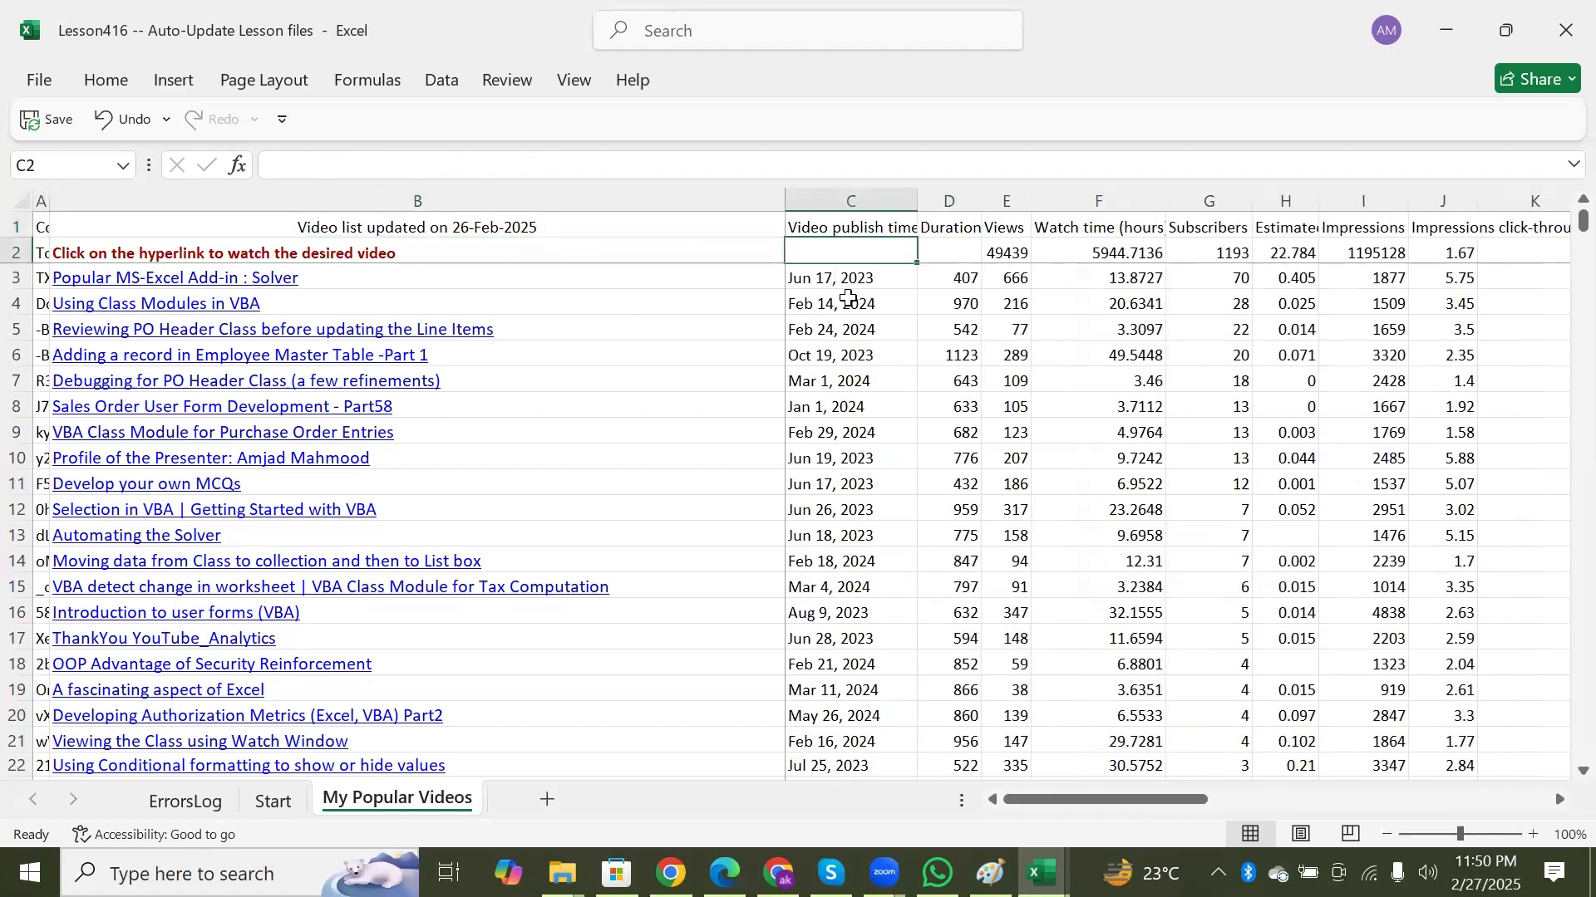
key(Right)
key(Right)
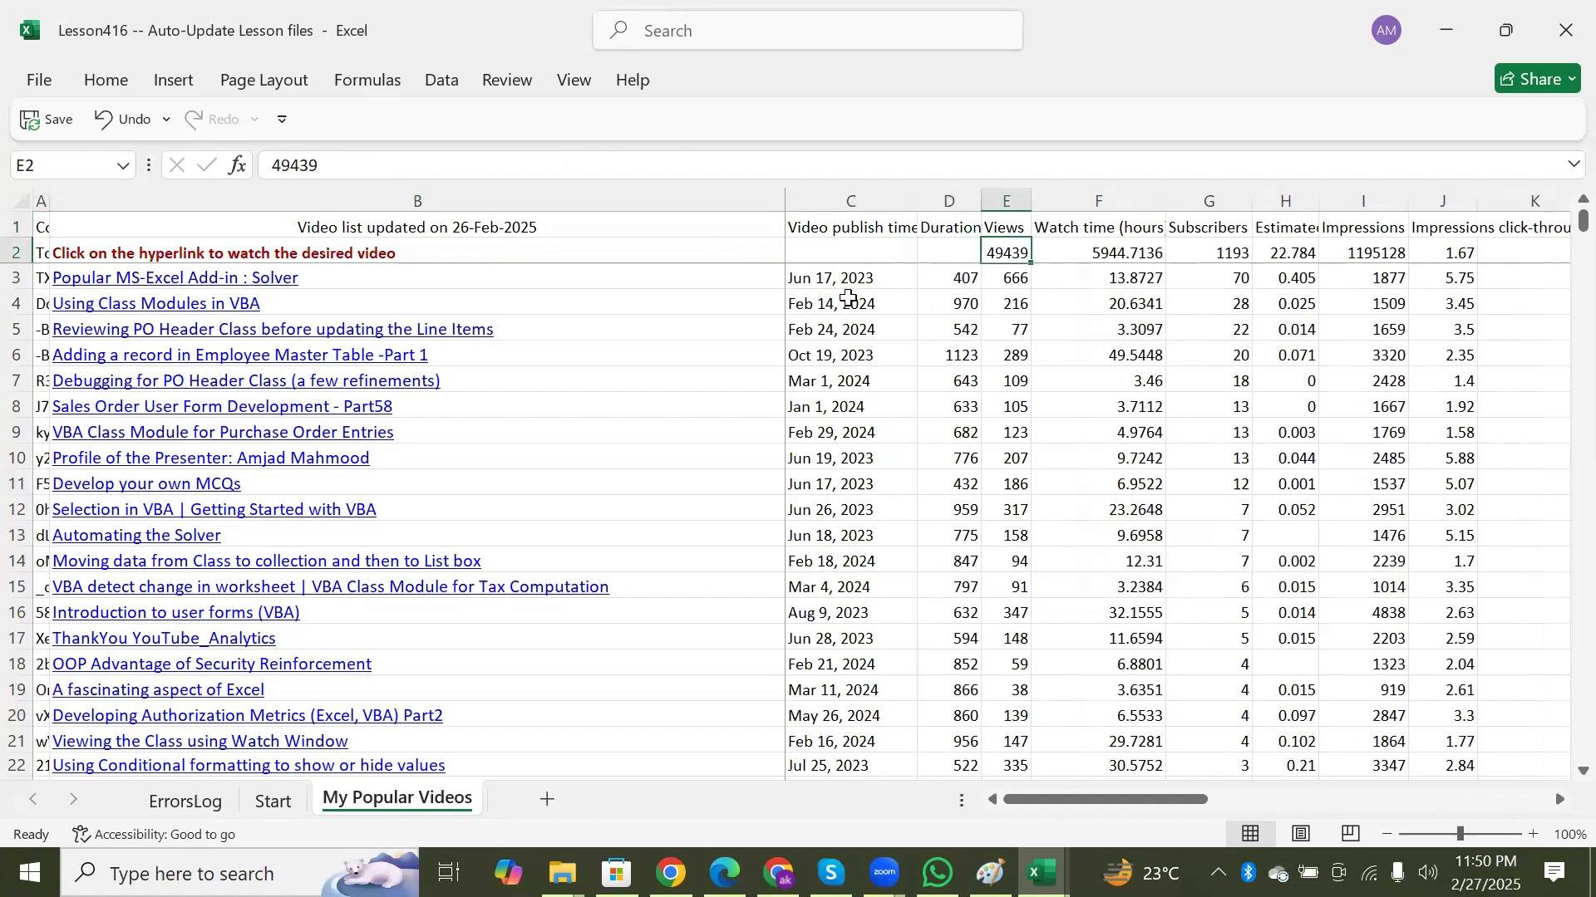
key(Right)
key(Left)
key(Right)
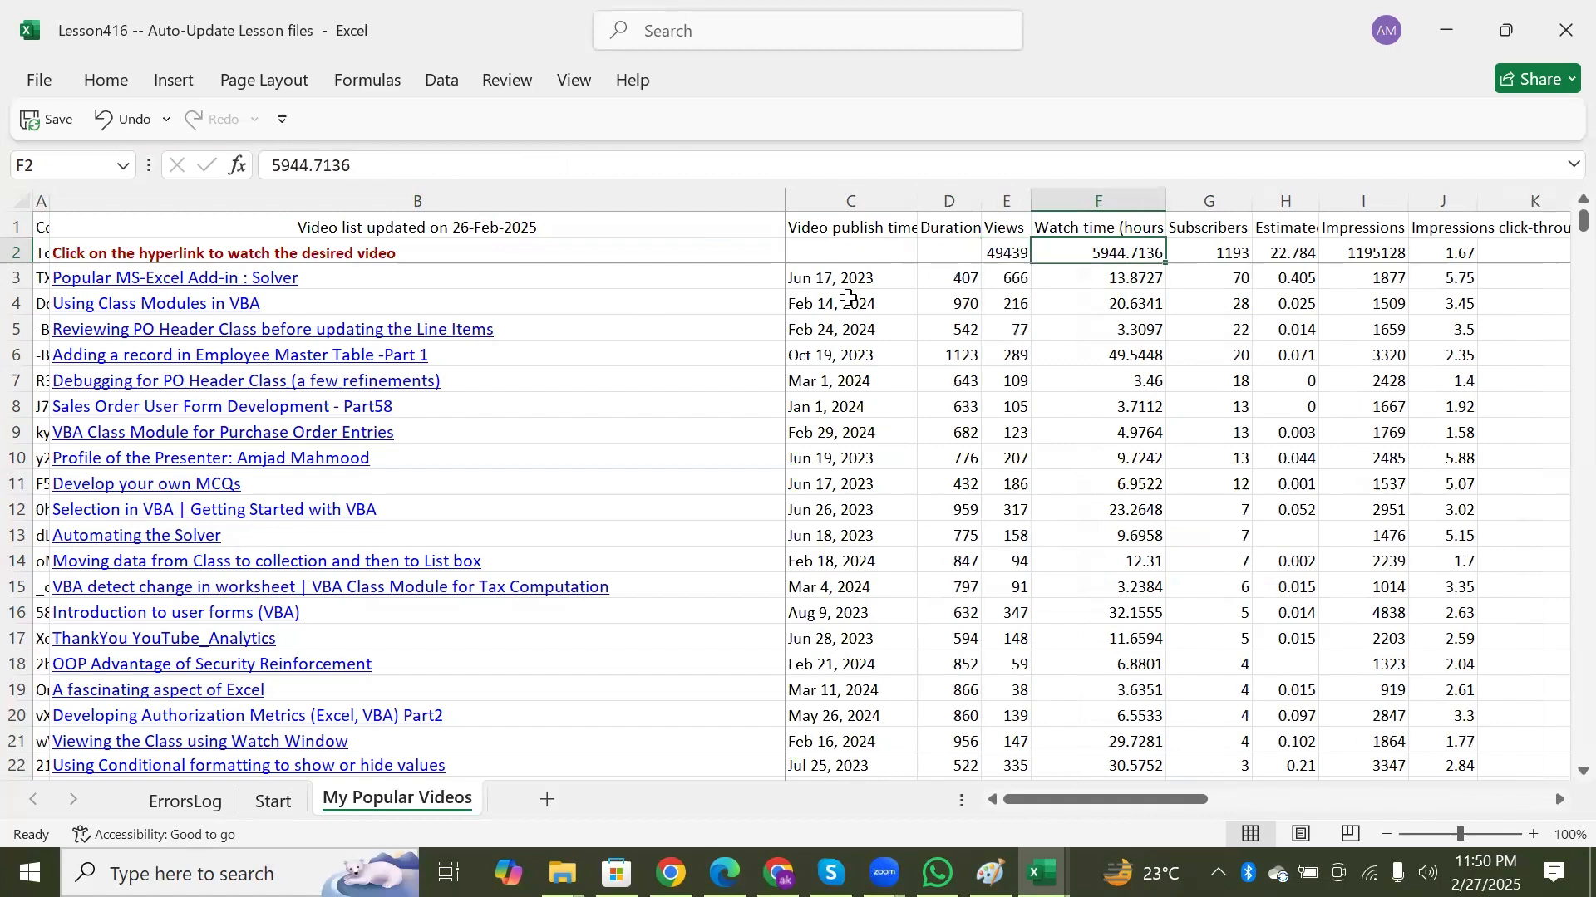
key(Right)
key(Left)
key(Right)
key(Right)
key(Right)
key(Right)
key(Right)
key(Left)
key(Left)
key(Left)
key(Left)
key(Left)
key(Left)
key(Left)
key(Left)
key(Left)
key(Left)
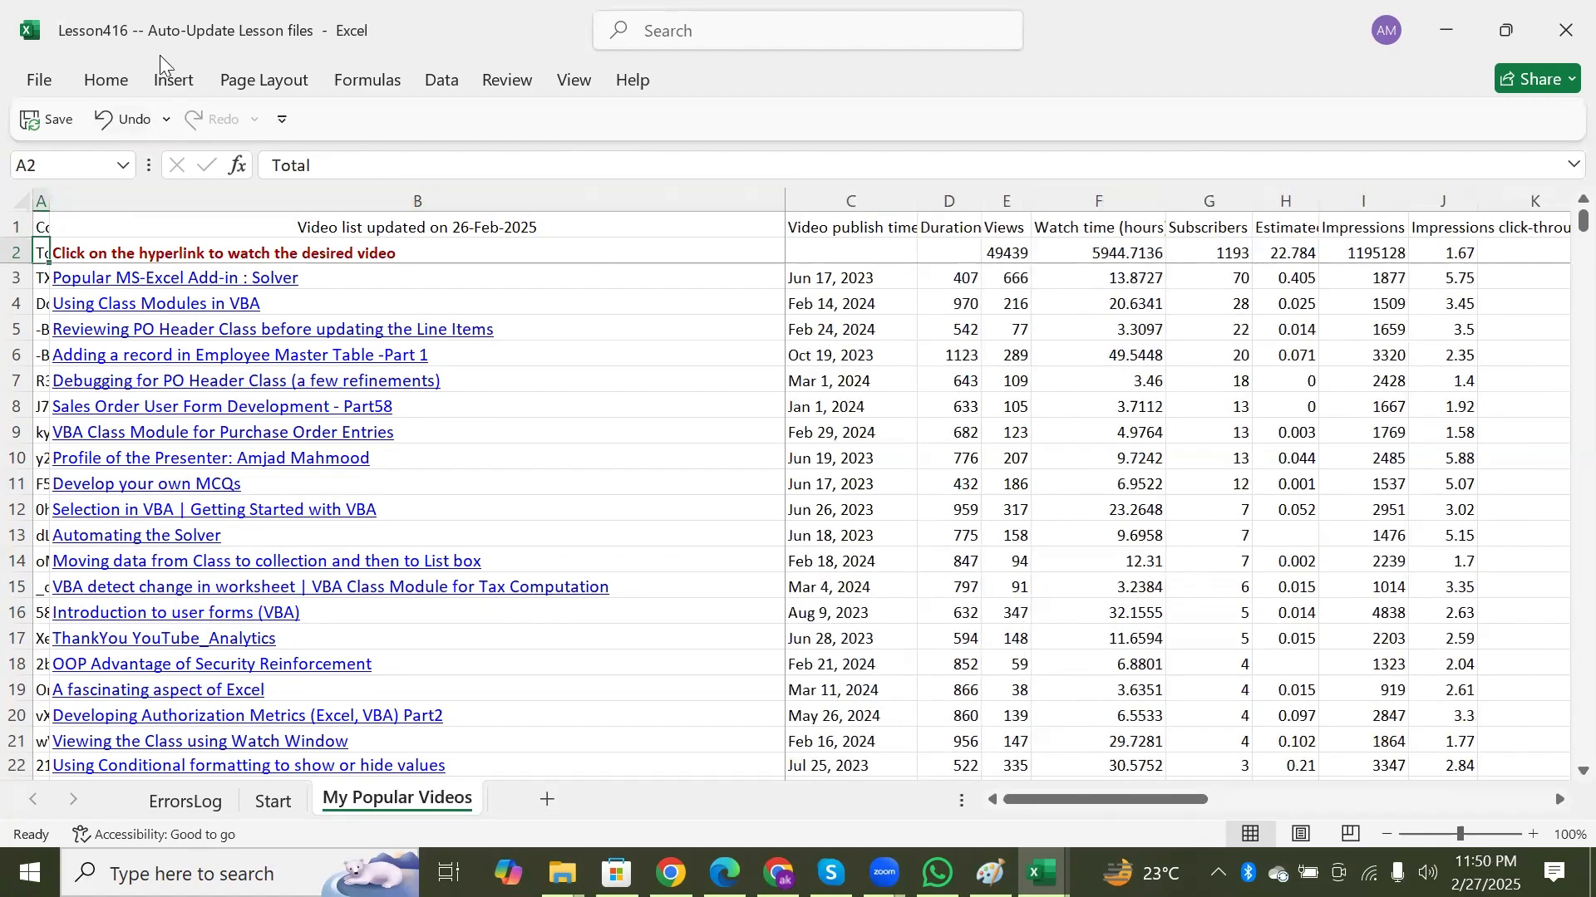
Show the Start sheet of the Lesson416 workbook, and close the Untitled spreadsheet workbook
click(282, 803)
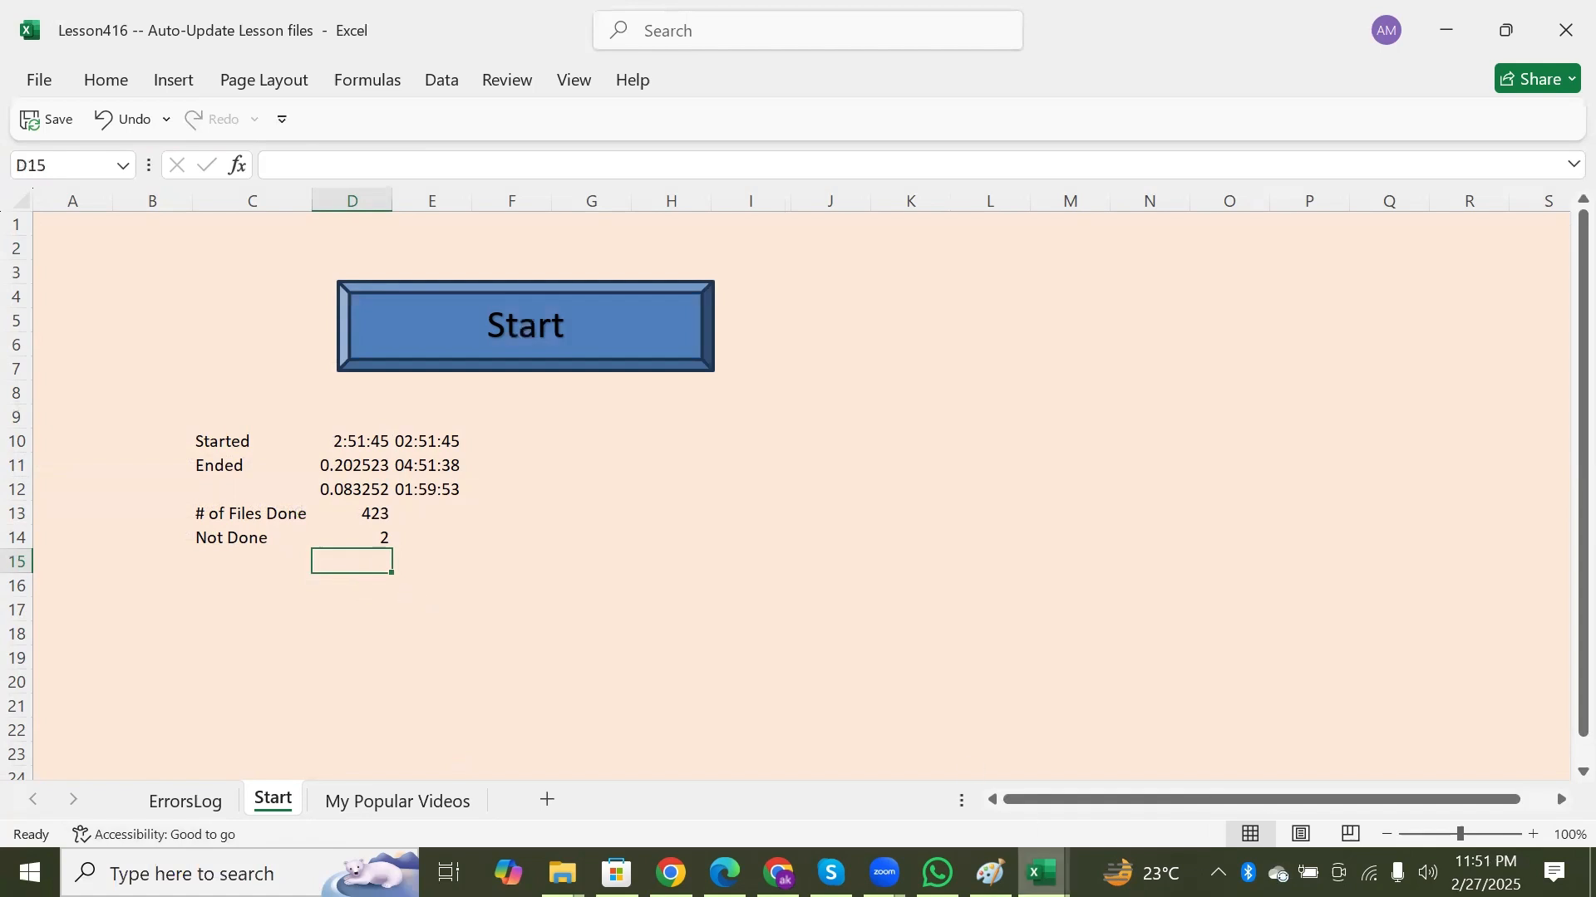
mouse_move(1042, 872)
click(1123, 761)
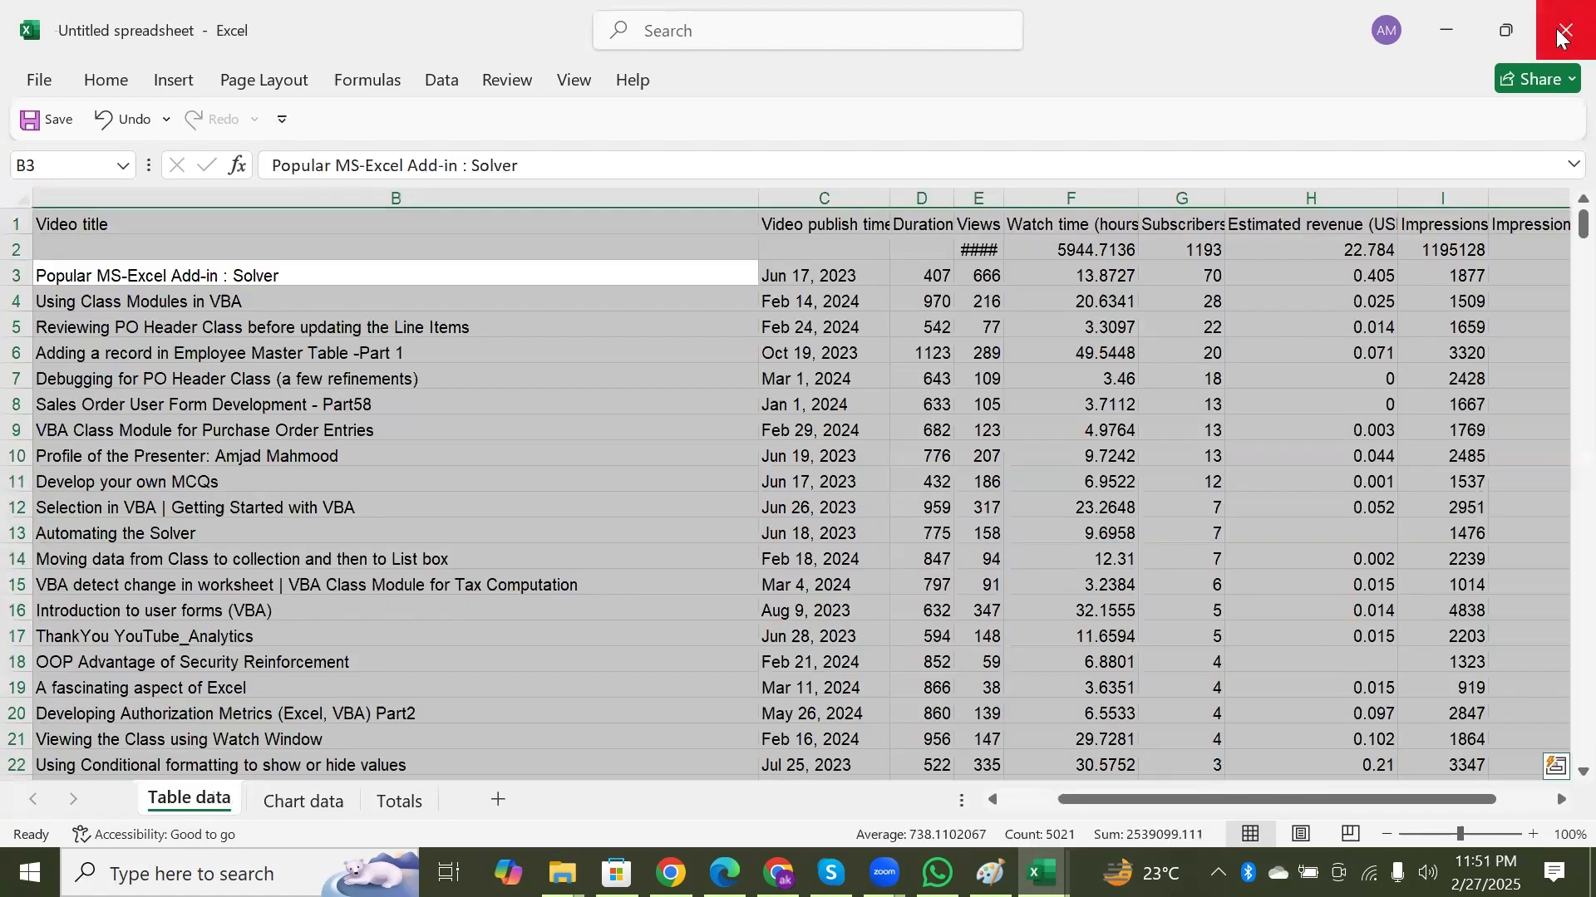
click(1562, 33)
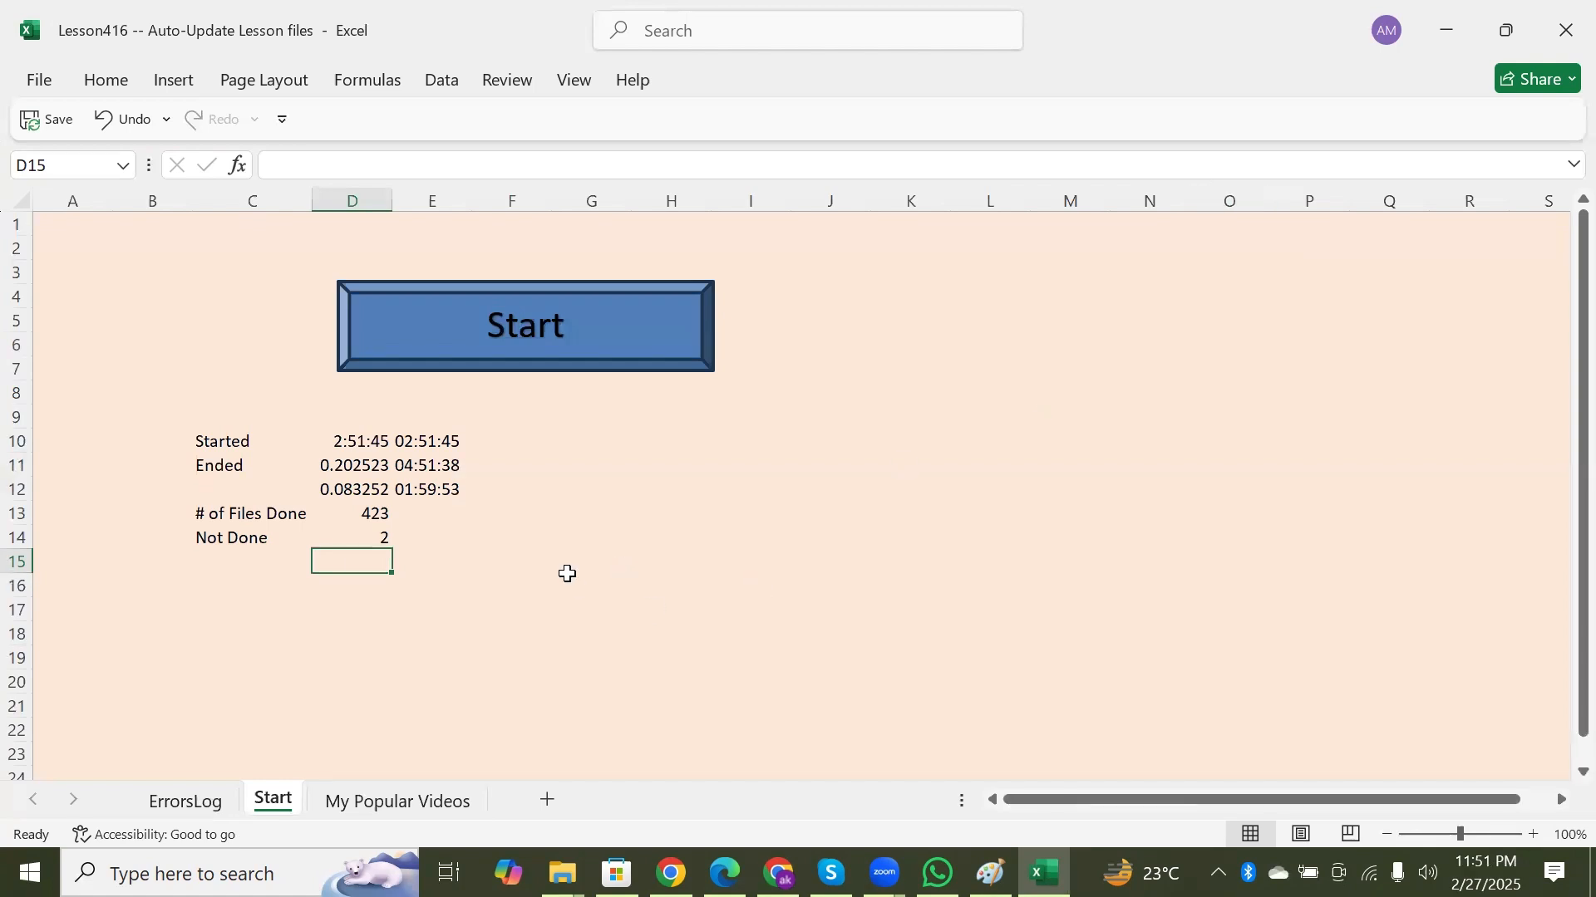
Examine the formulas for files done, not done and run times in D10:D14, and view the ErrorsLog sheet
click(369, 537)
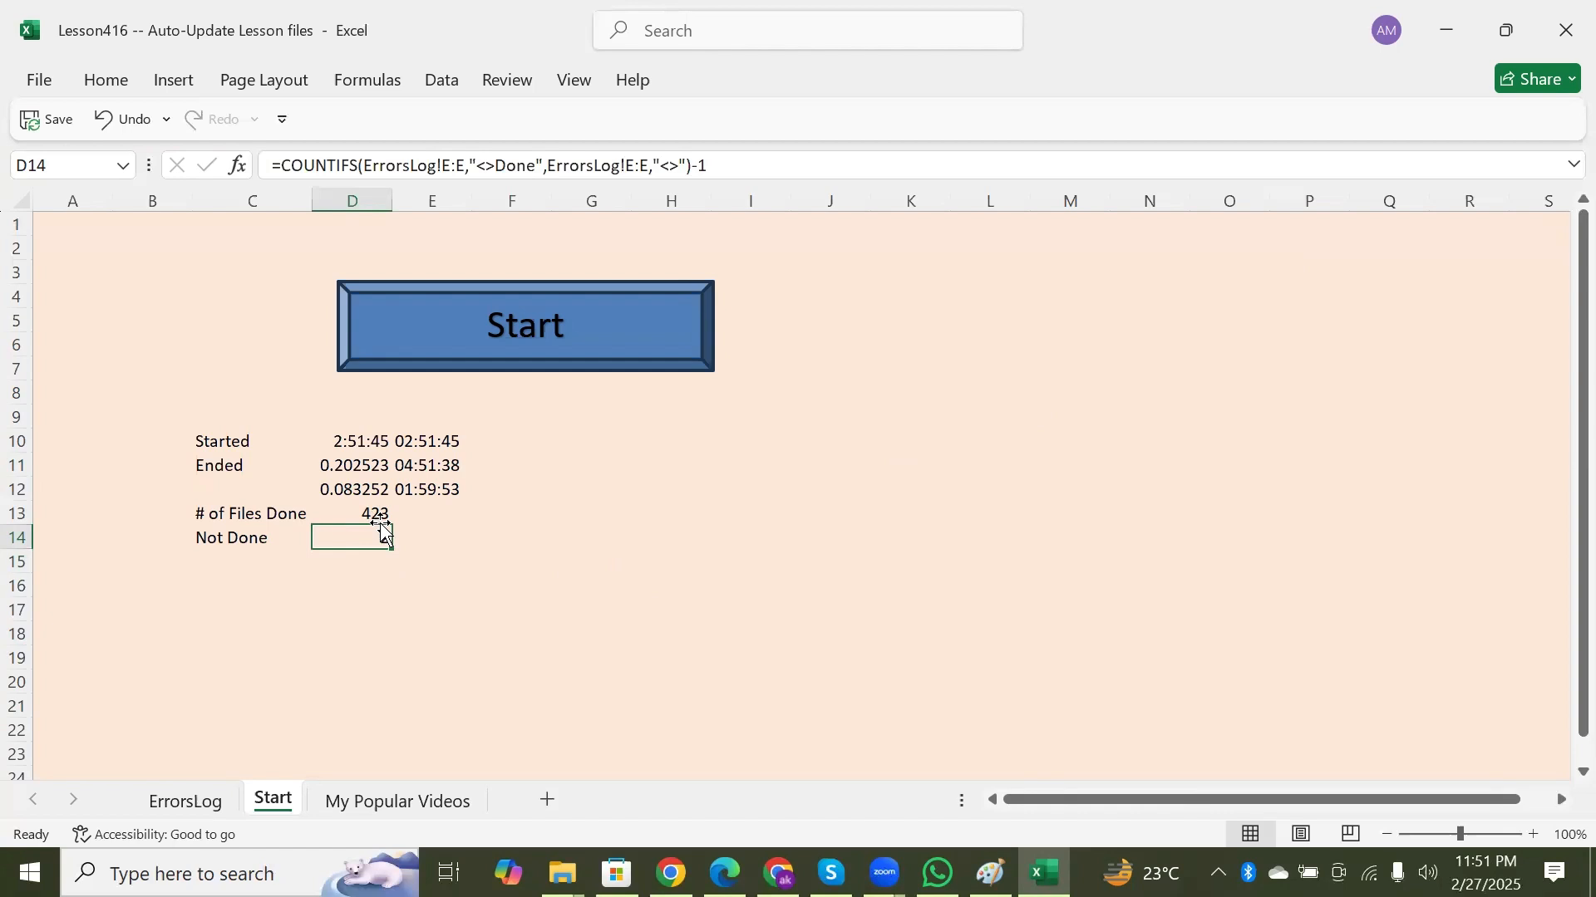
click(358, 514)
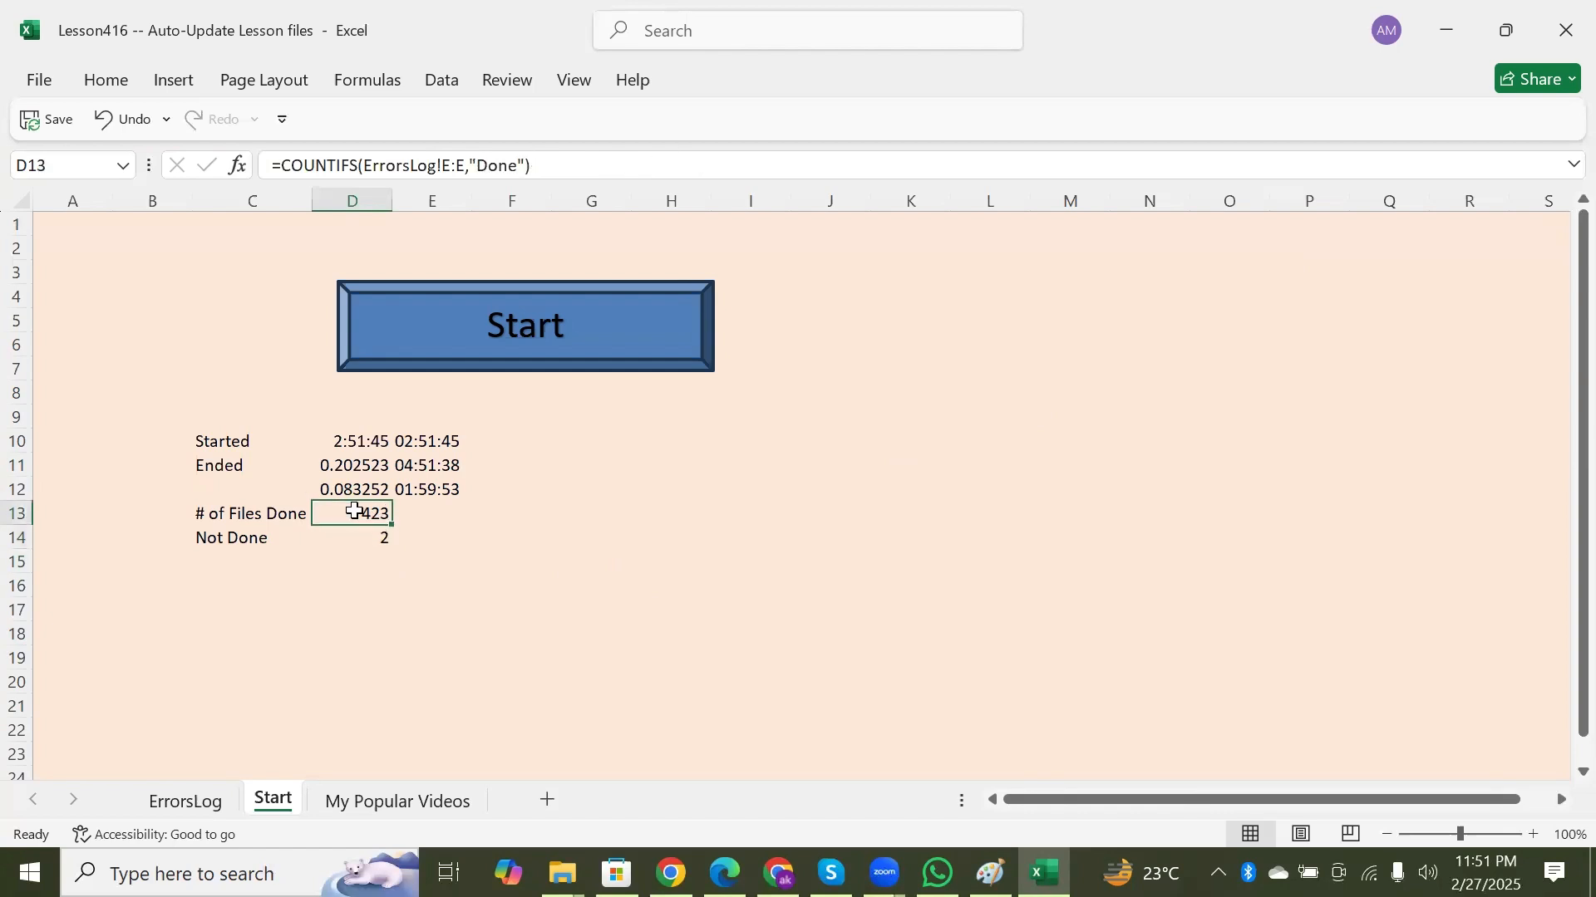
click(351, 434)
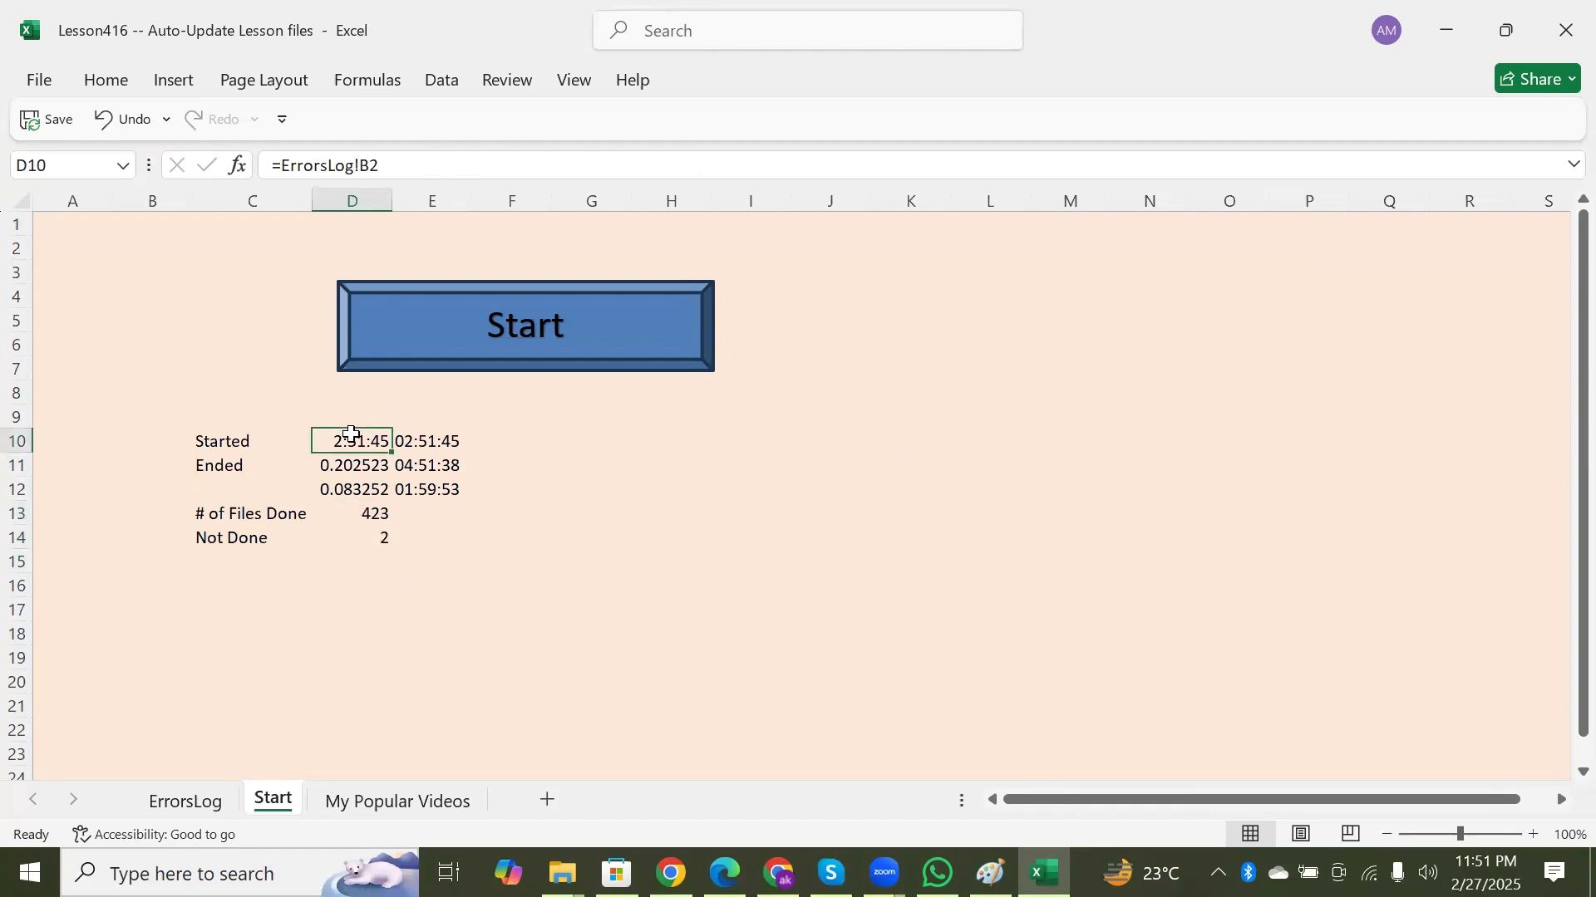
key(Down)
key(Down)
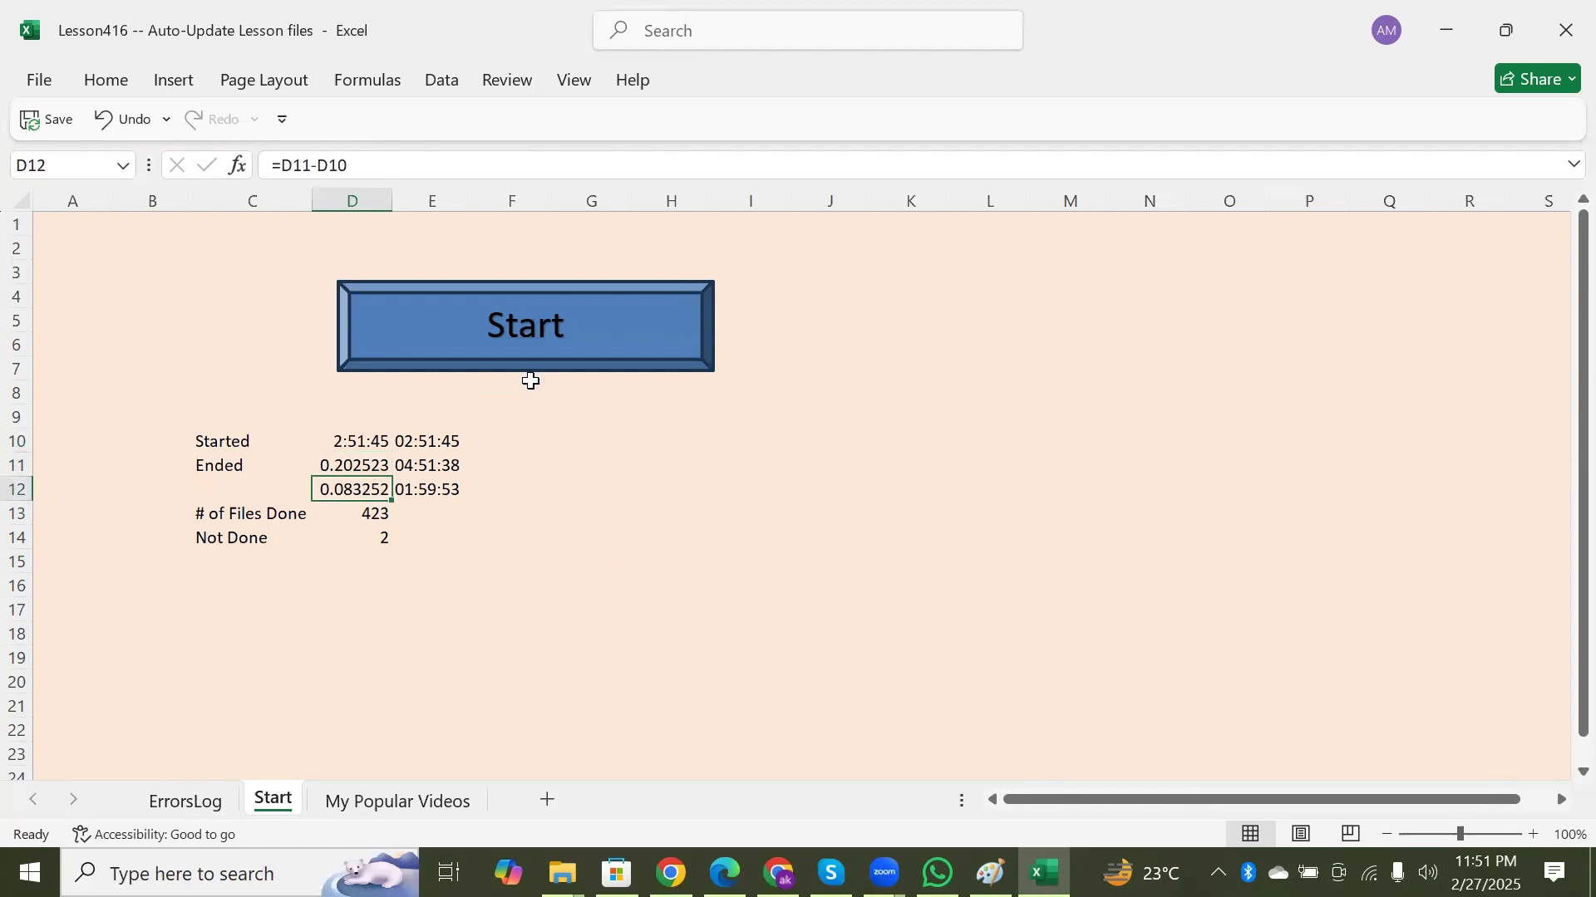
click(177, 810)
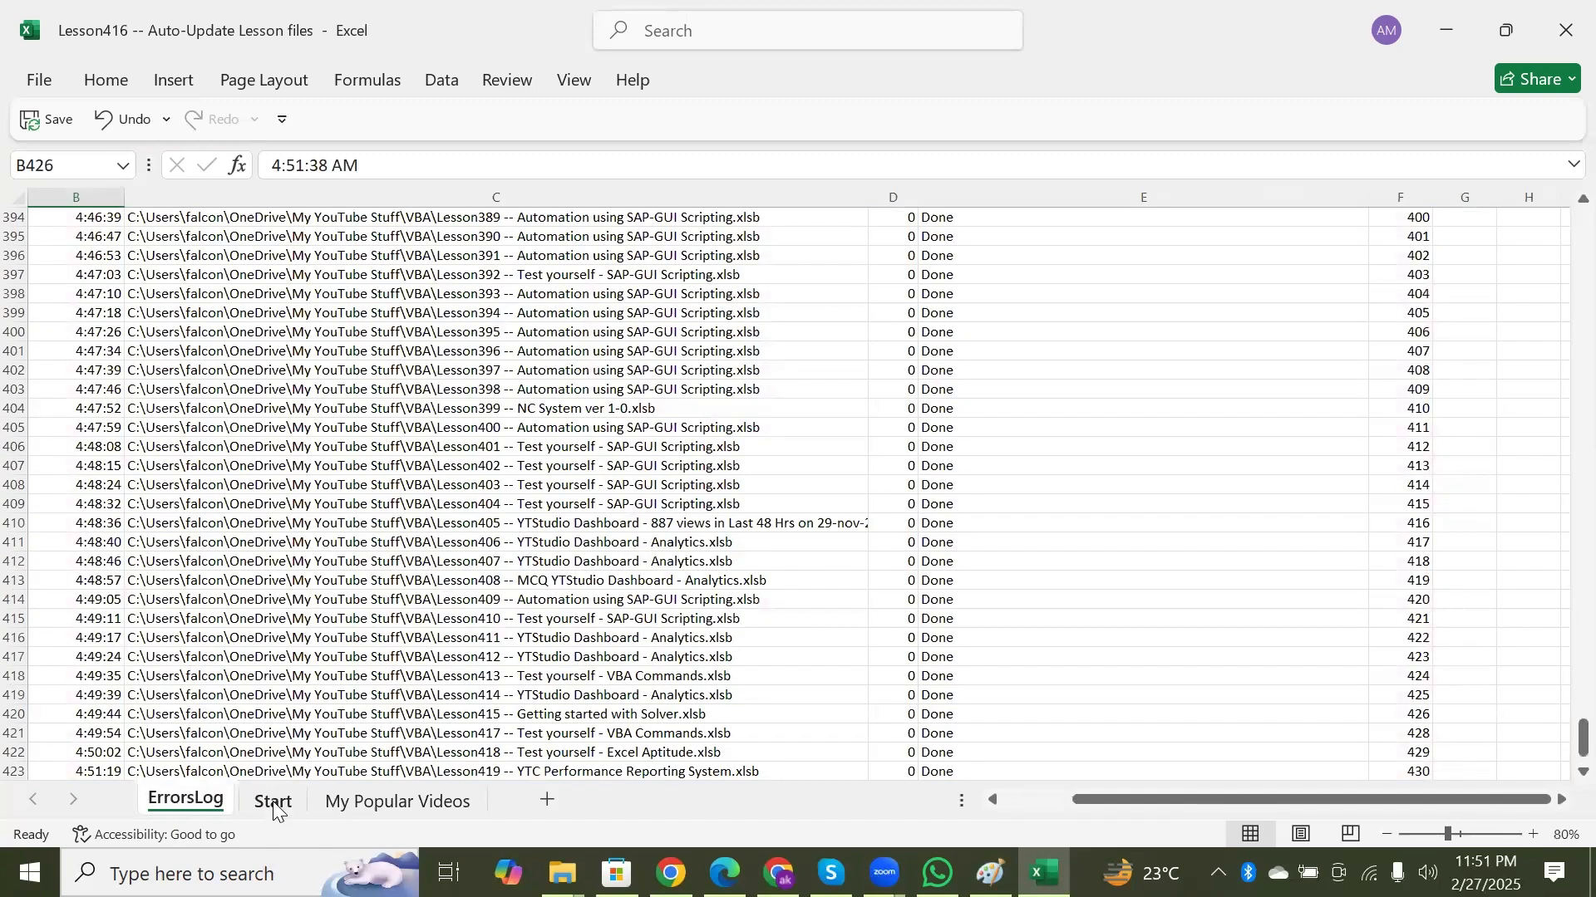
Run the Start macro on the Start sheet from the beginning, starting with the Lesson 03 Navigation file
click(274, 805)
click(523, 327)
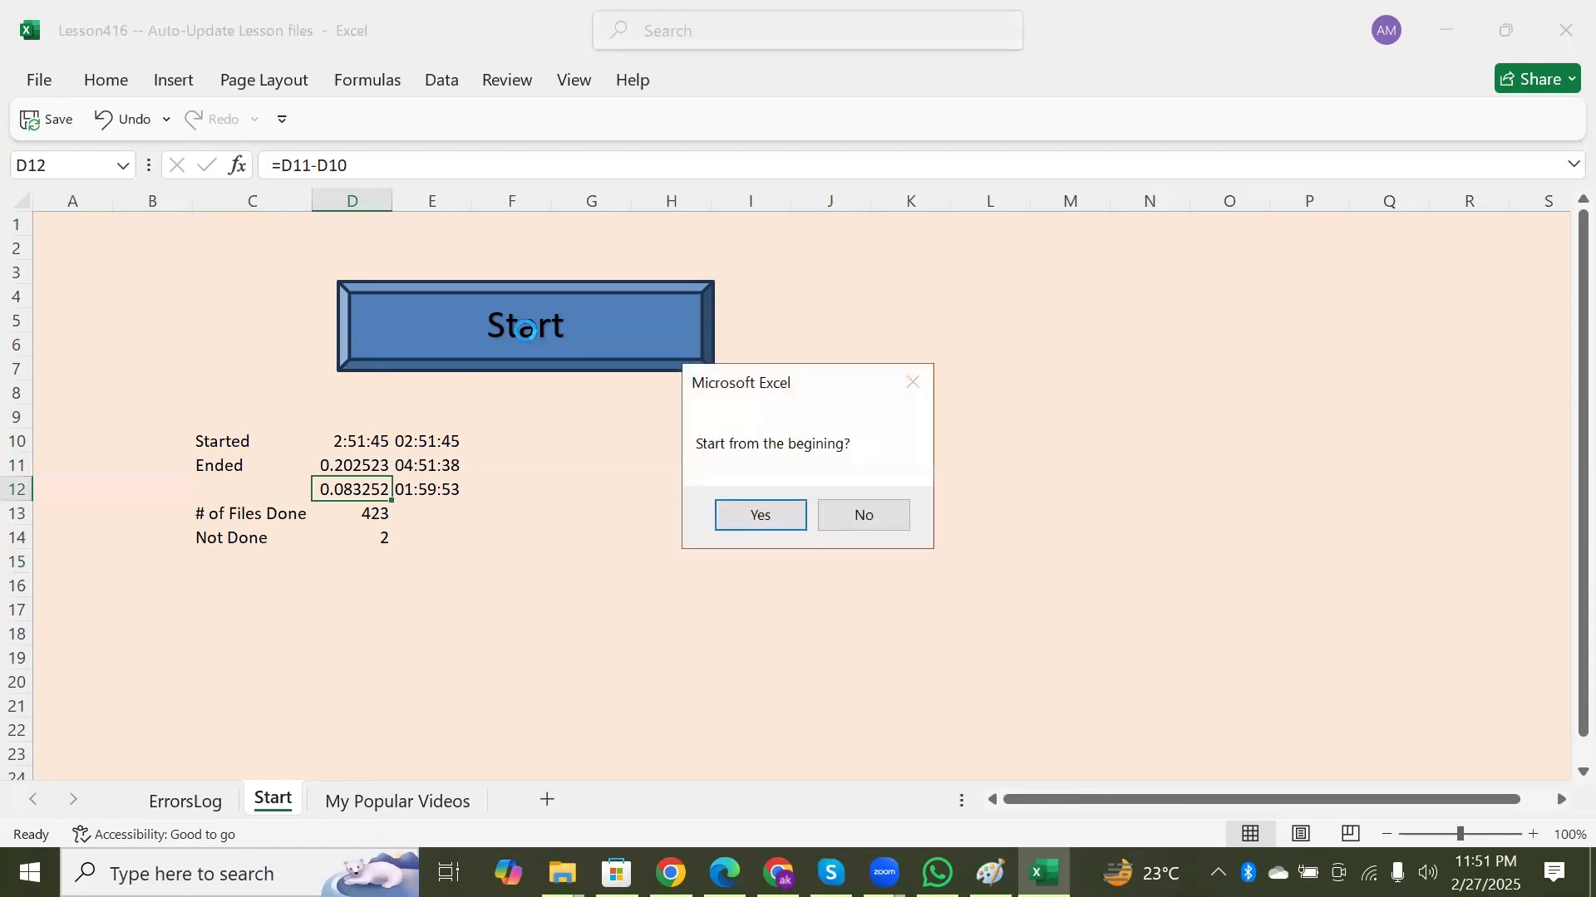
click(760, 515)
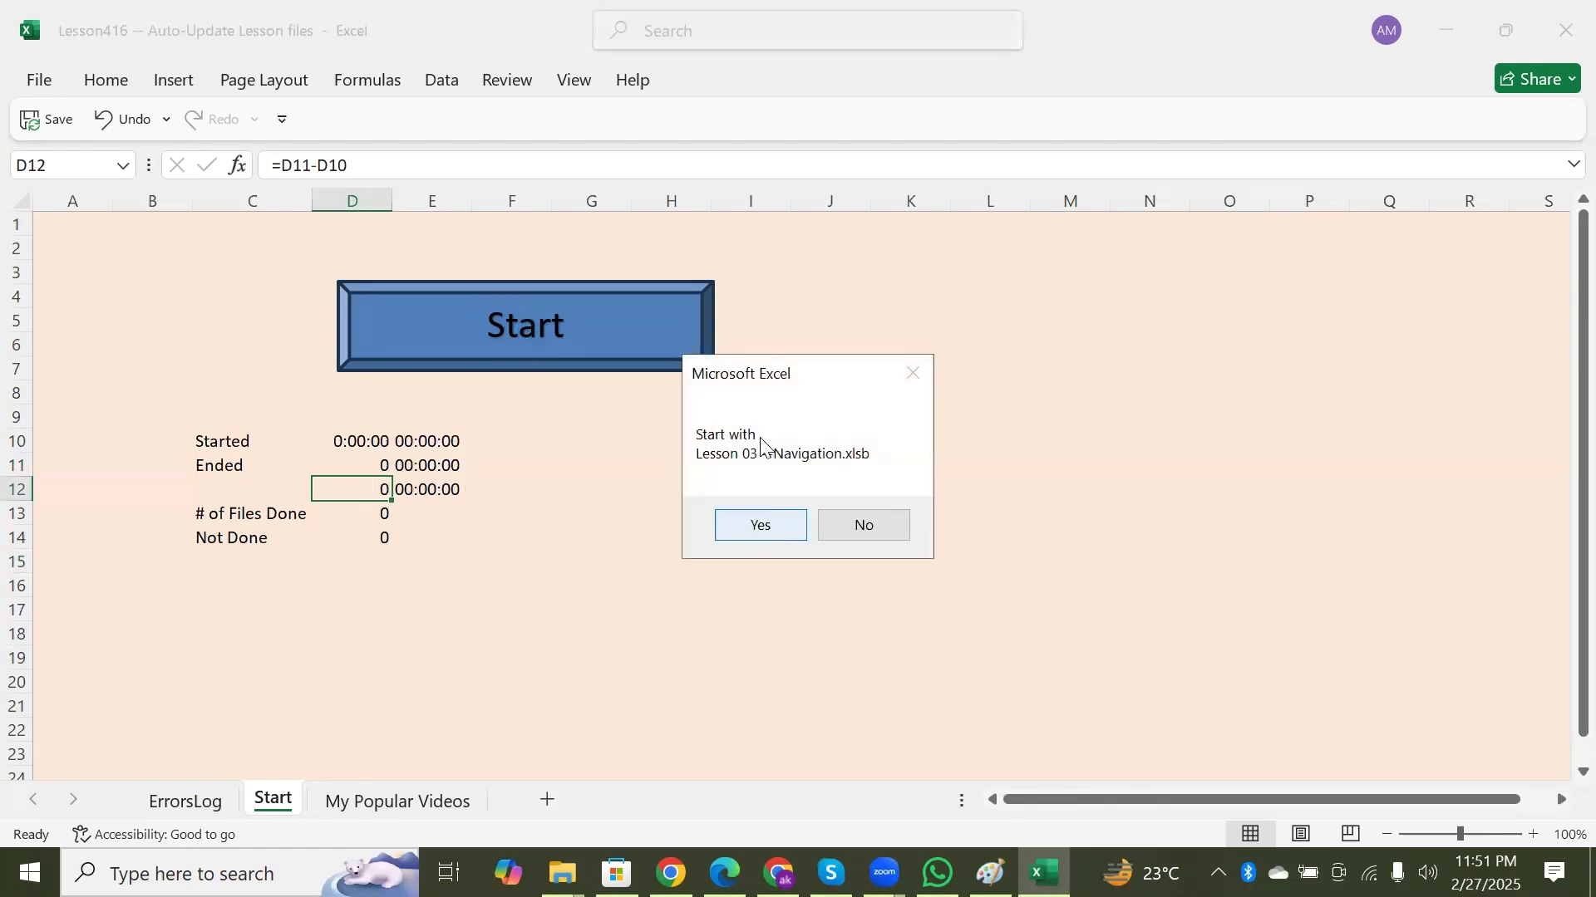
click(752, 526)
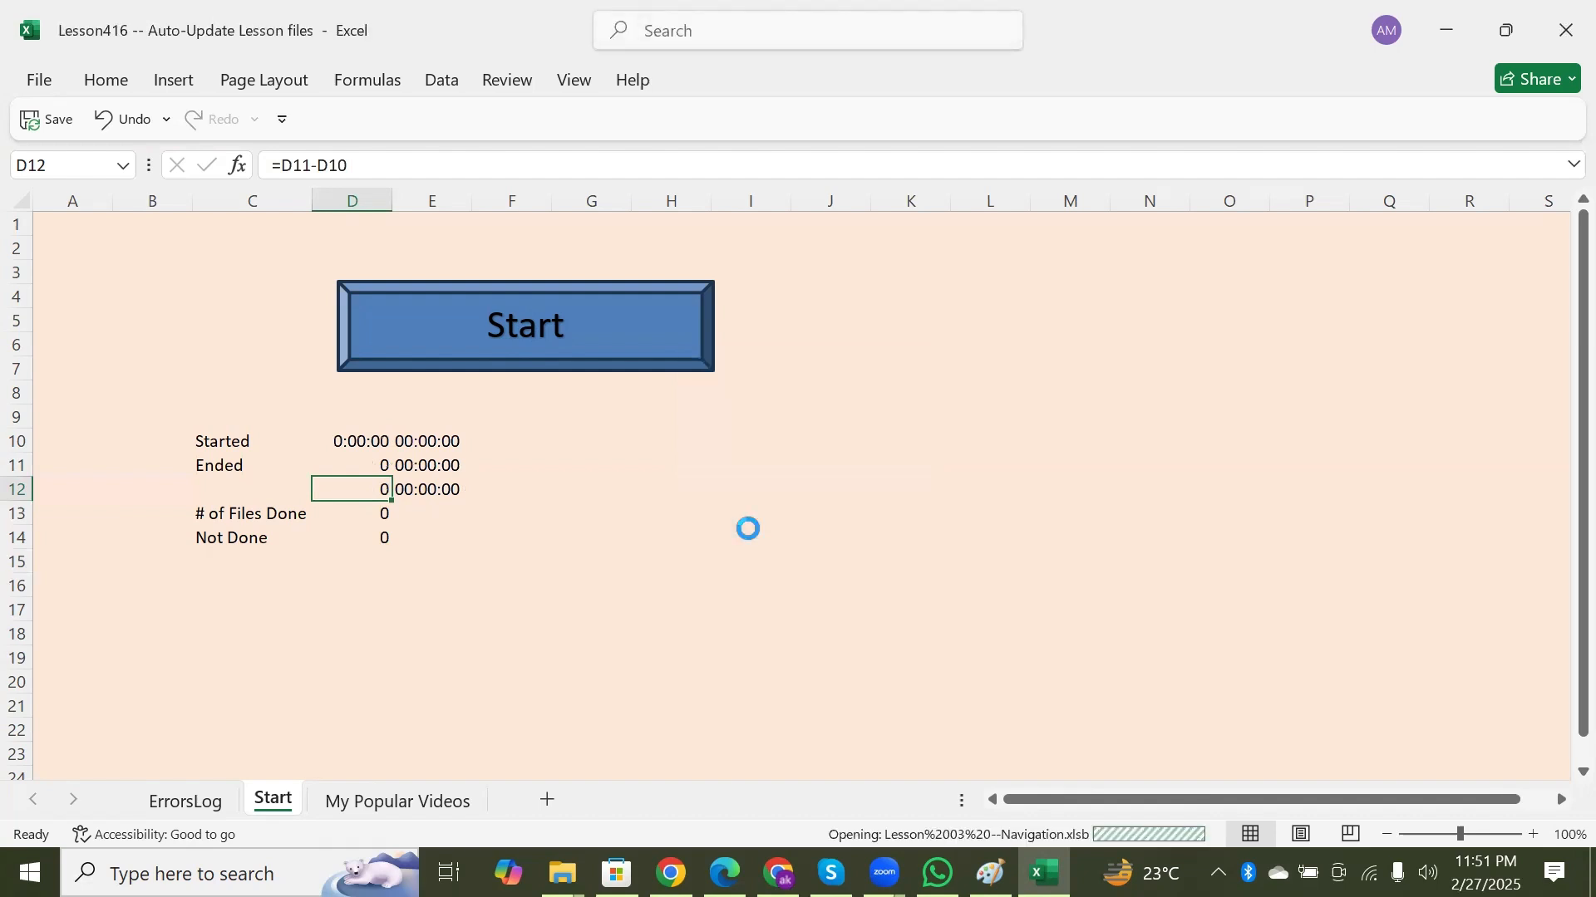